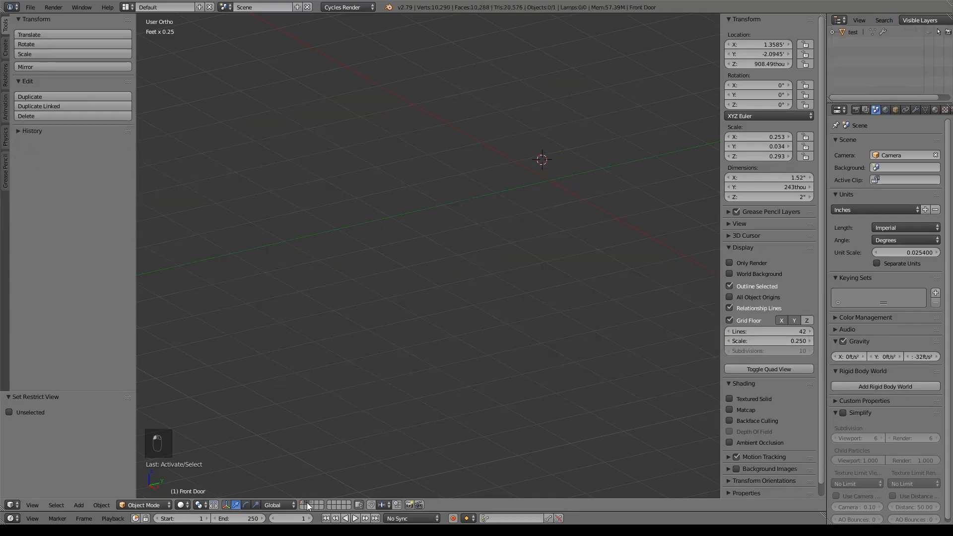
Switch to another scene layer, reset the 3D cursor to the origin and set up the front orthographic view
left_click(306, 503)
key("shift+c")
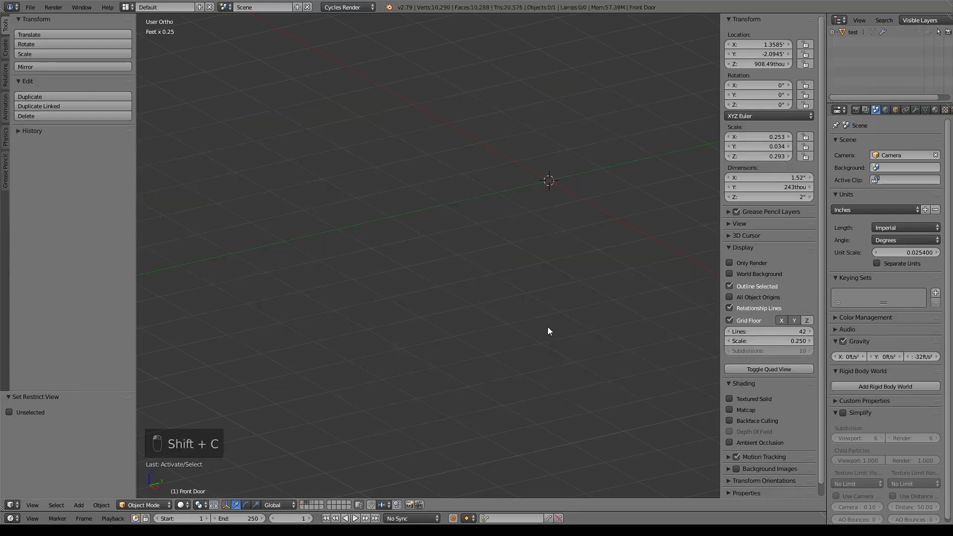
key("KP_1")
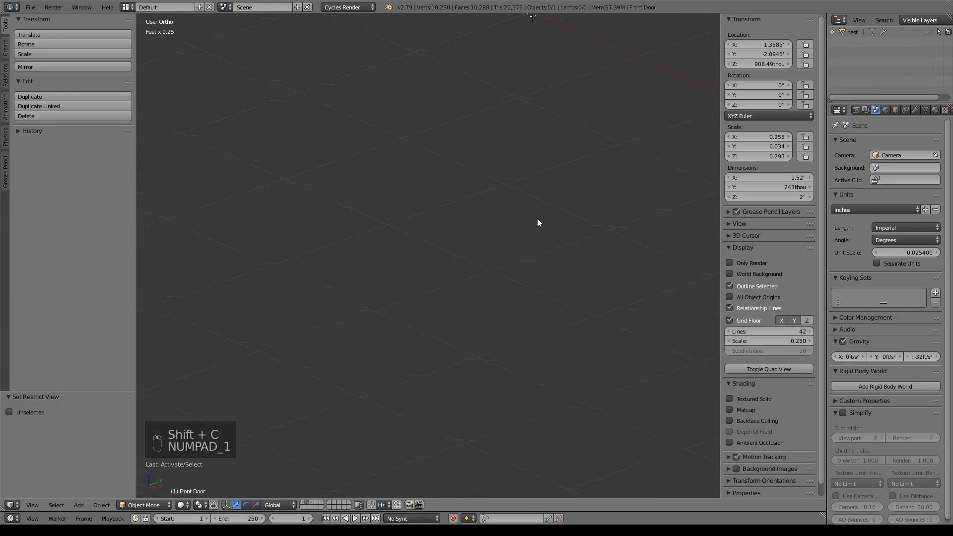
scroll(481, 284, "down", 4)
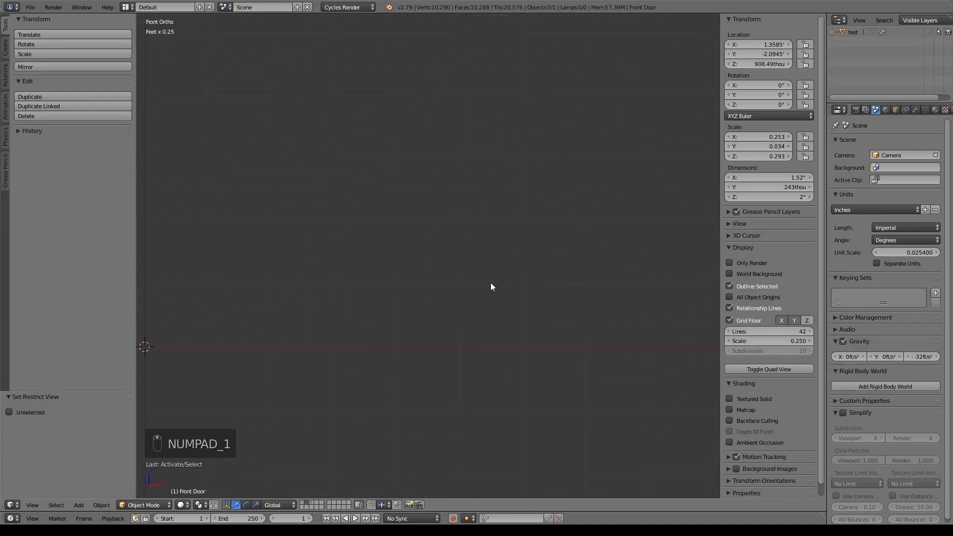
middle_click_drag(394, 351, 554, 267, "shift")
scroll(481, 275, "down", 3)
scroll(481, 234, "up", 4)
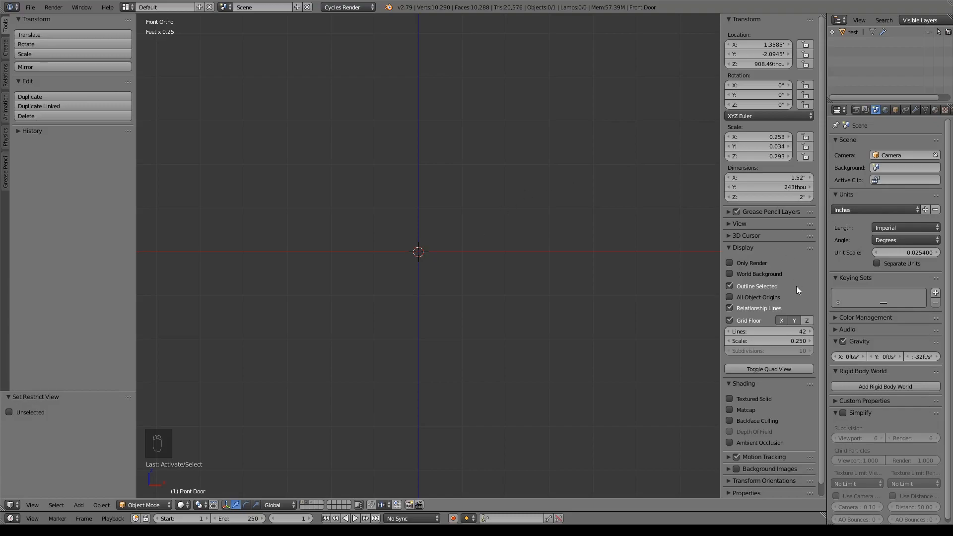
Expand the Background Images settings with Shading collapsed, and enable background images in the viewport
scroll(789, 323, "down", 1)
left_click(728, 371)
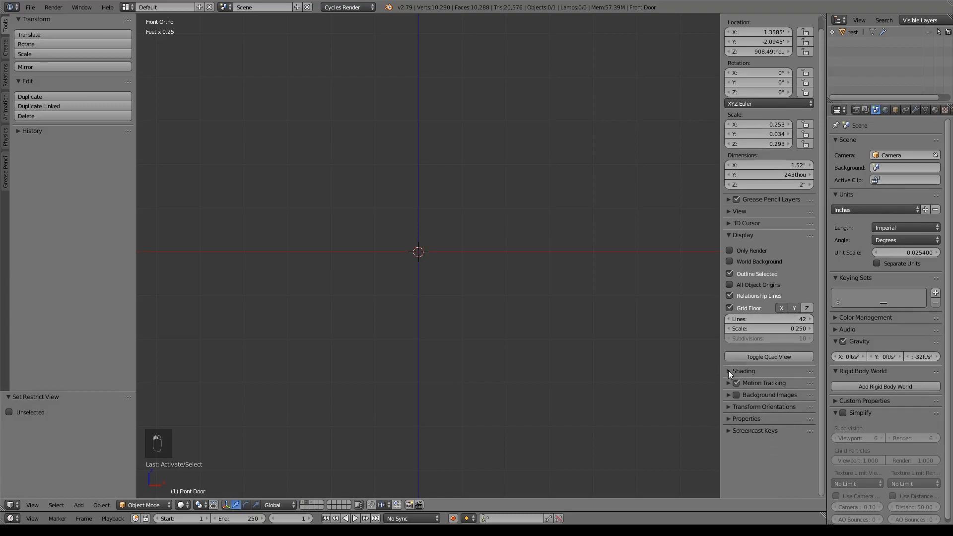
left_click(729, 395)
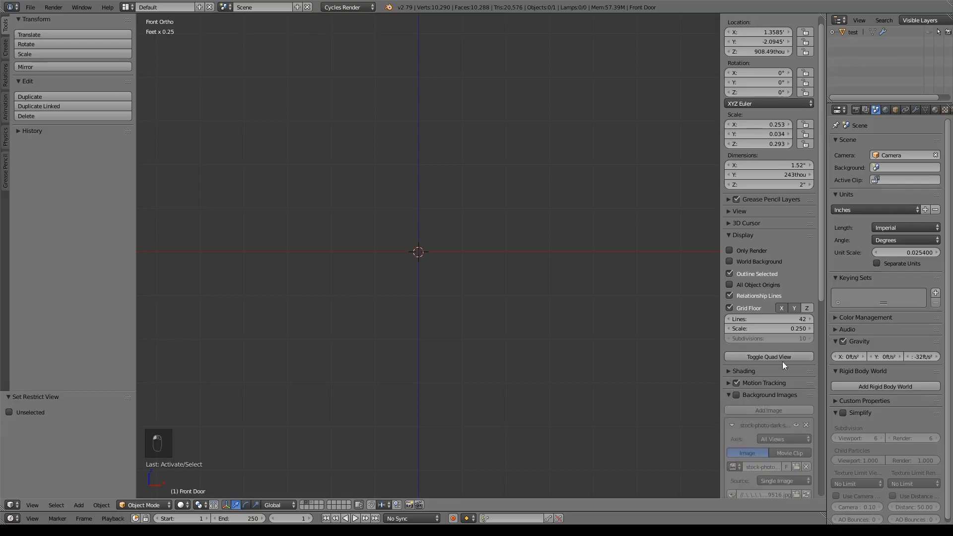
scroll(781, 358, "down", 15)
scroll(783, 353, "down", 1)
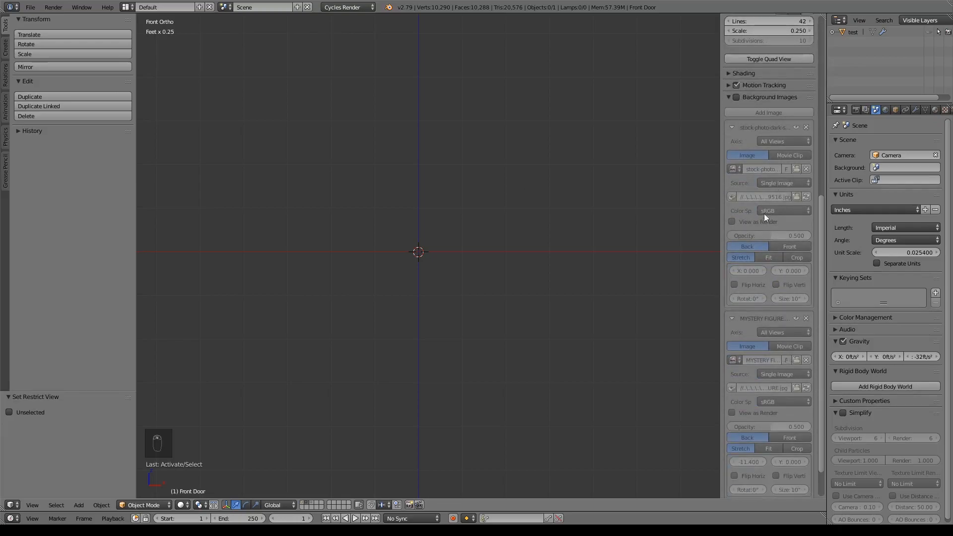
left_click(736, 97)
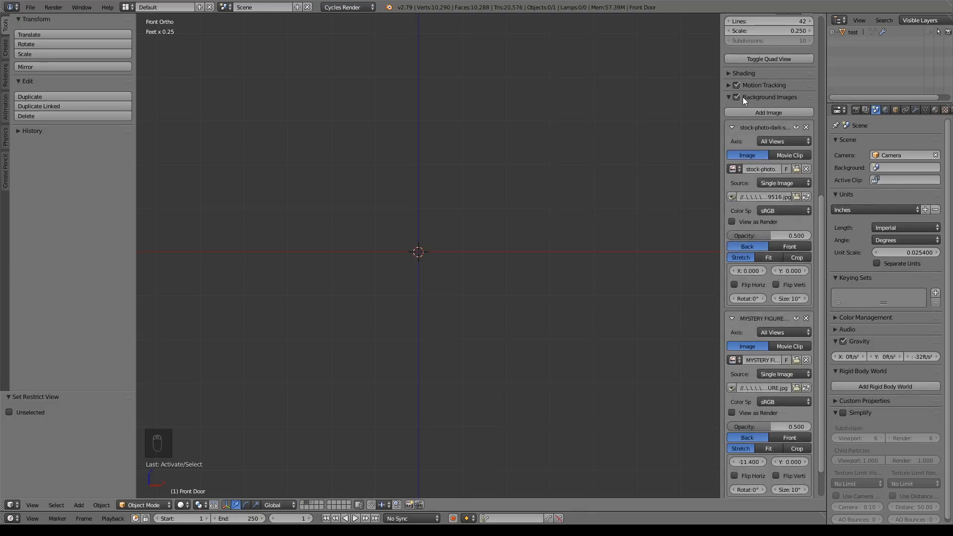
left_click(766, 112)
scroll(816, 370, "down", 8)
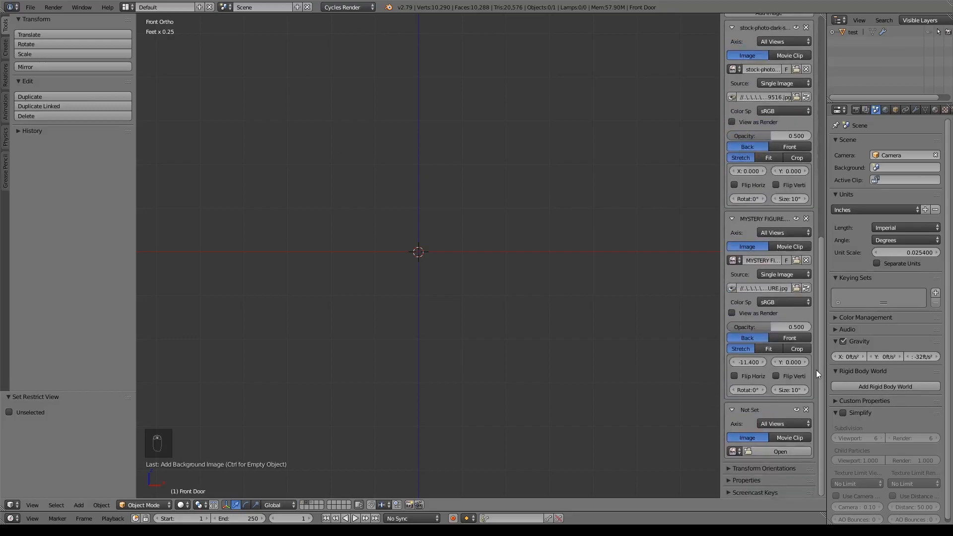
left_click(764, 454)
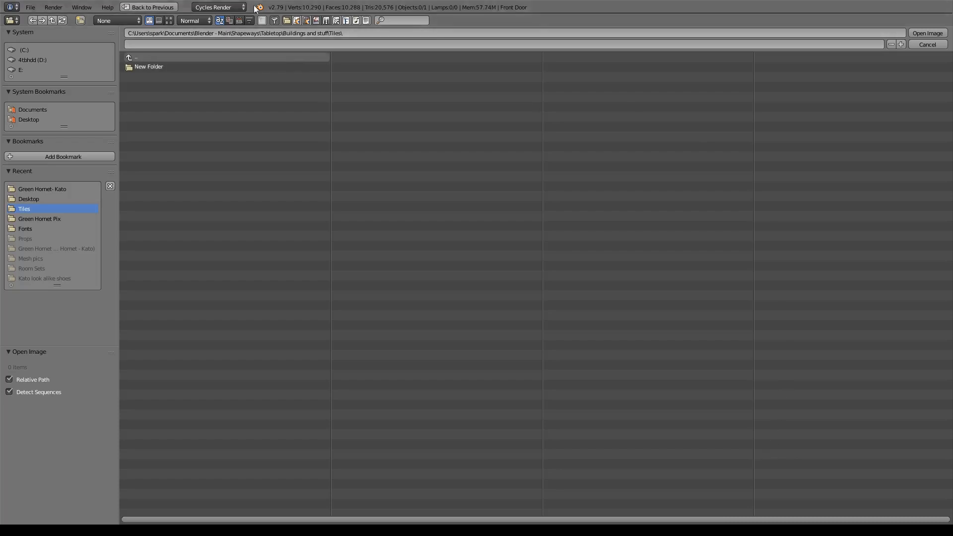
key("Escape")
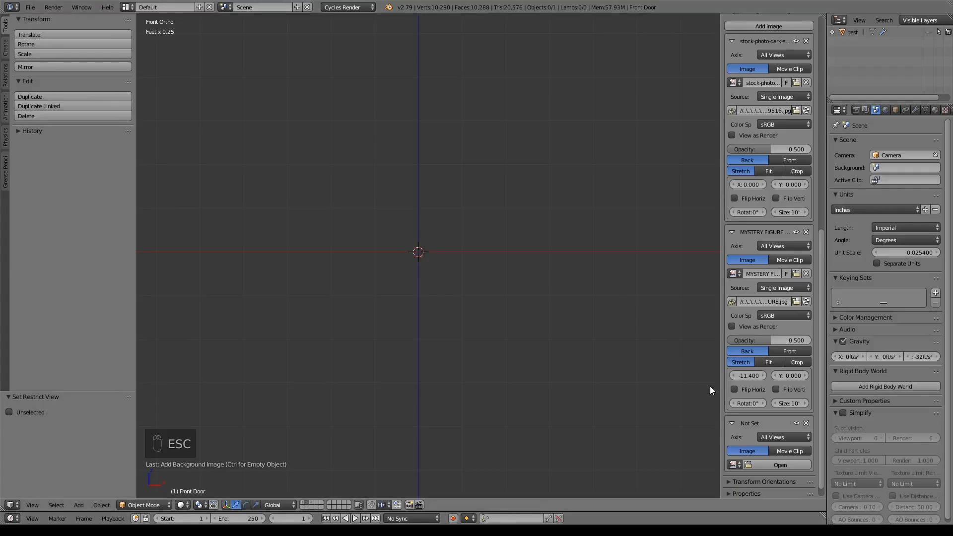
left_click(806, 424)
scroll(791, 383, "up", 5)
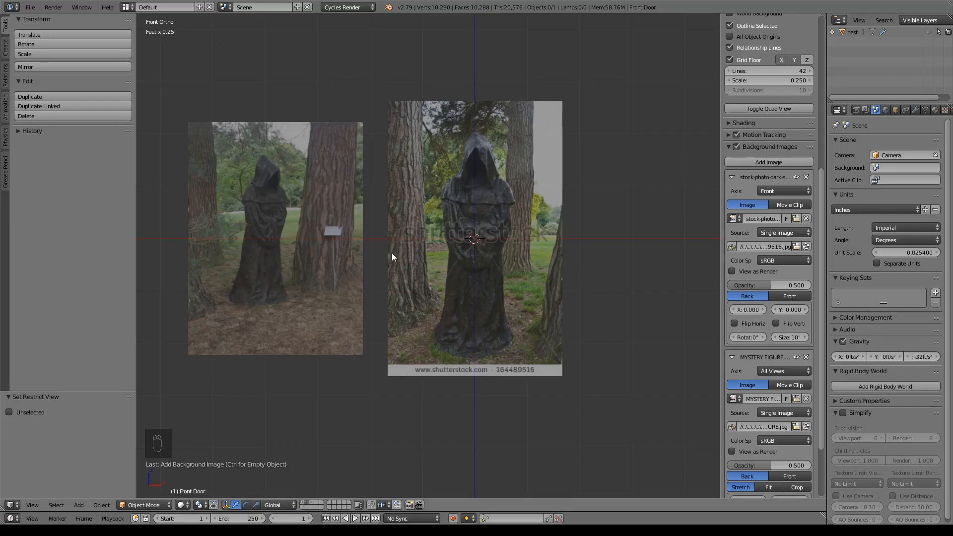
Set the stock-photo background image's axis to All Views and return to the front view
key("KP_3")
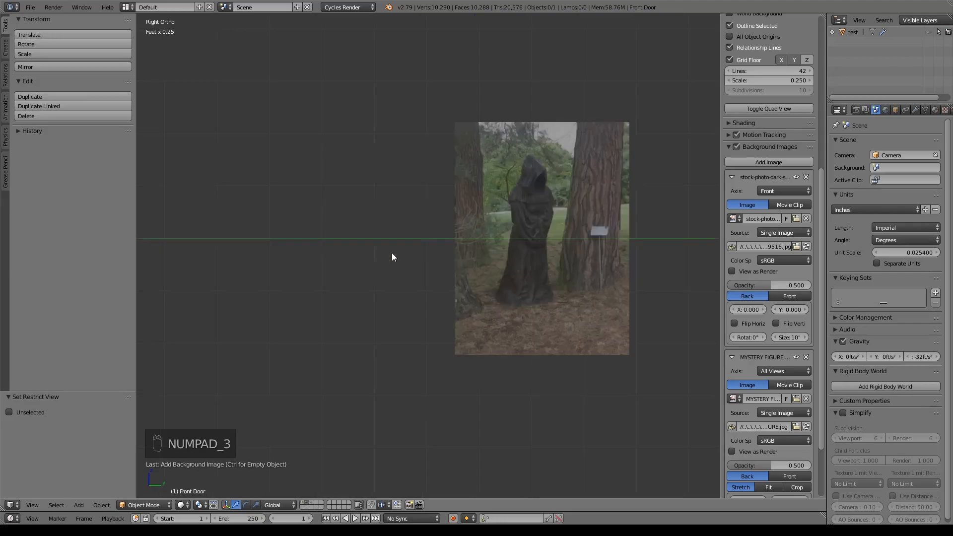
scroll(433, 228, "down", 5)
middle_click_drag(433, 231, 385, 220, "shift")
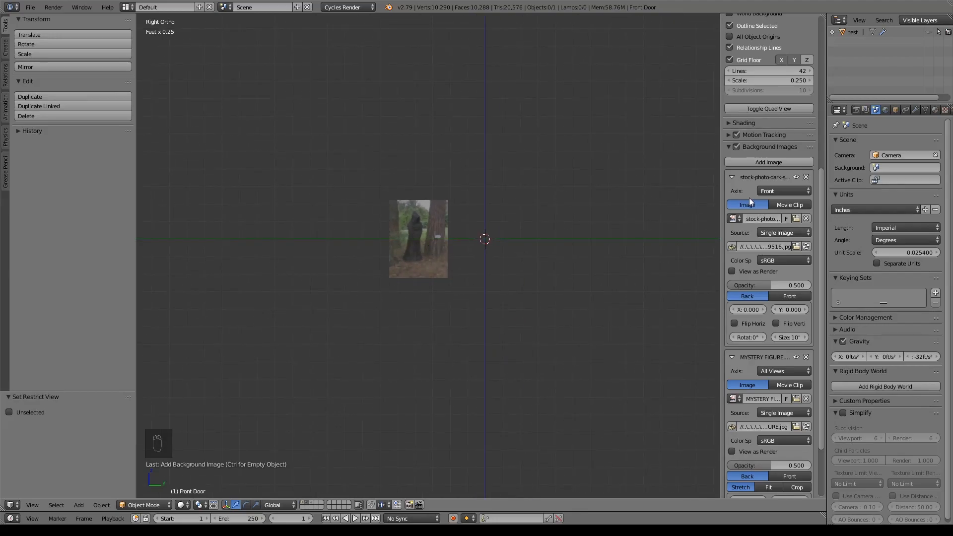
left_click(794, 191)
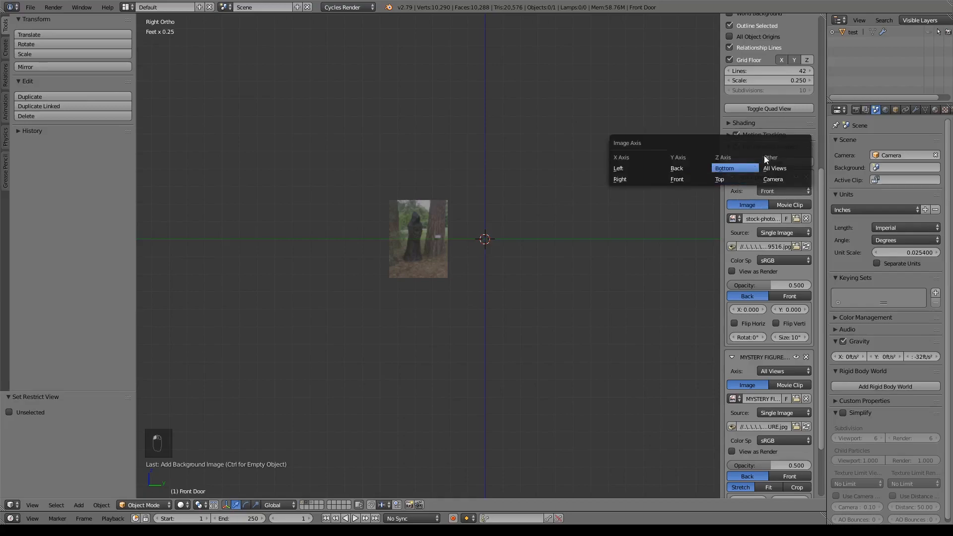
left_click(770, 168)
key("KP_1")
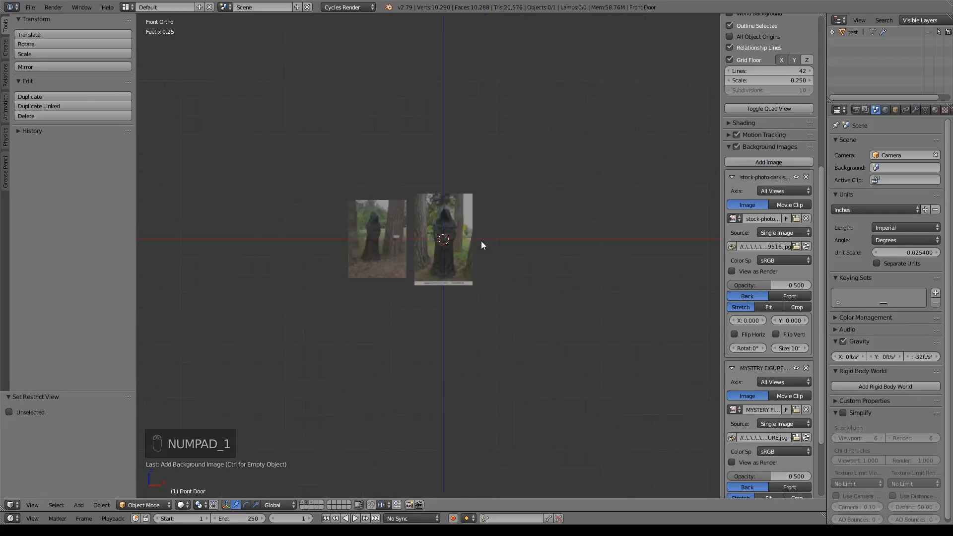
scroll(477, 236, "up", 6)
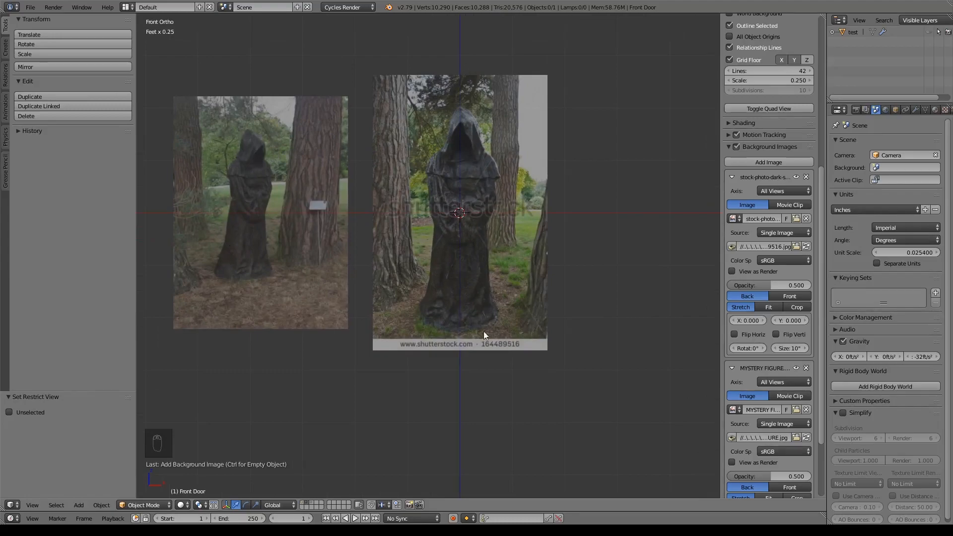
Add a mesh circle at the origin with 12 vertices
key("shift+a")
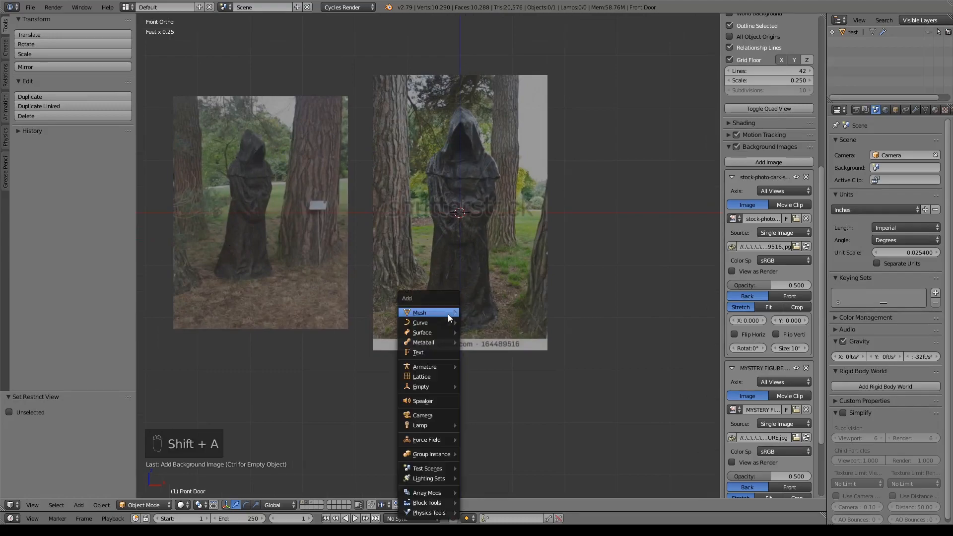
mouse_move(449, 314)
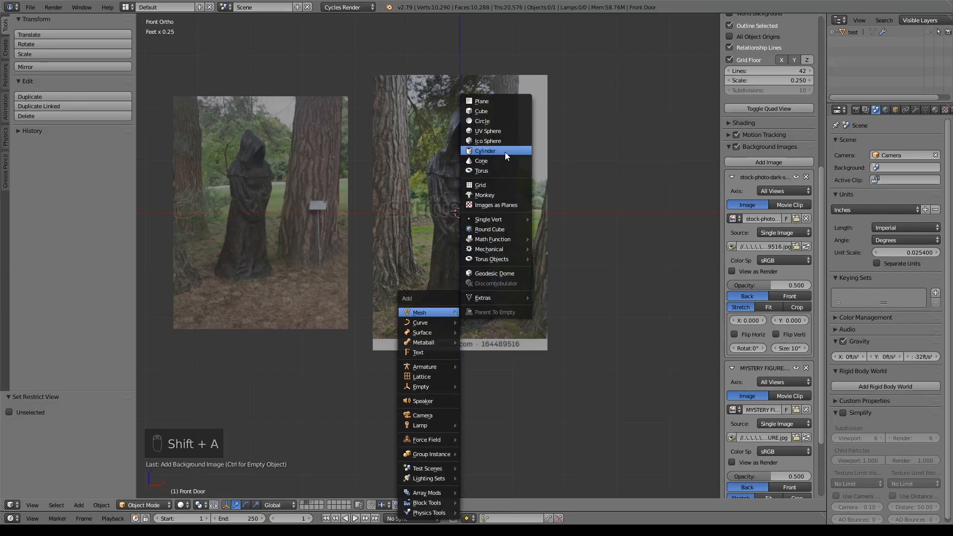
left_click(492, 122)
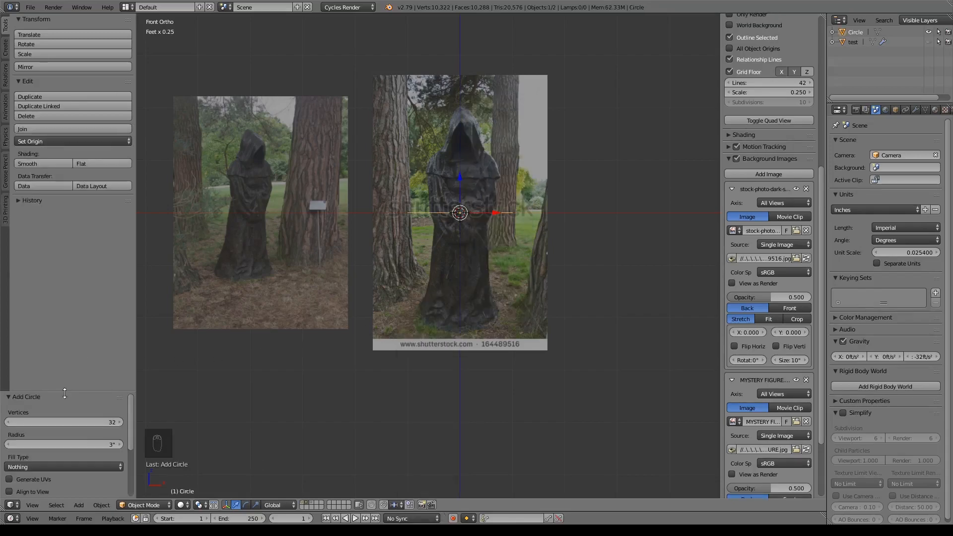
left_click_drag(73, 391, 74, 281)
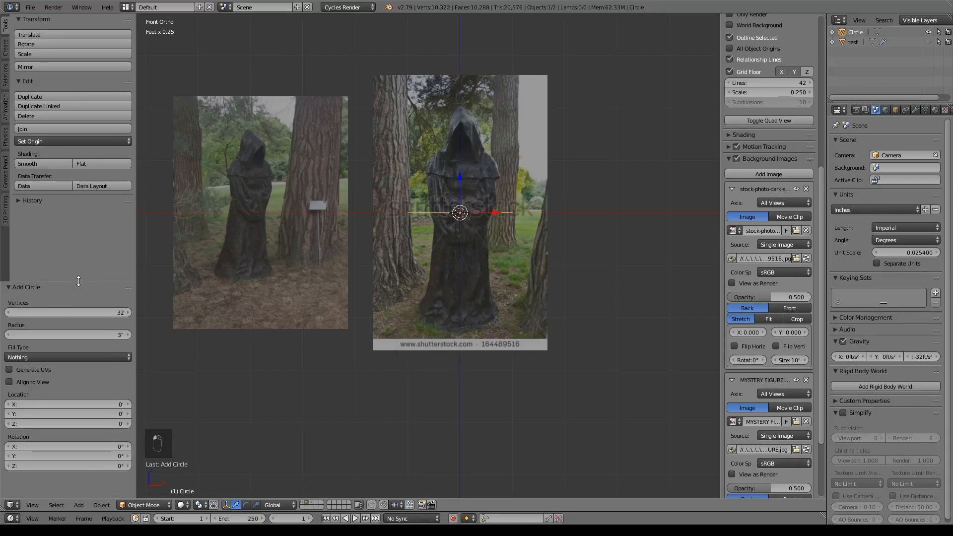
left_click(88, 314)
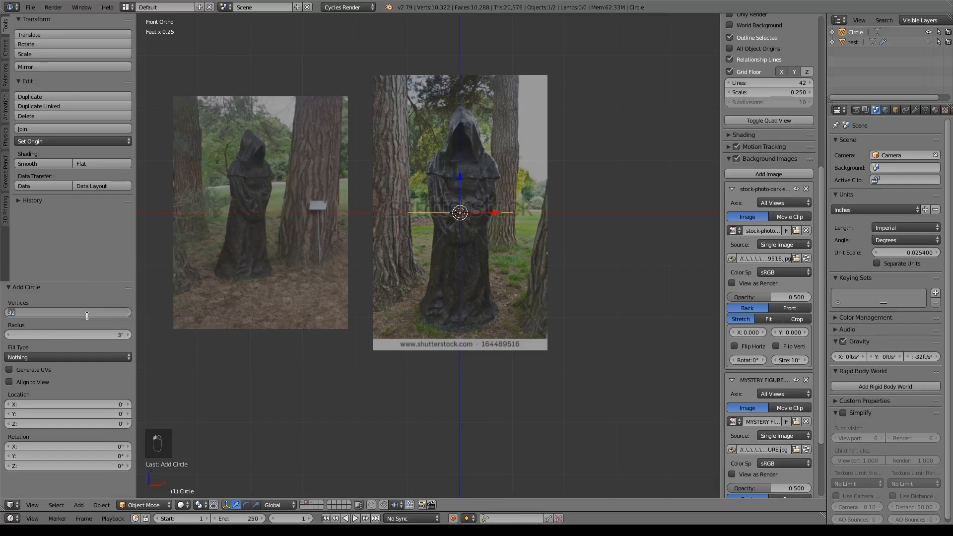
type("1")
key("Return")
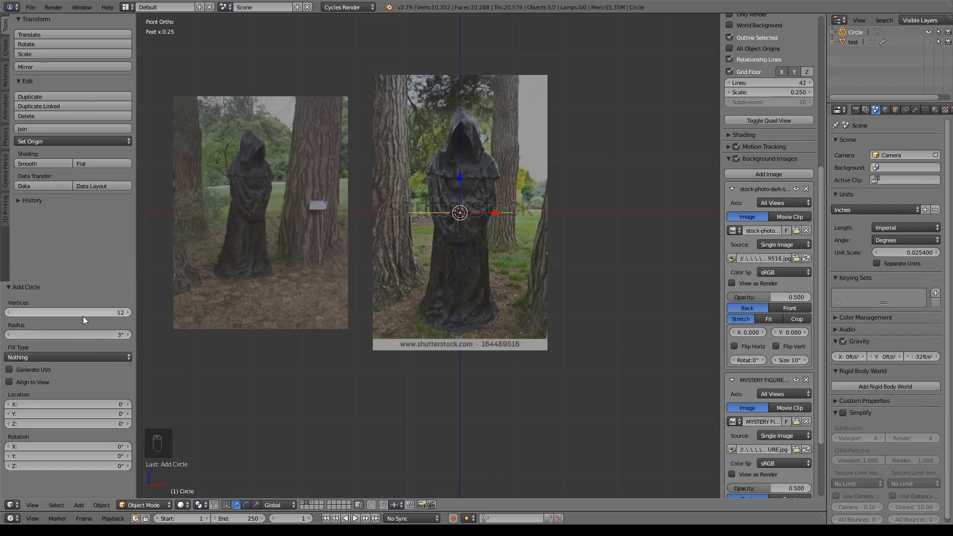
Move the circle down about 5.54" along Z to the statue's base and scale it to about 0.73 to match the robe's width
left_click_drag(137, 217, 93, 211)
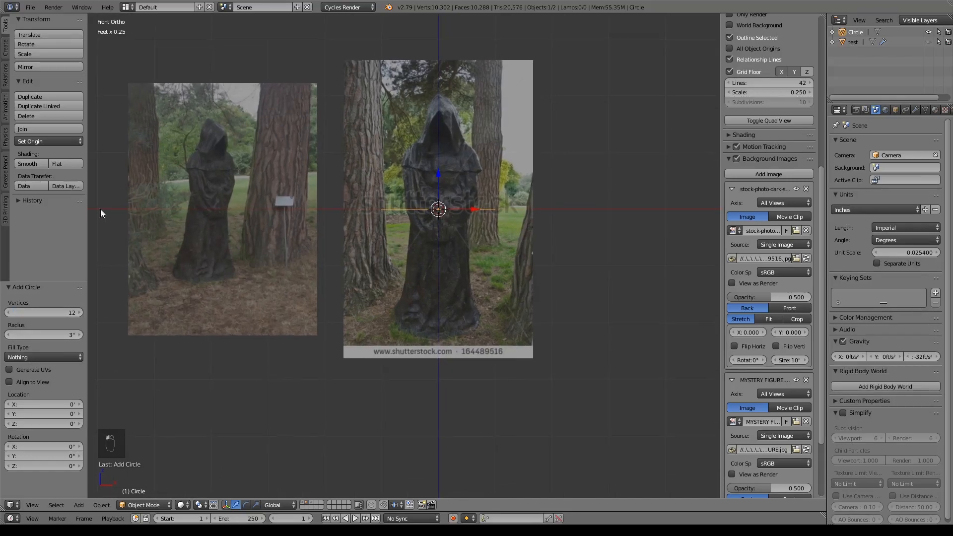
scroll(412, 215, "up", 4)
middle_click_drag(478, 127, 422, 161, "shift")
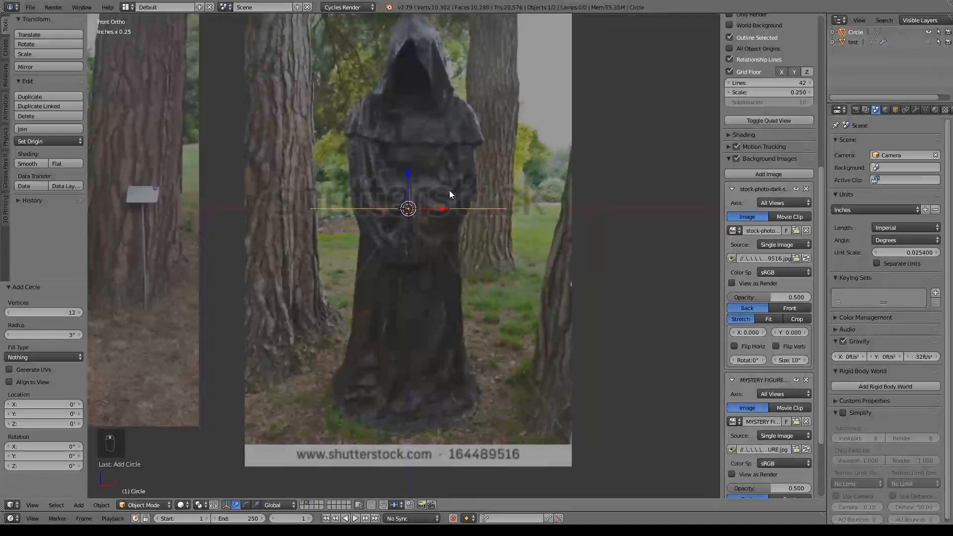
left_click_drag(409, 171, 420, 353)
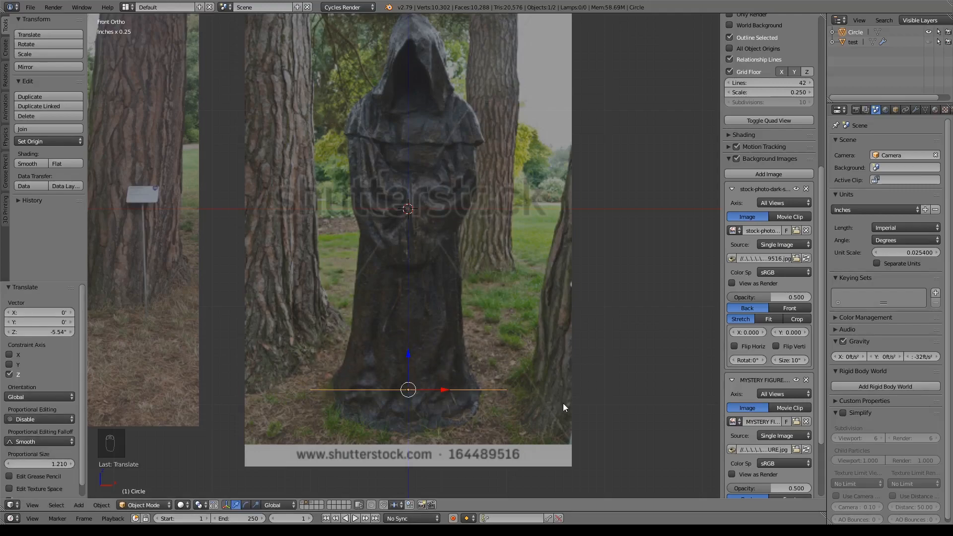
key("s")
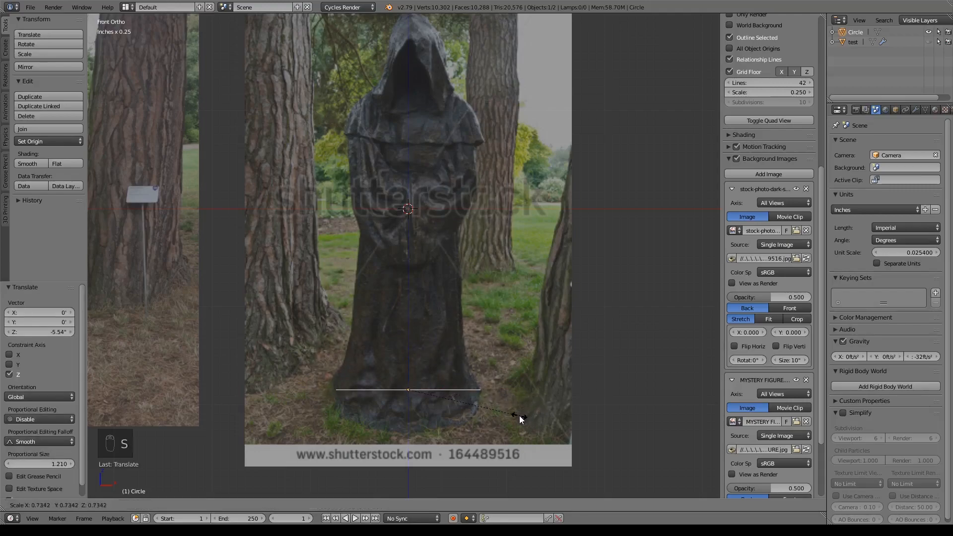
left_click(519, 419)
In Edit Mode, extrude the circle's edge ring about 1.02" down along Z with proportional editing disabled
middle_click_drag(530, 451, 486, 353, "shift")
key("Tab")
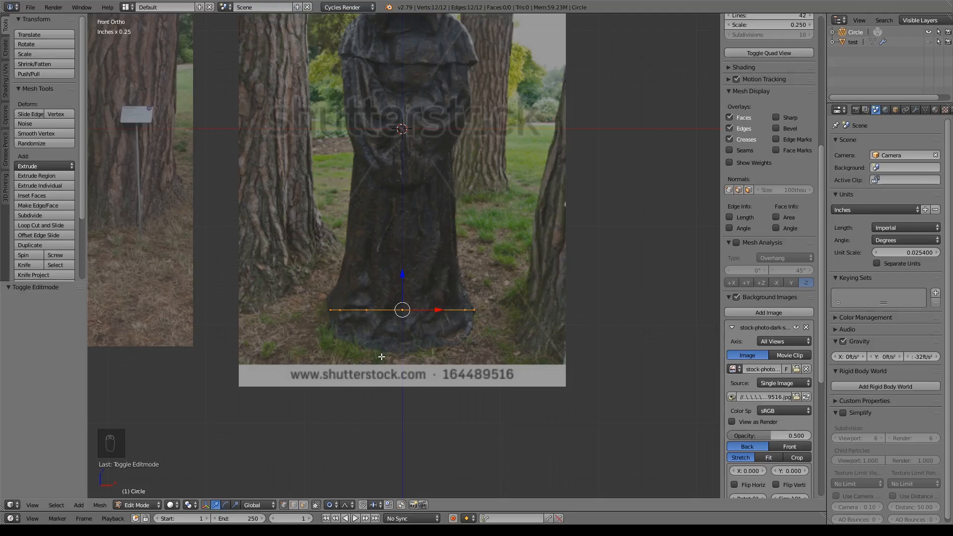
key("e")
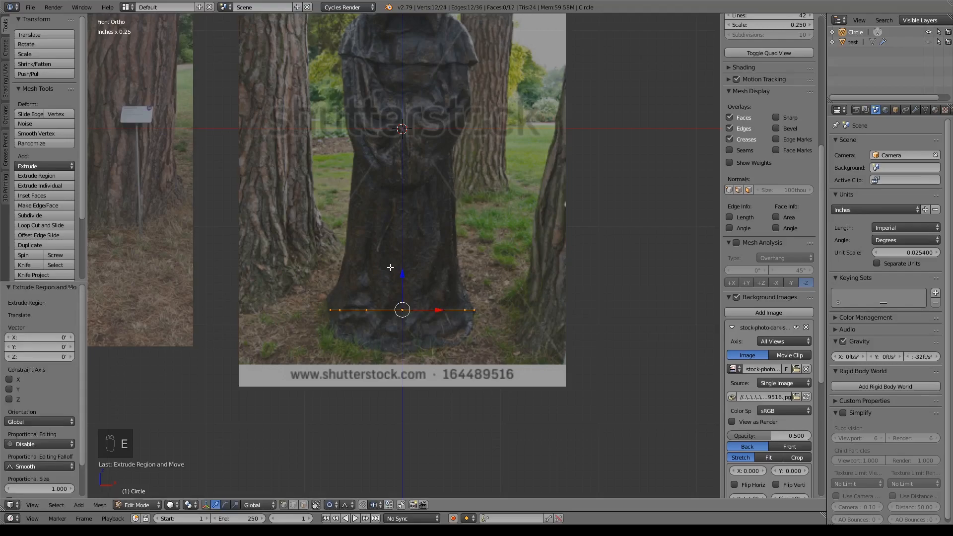
key("o")
right_click(405, 289)
left_click(330, 505)
left_click(331, 493)
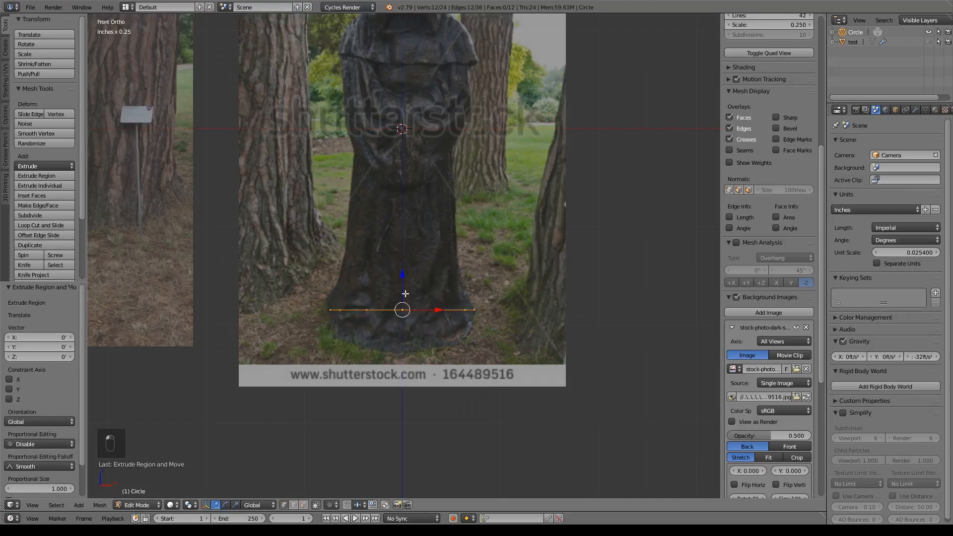
key("g")
key("z")
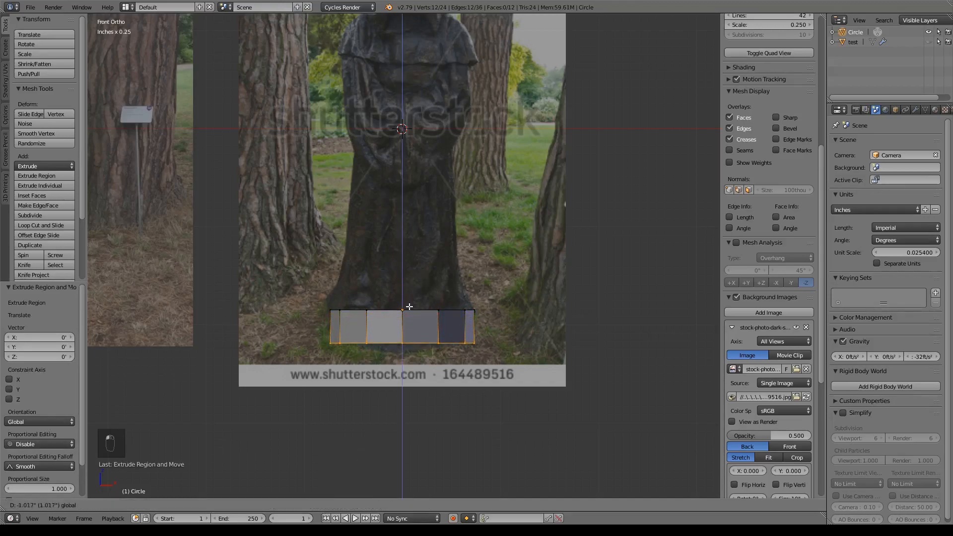
left_click(409, 308)
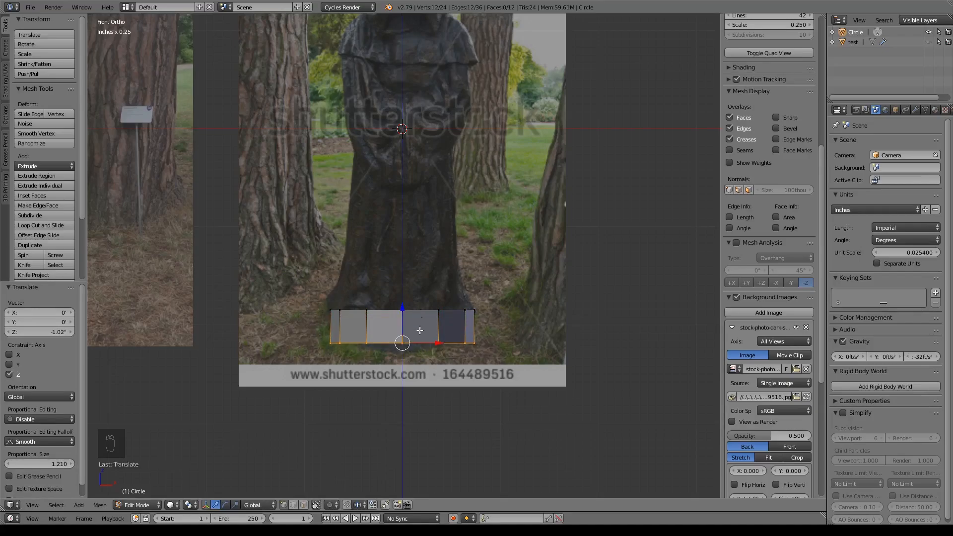
Close the statue's base by extruding the bottom edge ring in place and merging the new vertices at center
scroll(484, 396, "up", 5)
middle_click_drag(539, 279, 537, 254, "shift")
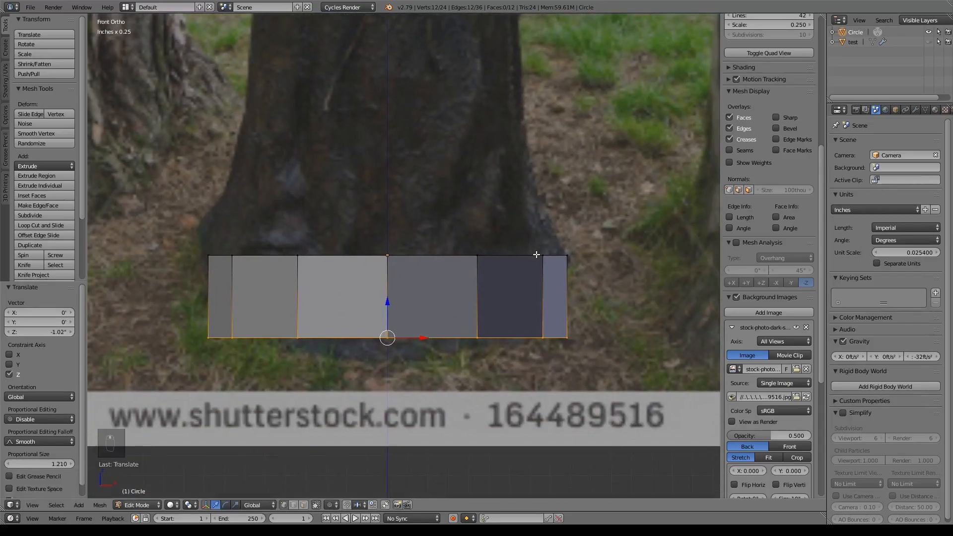
key("e")
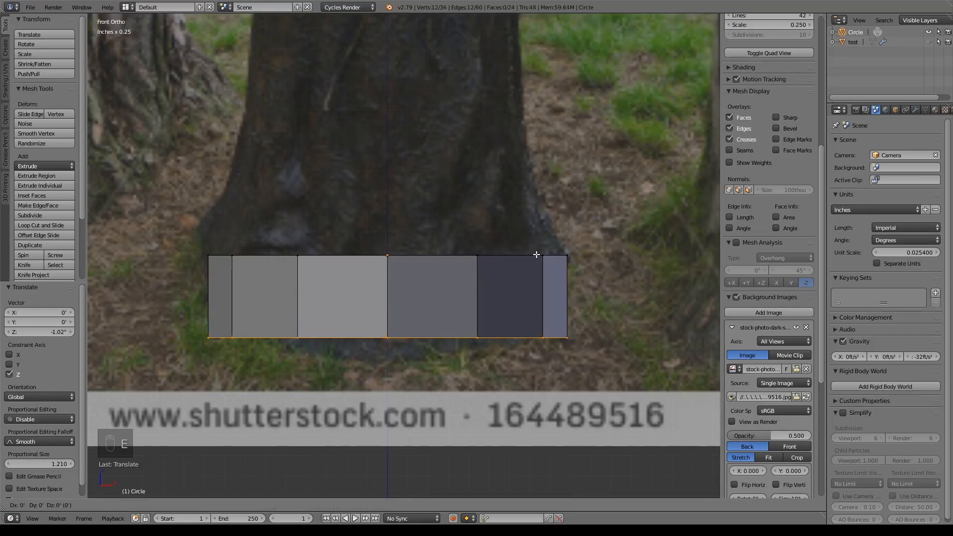
right_click(536, 255)
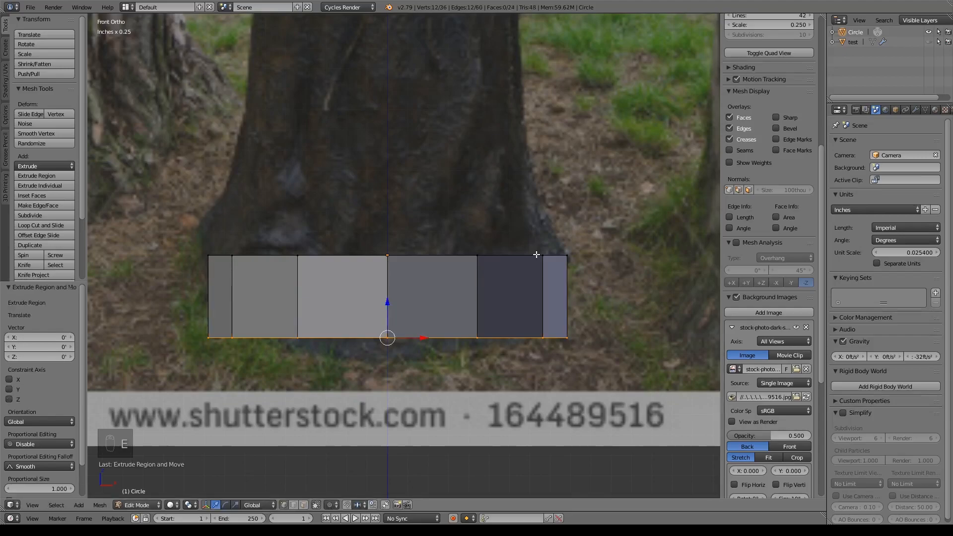
key("alt+m")
left_click(536, 255)
middle_click_drag(534, 392, 531, 333)
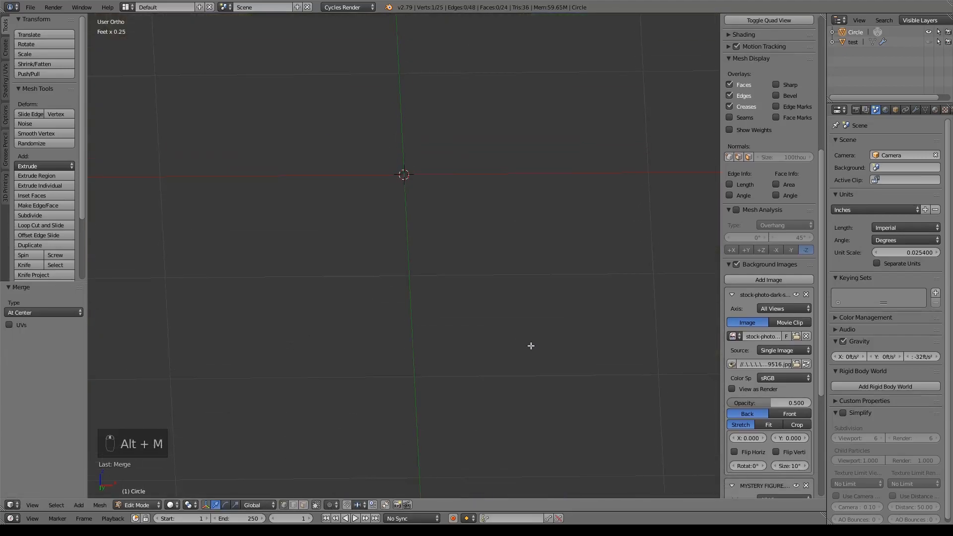
key("KP_Decimal")
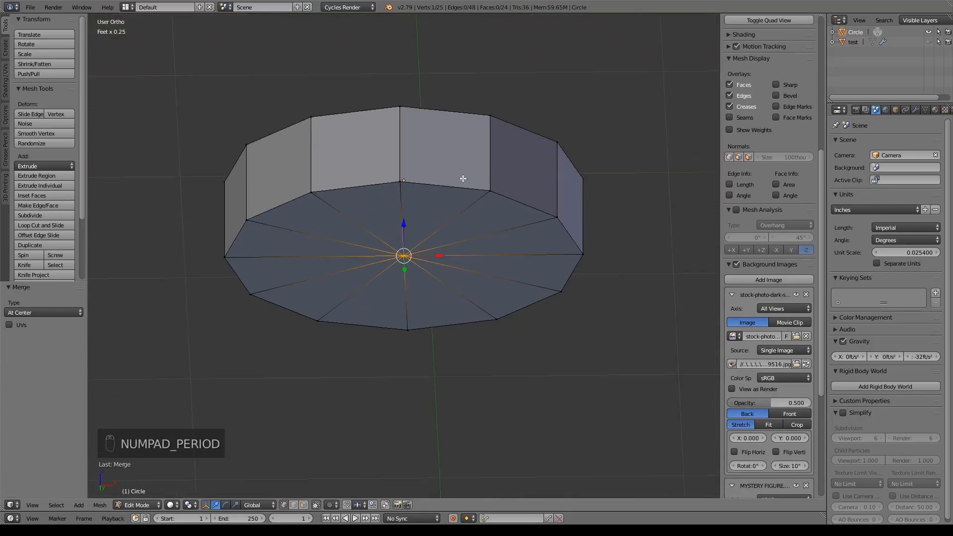
key("KP_1")
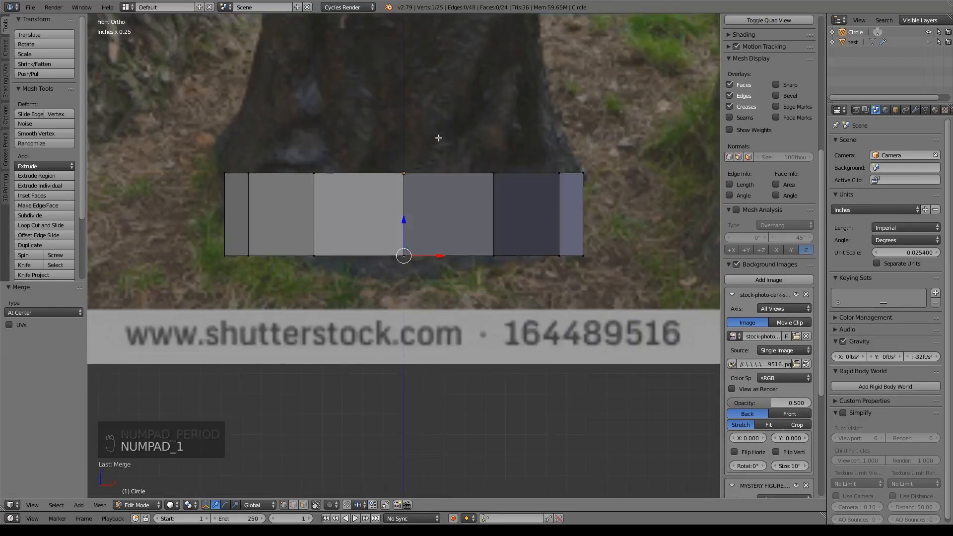
Select the base's upper edge ring, extrude it in place and scale it outward to about 1.062
middle_click_drag(437, 145, 445, 372, "shift")
left_click(433, 282, "alt")
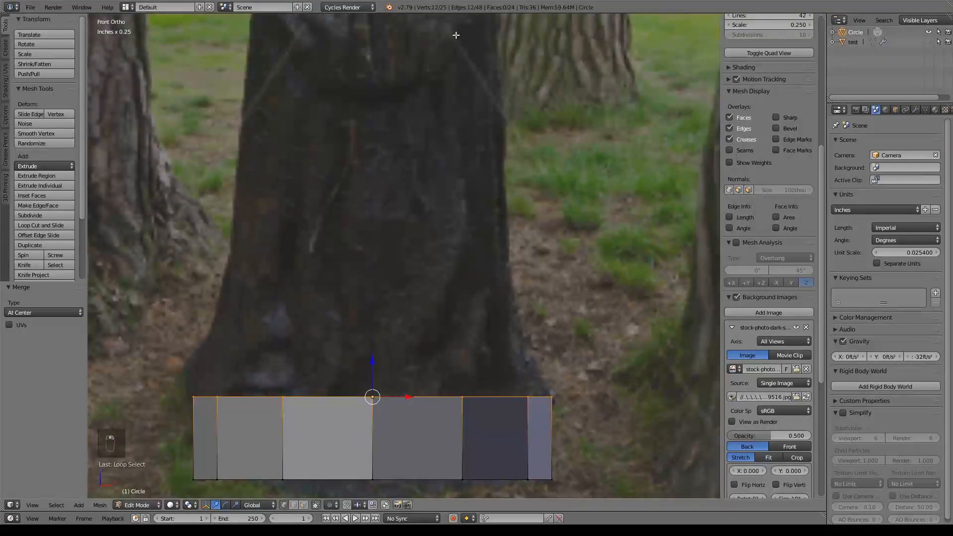
scroll(520, 206, "down", 4)
scroll(516, 228, "up", 3)
middle_click_drag(509, 363, 471, 242, "shift")
key("e")
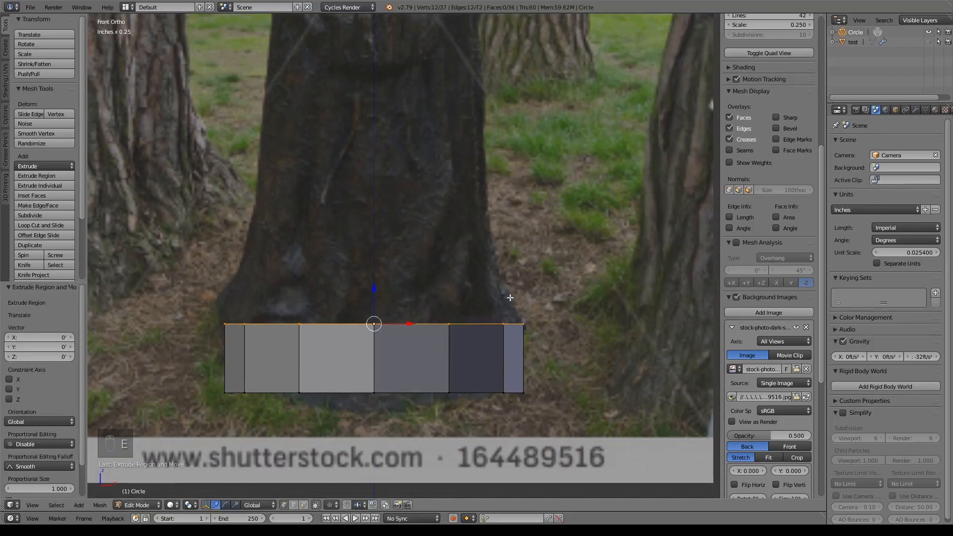
key("s")
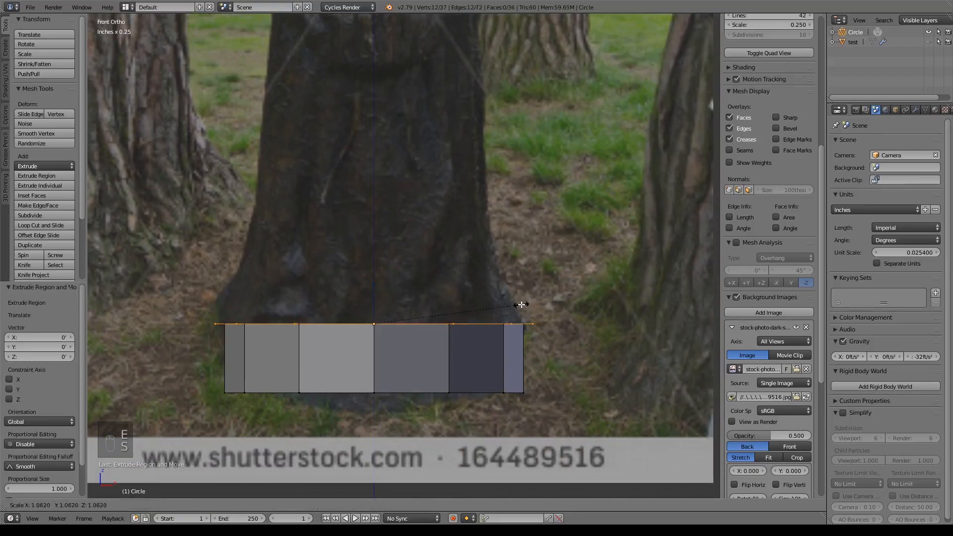
left_click(521, 304)
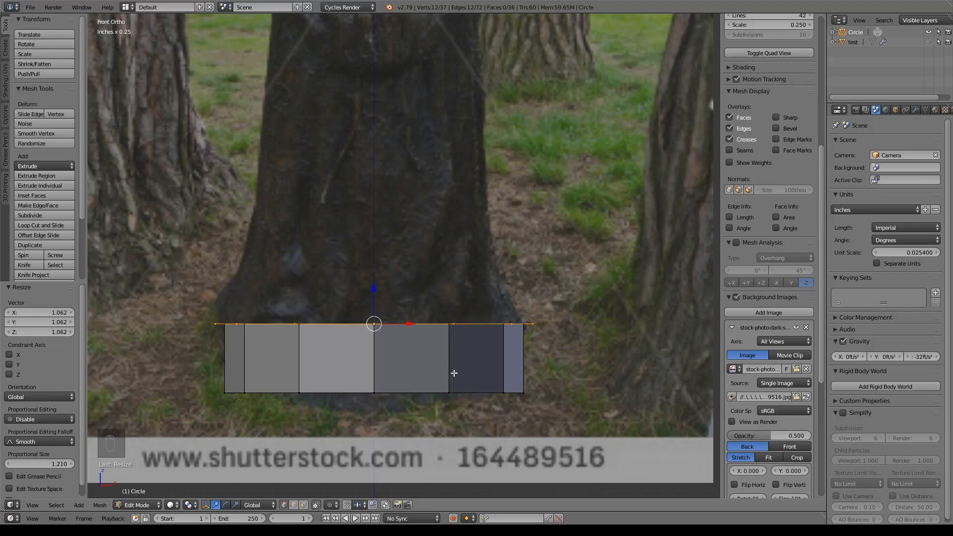
Extrude the ring about 1.8" up along Z and scale it inward to follow the flared robe hem
middle_click_drag(477, 194, 496, 285, "shift")
scroll(497, 292, "down", 3)
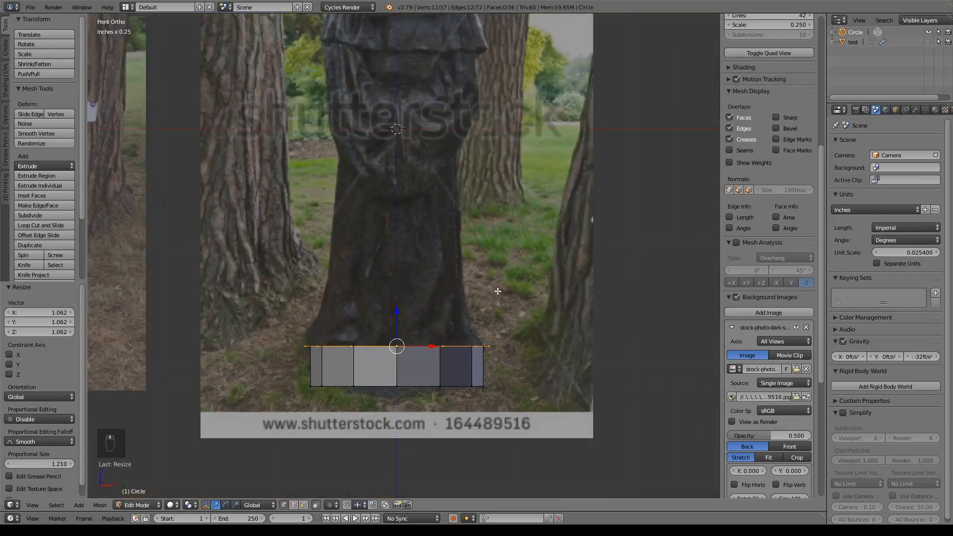
key("n")
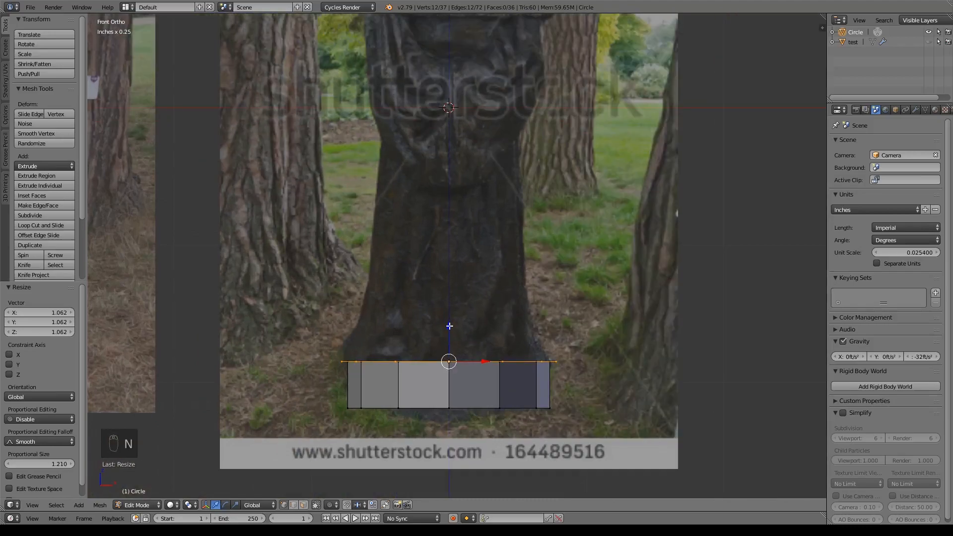
middle_click_drag(541, 273, 538, 288, "shift")
key("e")
right_click(538, 289)
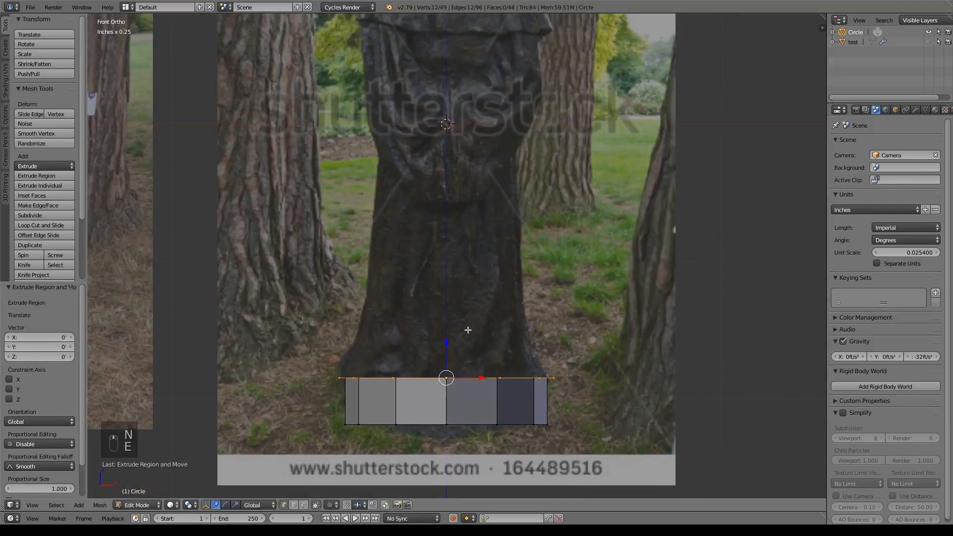
left_click_drag(449, 340, 443, 259)
key("s")
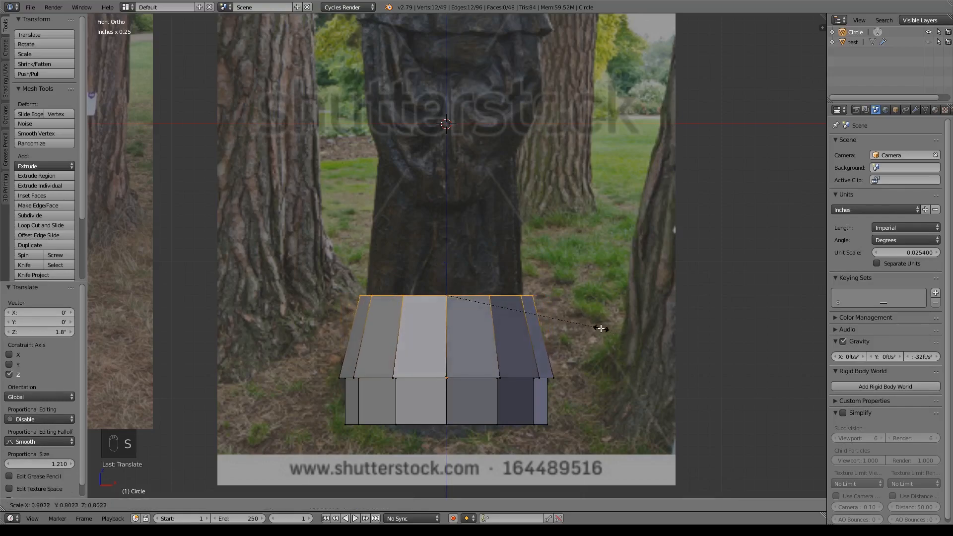
left_click(587, 328)
Extrude the ring about 1.86" up along Z and scale it to about 0.94 to match the robe's sides
middle_click_drag(566, 262, 565, 324, "shift")
key("e")
right_click(547, 324)
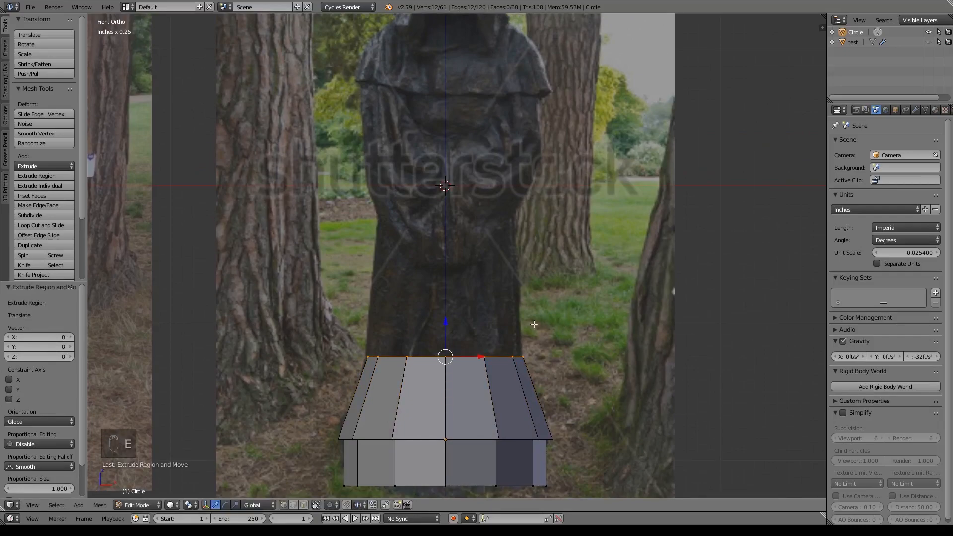
left_click_drag(451, 328, 455, 262)
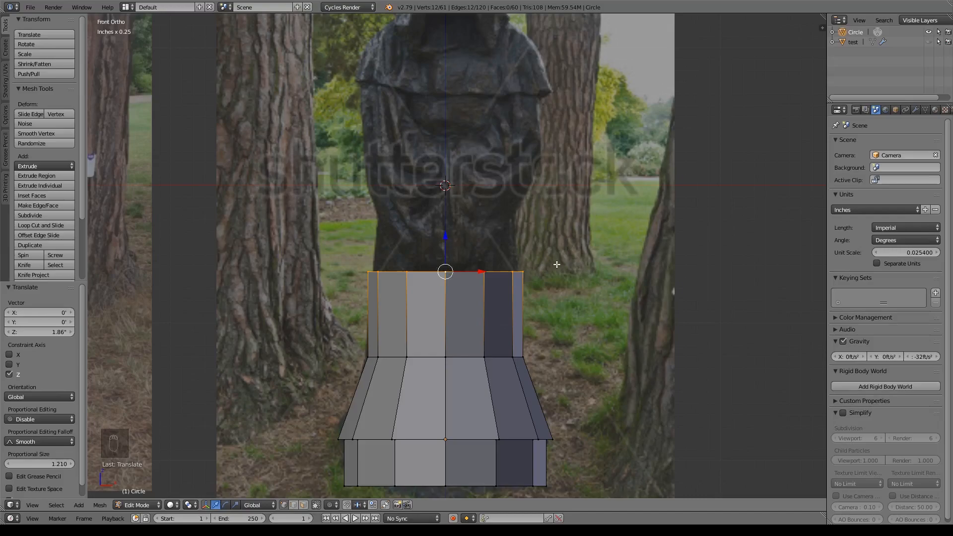
key("s")
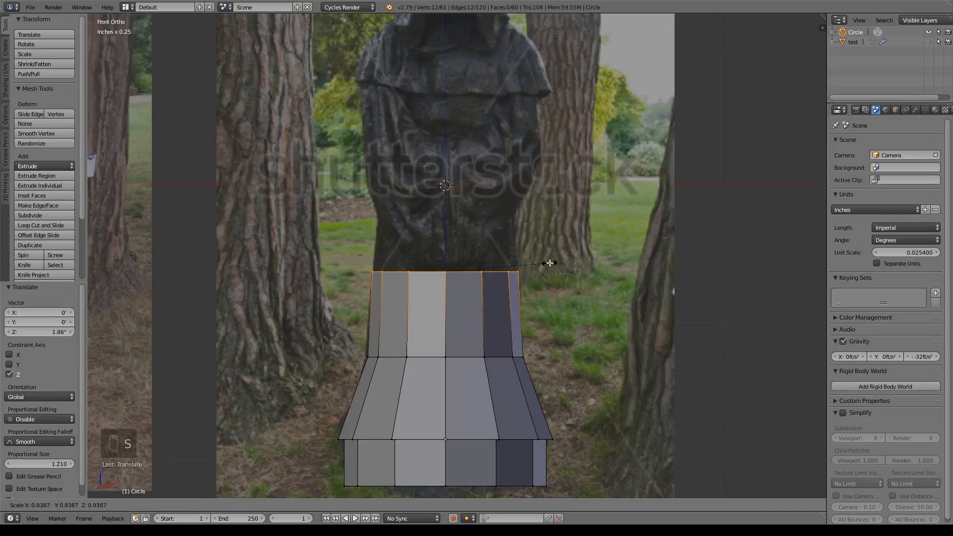
left_click(550, 263)
Extrude the robe's top ring about 2.98" up along Z to just below the cape
middle_click_drag(555, 230, 555, 276, "shift")
key("e")
right_click(555, 275)
left_click_drag(443, 289, 461, 148)
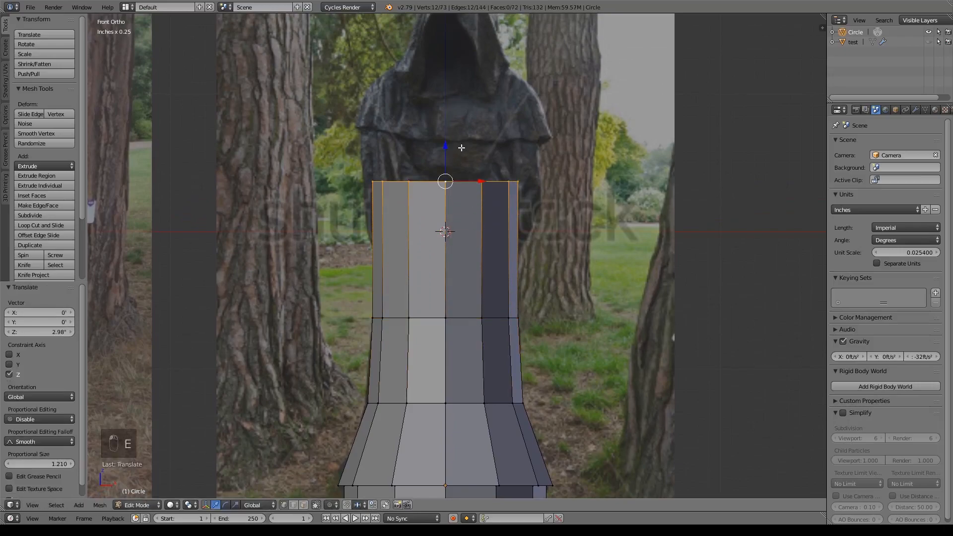
In wireframe shading, extrude the ring about 2.29" up along Z to the shoulders and scale it in slightly
key("z")
middle_click_drag(493, 187, 510, 239, "shift")
scroll(526, 289, "up", 3)
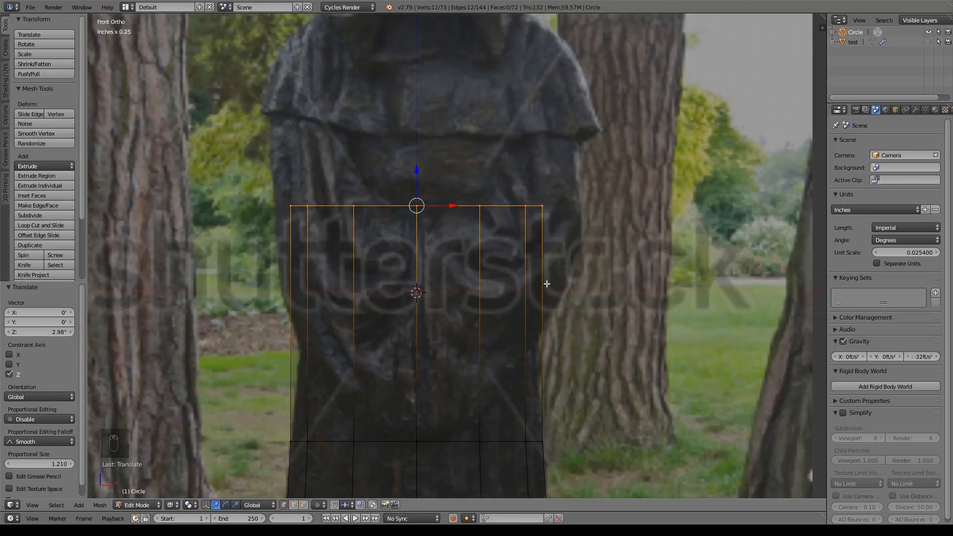
middle_click_drag(566, 207, 569, 225, "shift")
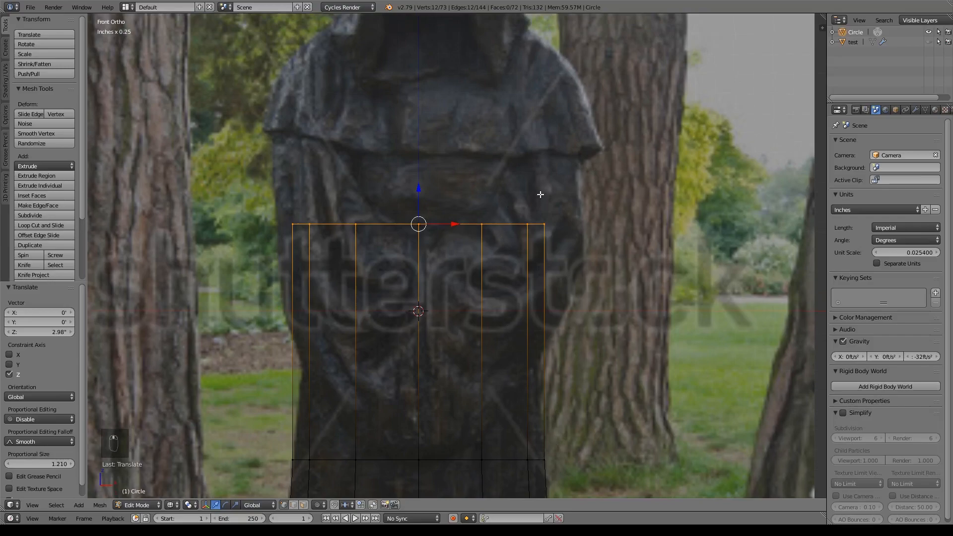
middle_click_drag(539, 168, 533, 225, "shift")
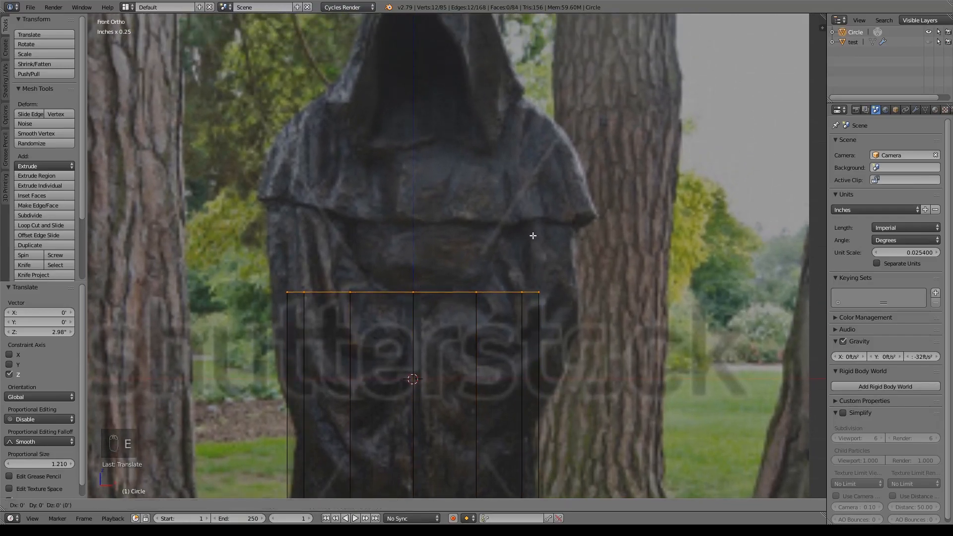
key("e")
left_click_drag(422, 261, 439, 76)
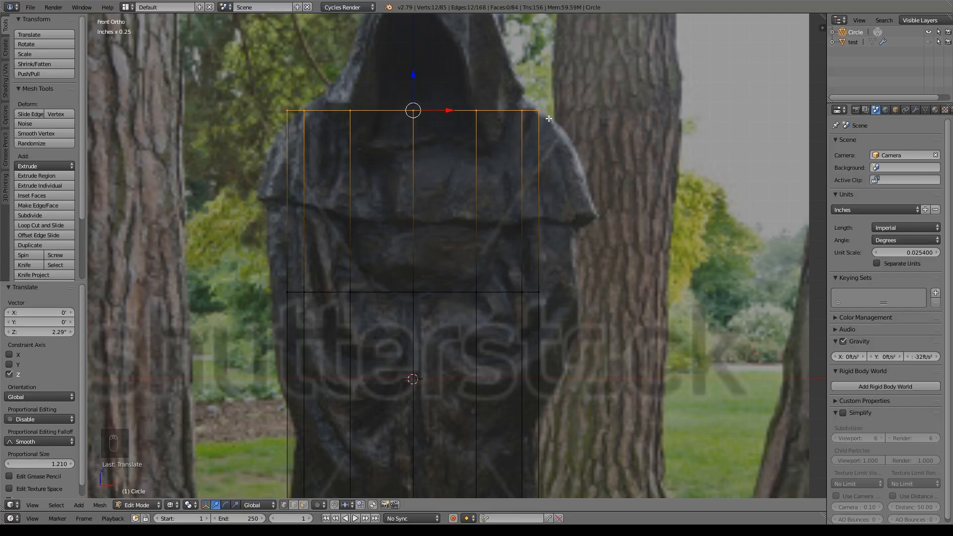
key("s")
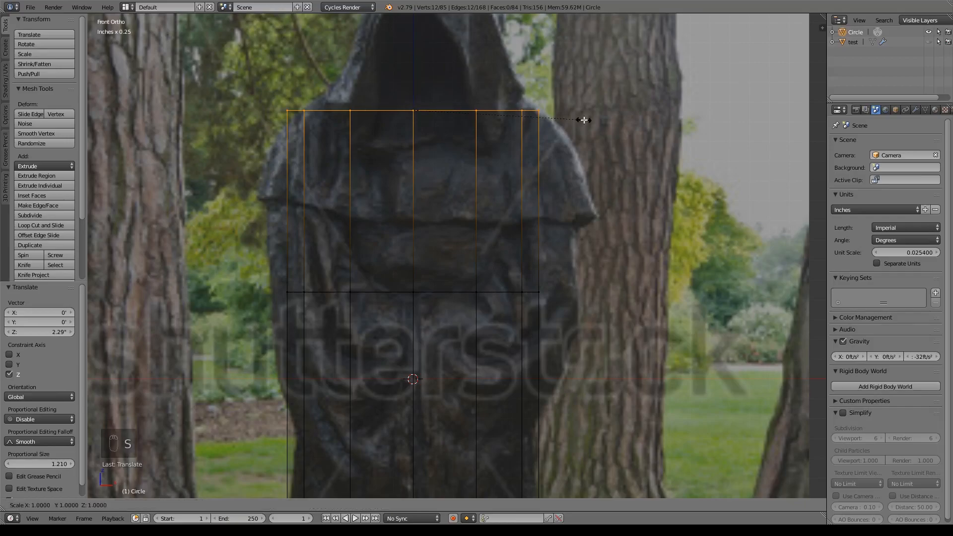
left_click(590, 130)
Extrude the shoulder ring in place and scale it inward to about 0.786 for the base of the hood
middle_click_drag(594, 127, 585, 219, "shift")
key("e")
right_click(586, 219)
key("s")
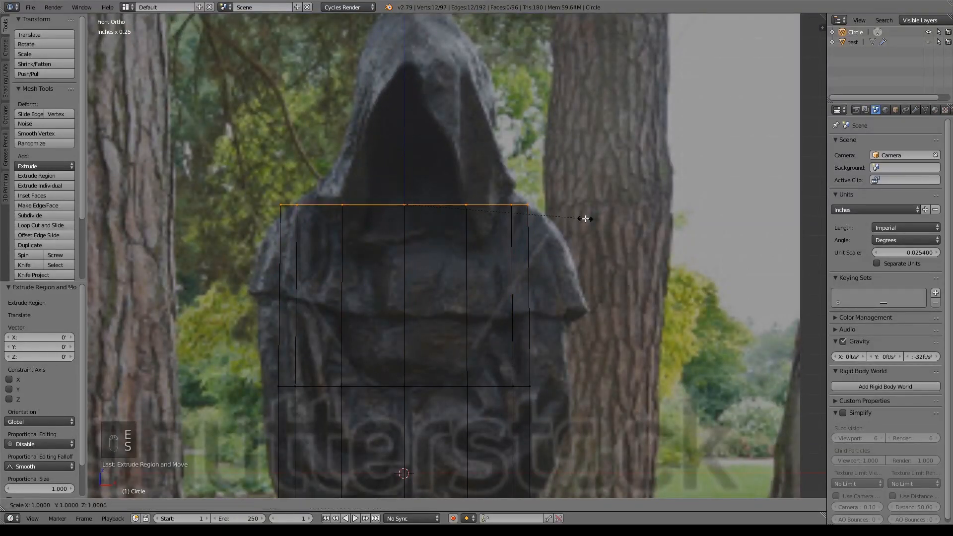
left_click(546, 206)
middle_click_drag(546, 206, 453, 321)
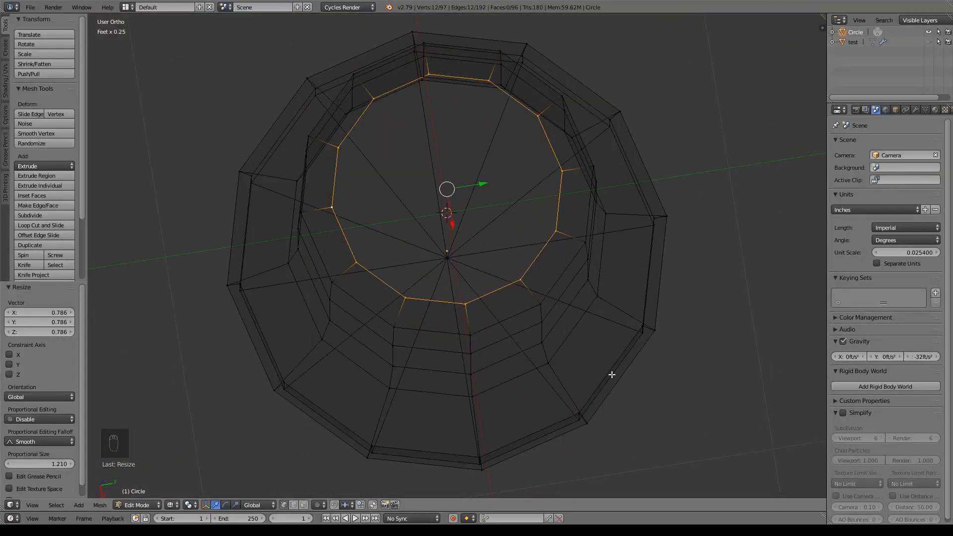
key("KP_1")
Extrude the hood ring about 1.79" up along Z and scale it along X to about 0.575
scroll(568, 313, "up", 2)
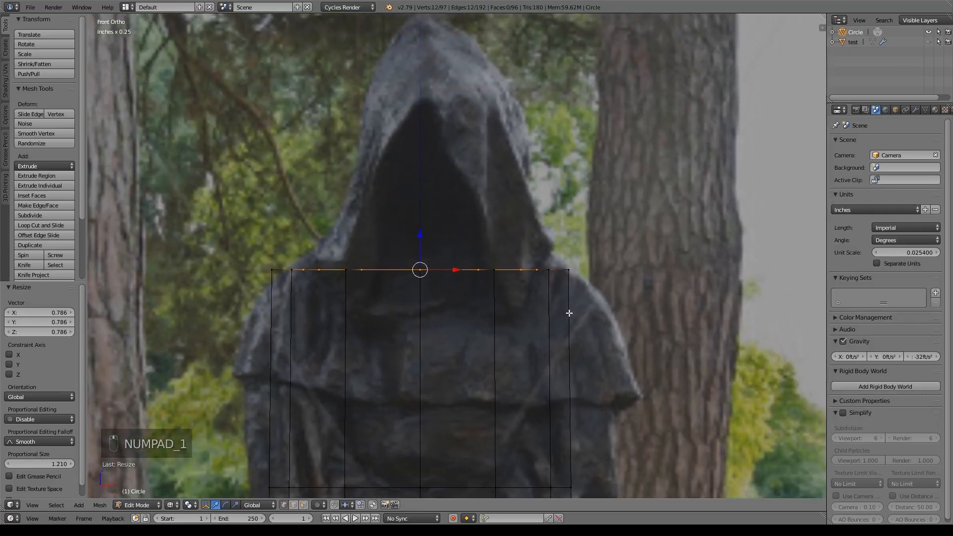
key("e")
left_click_drag(423, 231, 451, 66)
middle_click_drag(644, 135, 633, 148, "shift")
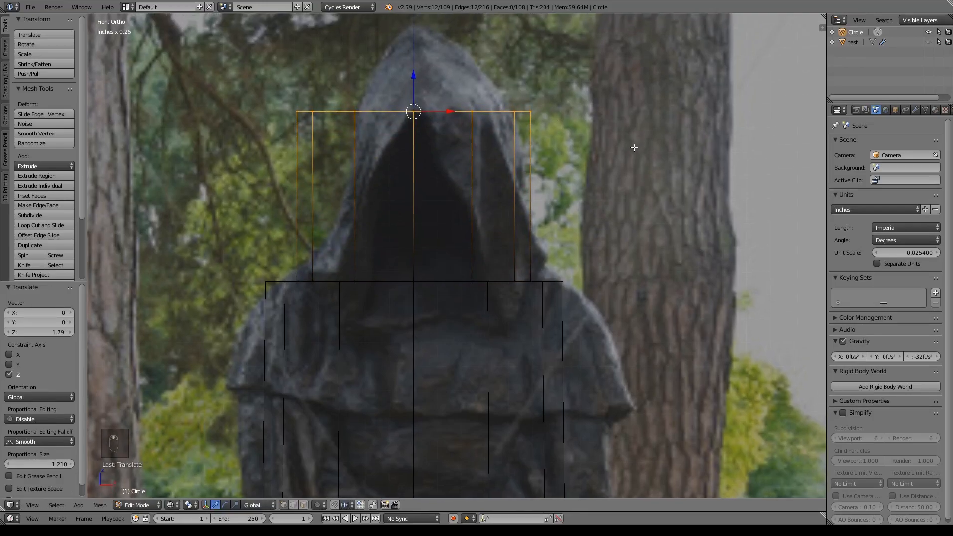
key("s")
key("x")
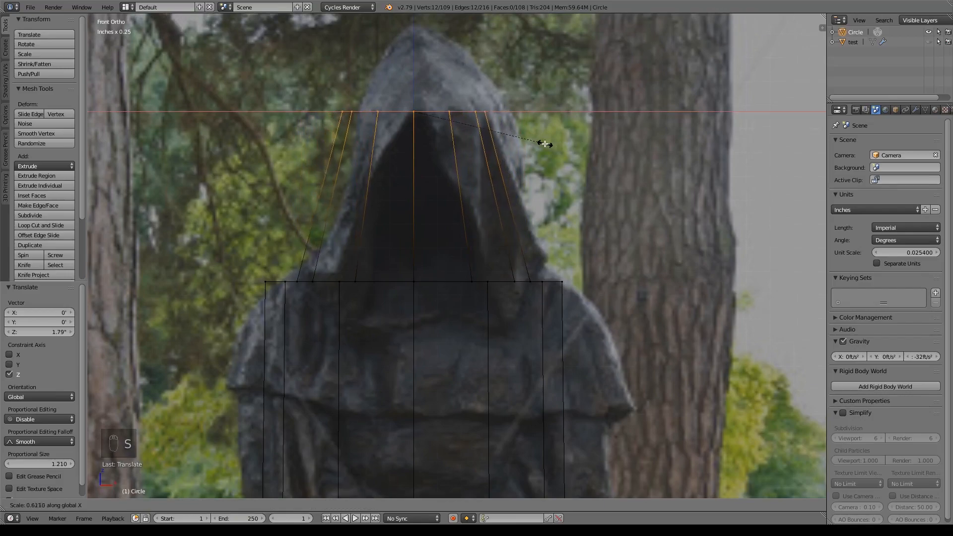
left_click(544, 144)
Extrude the ring about 898 thou up along Z to the hood's peak and scale it along X to about 0.252
middle_click_drag(559, 157, 574, 221, "shift")
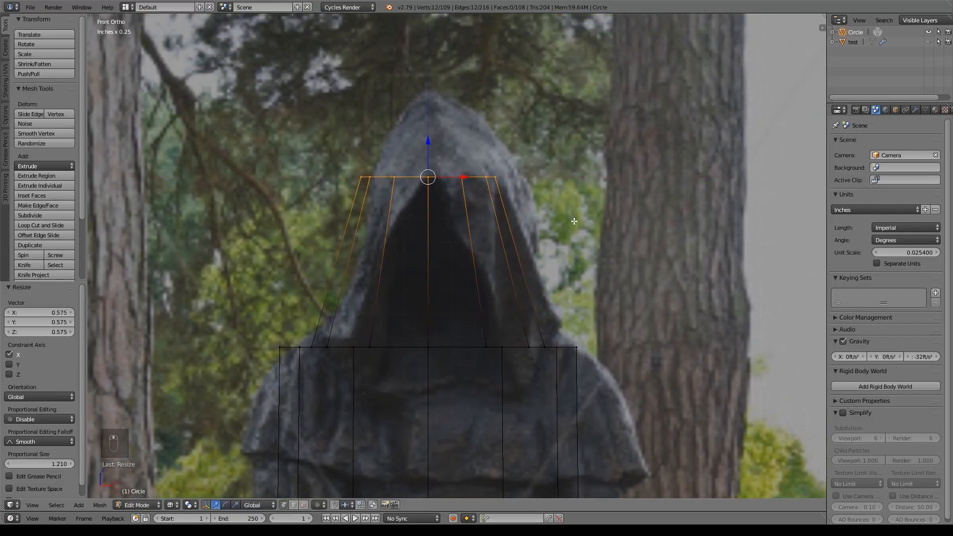
key("s")
key("e")
right_click(490, 168)
left_click_drag(428, 141, 423, 56)
key("s")
key("x")
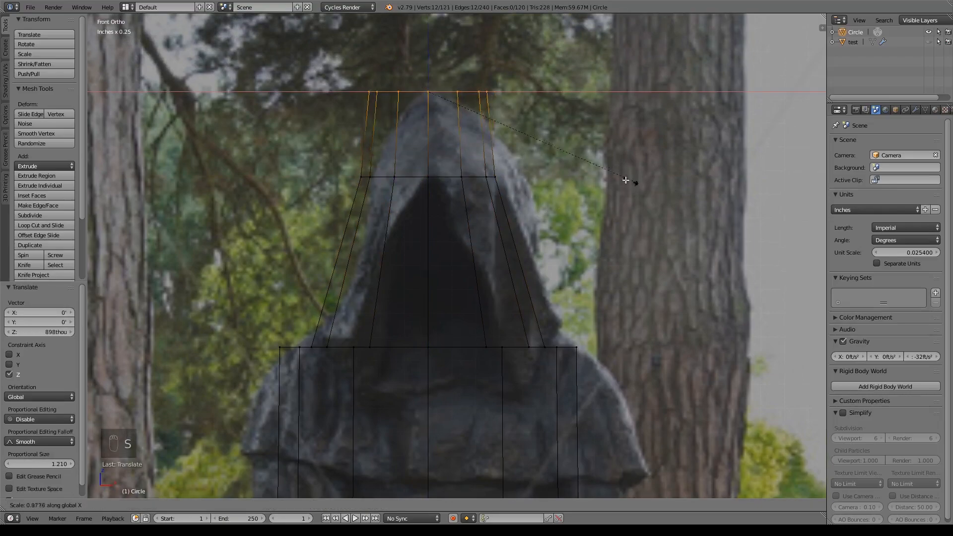
left_click(484, 125)
Return to solid shading and fill the negative-Y end of the hood's open top with a face across its five end vertices
key("z")
middle_click_drag(484, 125, 508, 128)
scroll(506, 205, "down", 4)
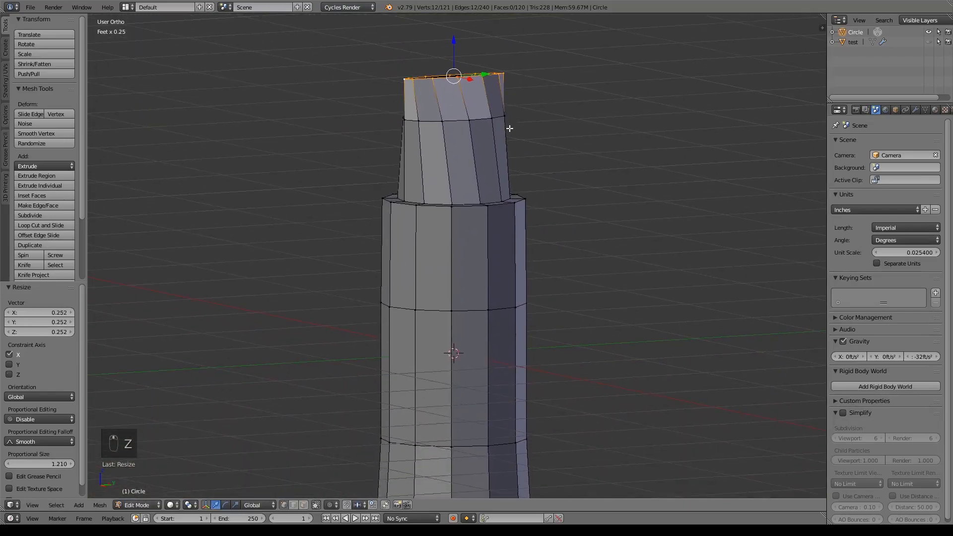
scroll(525, 163, "down", 3)
mouse_move(523, 290)
middle_mouse_down("shift")
mouse_move(514, 225)
mouse_move(521, 299)
middle_mouse_up("shift")
scroll(530, 308, "up", 5)
scroll(530, 308, "up", 2)
middle_click_drag(510, 158, 525, 387, "shift")
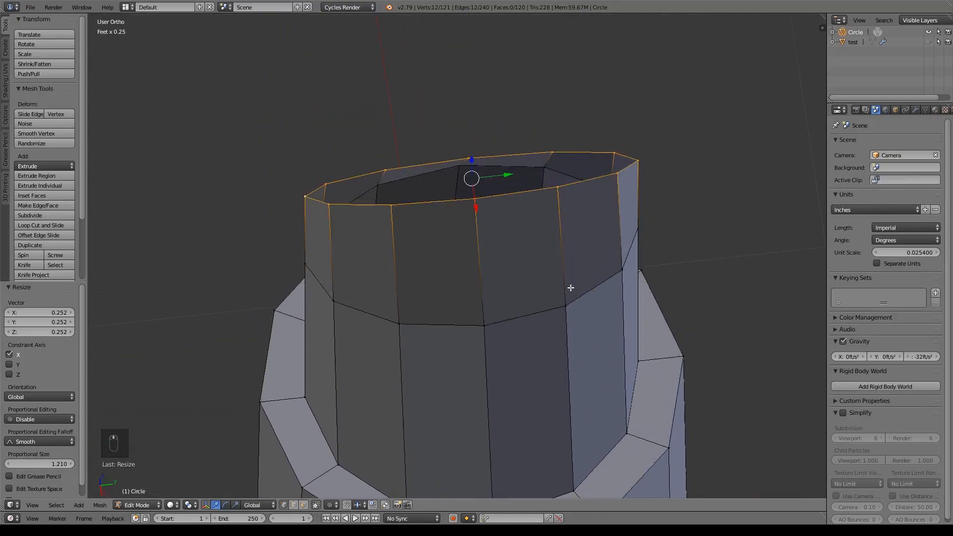
key("a")
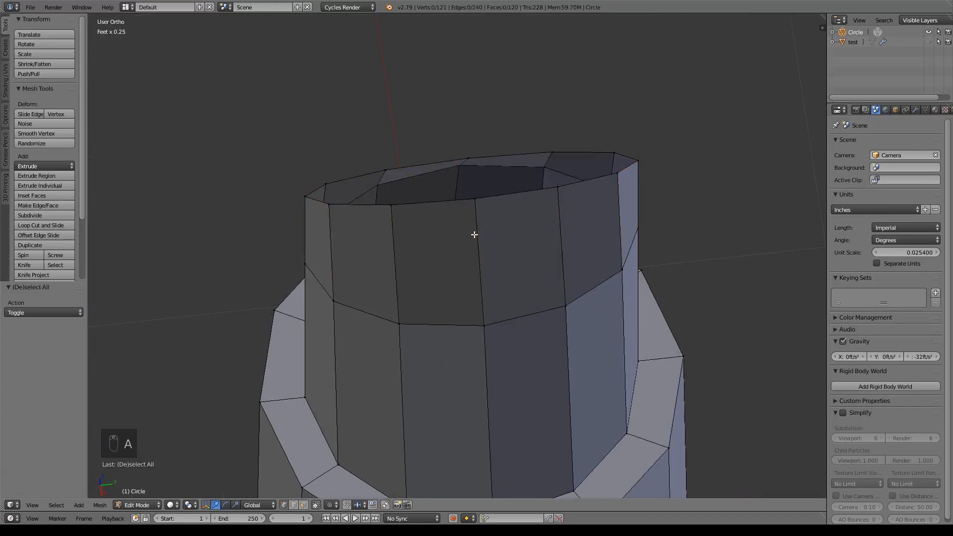
left_click(394, 207)
left_click(383, 169, "shift")
left_click(324, 184, "shift")
left_click(327, 199, "shift")
left_click(308, 196, "shift")
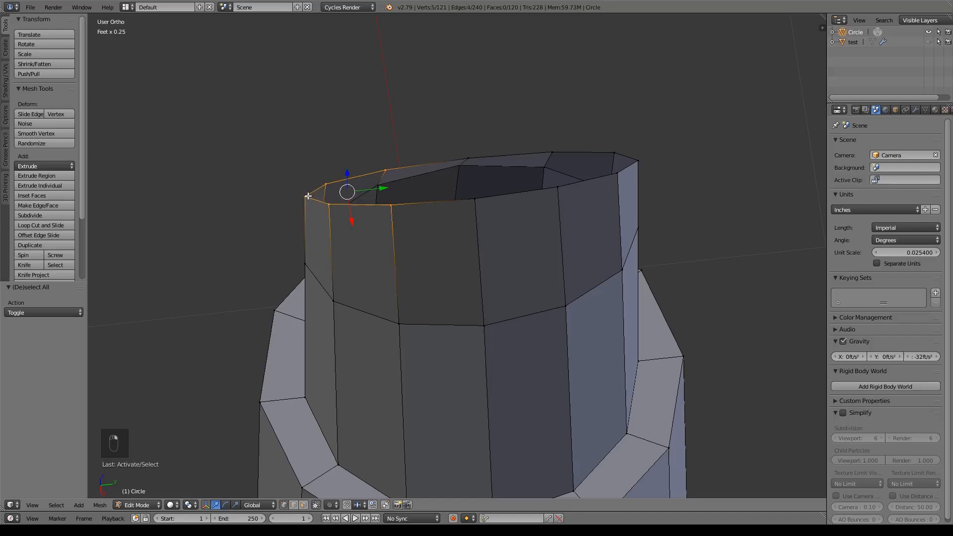
key("f")
Fill the middle of the hood's open top with two adjoining four-vertex faces
left_click(391, 204)
left_click(385, 170, "shift")
left_click(468, 158, "shift")
left_click(477, 196, "shift")
key("f")
left_click(475, 198)
left_click(468, 158, "shift")
left_click(552, 152, "shift")
left_click(557, 187, "shift")
key("f")
Fill the remaining positive-Y end of the hood's top with a face across its five end vertices
left_click(557, 187)
left_click(552, 153, "shift")
left_click(615, 153, "shift")
left_click(637, 160, "shift")
key("f")
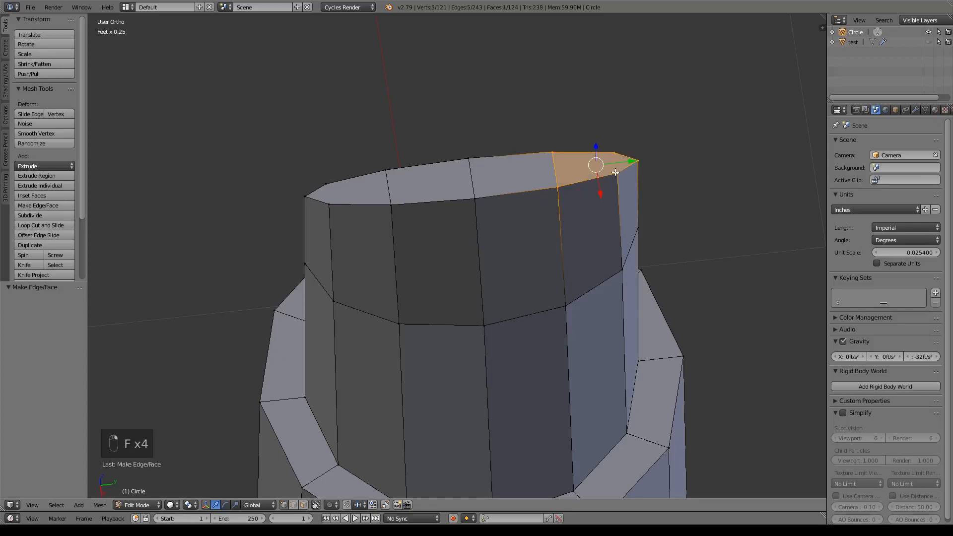
Connect the two opposite Y-end vertices of the hood's top with a cut running across all four top faces
left_click(639, 160)
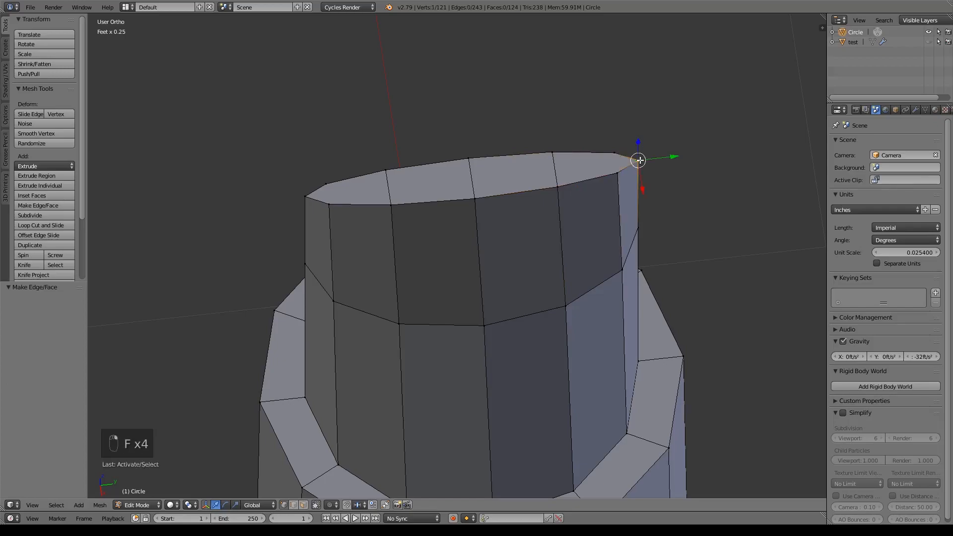
left_click(305, 194, "shift")
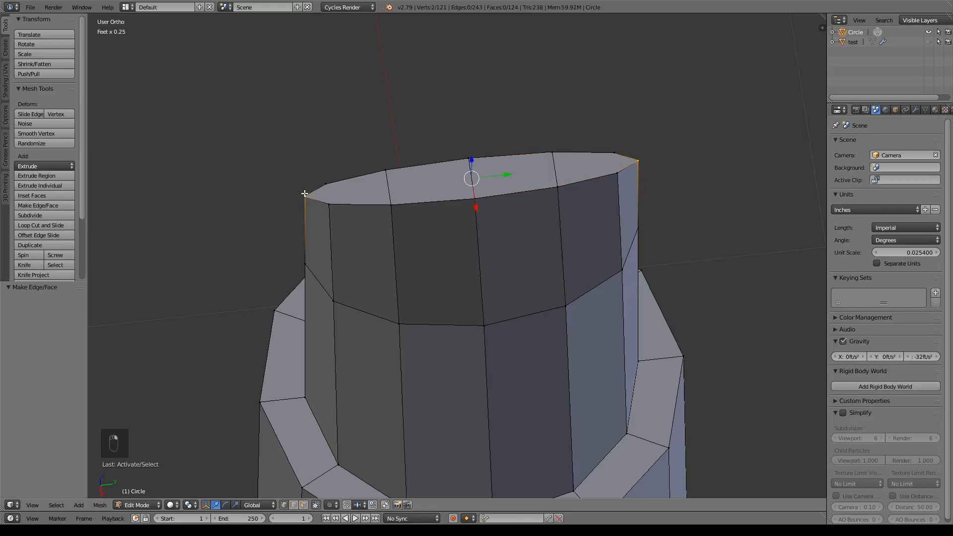
key("j")
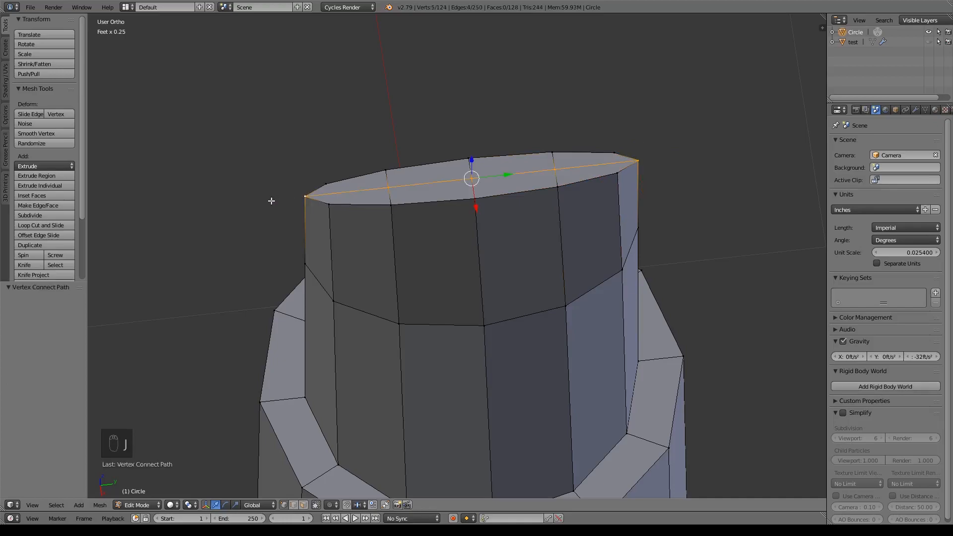
Raise the three inner vertices on the hood top's new centre line by 180 thou along Z
left_click(389, 184)
left_click(473, 172)
left_click(542, 173, "shift")
left_click(409, 190, "shift")
key("g")
key("z")
left_click_drag(471, 145, 471, 145)
Lower the hood's three peak vertices by 113 thou along Z, checking them against the front reference photo
middle_click_drag(551, 202, 554, 375)
scroll(540, 334, "down", 3)
middle_click_drag(523, 340, 602, 319)
middle_click_drag(590, 247, 545, 346, "shift")
key("KP_1")
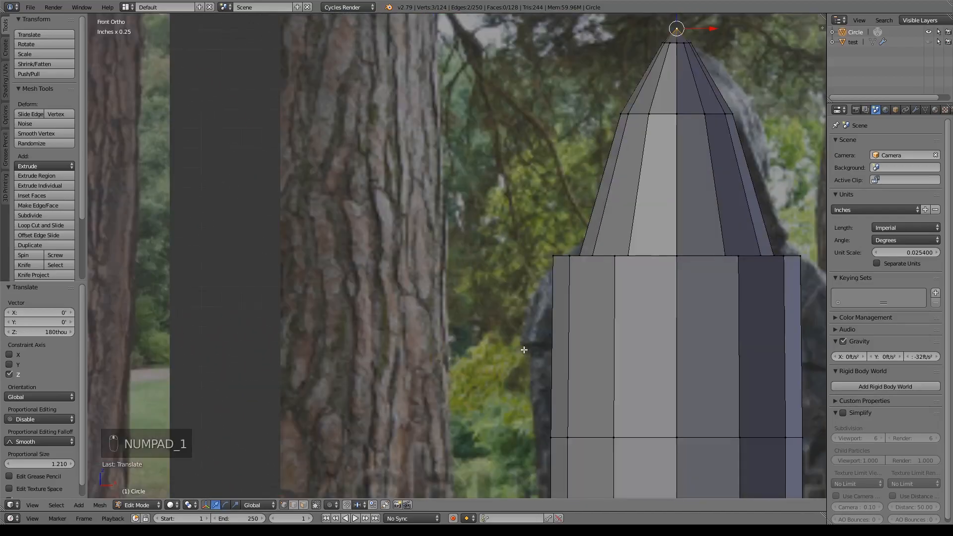
middle_click_drag(615, 270, 428, 315, "shift")
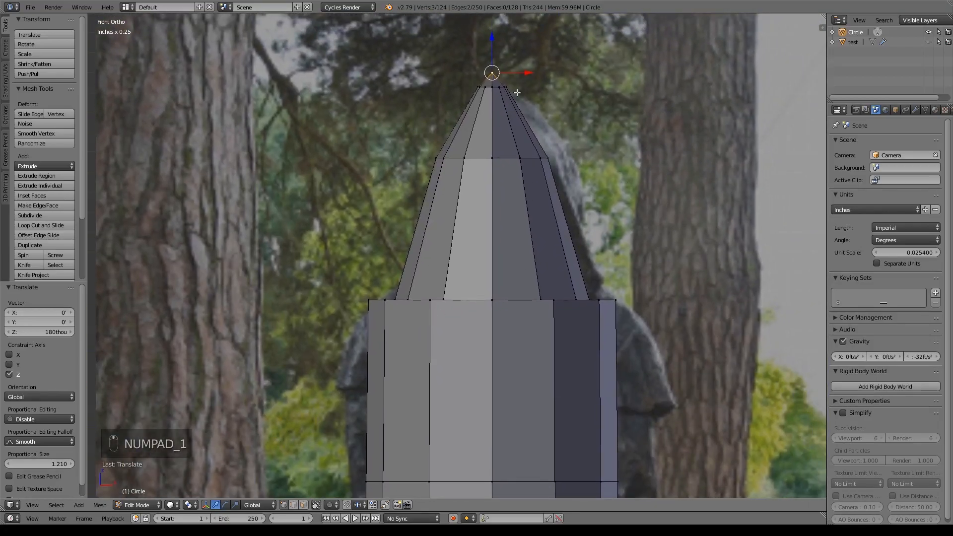
left_click_drag(494, 35, 496, 47)
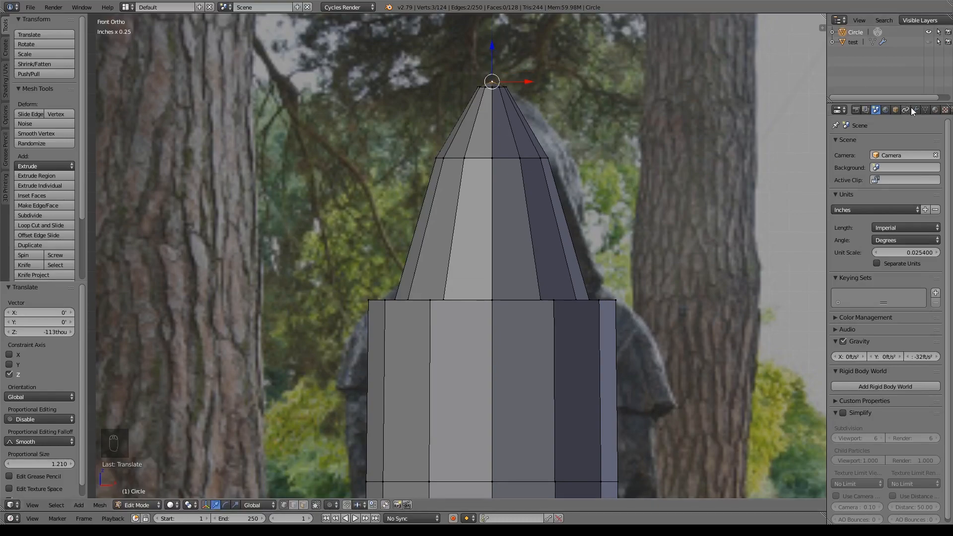
Deselect everything, select the outer edge loop at the top of the shoulders and set proportional editing to Connected
middle_click_drag(693, 258, 648, 150, "shift")
middle_click_drag(645, 309, 645, 226, "shift")
scroll(633, 288, "down", 4)
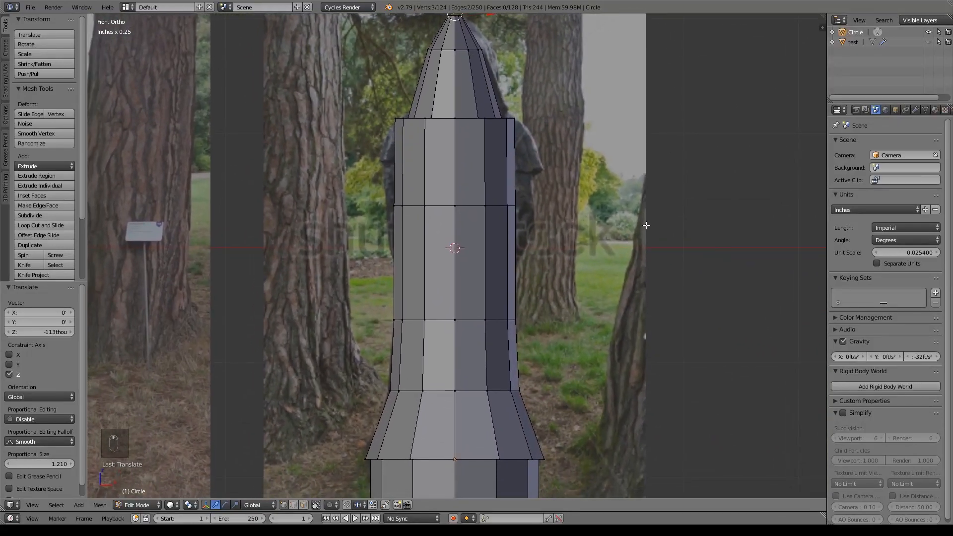
key("a")
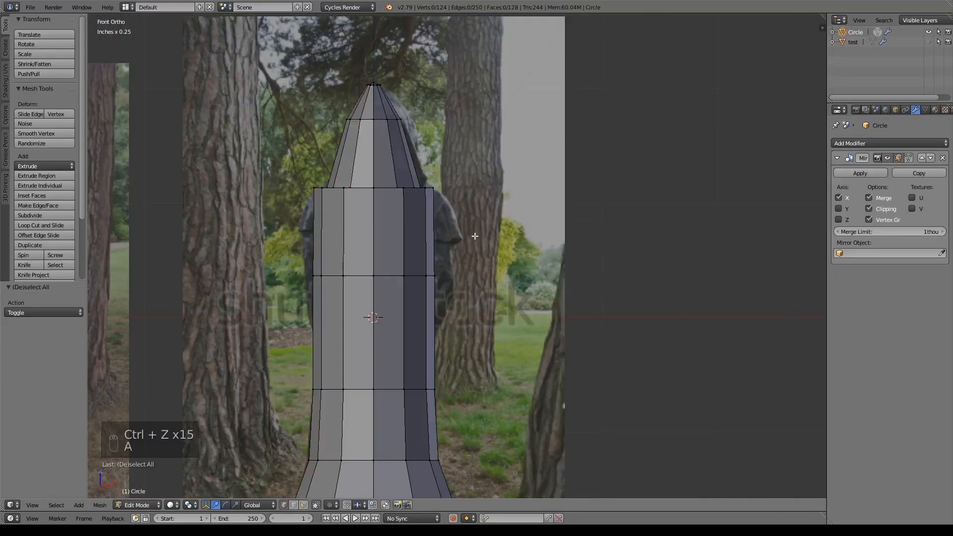
middle_click_drag(646, 225, 442, 293)
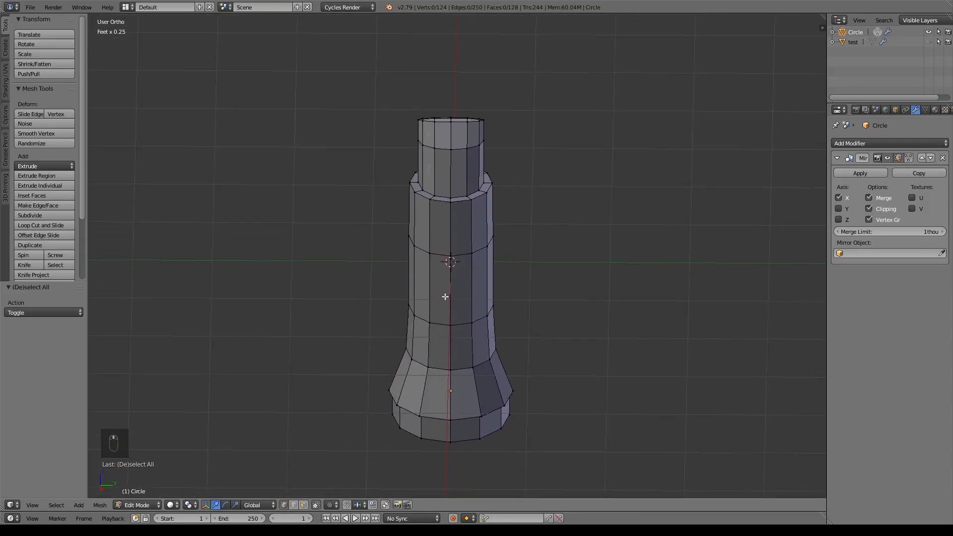
scroll(442, 293, "up", 5)
middle_click_drag(506, 188, 505, 268, "shift")
right_click(468, 209, "alt")
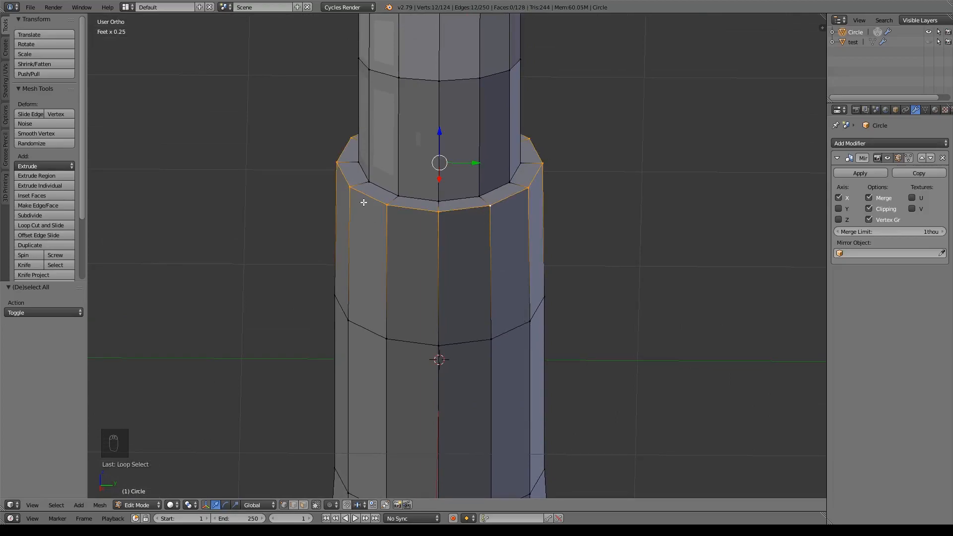
left_click(329, 506)
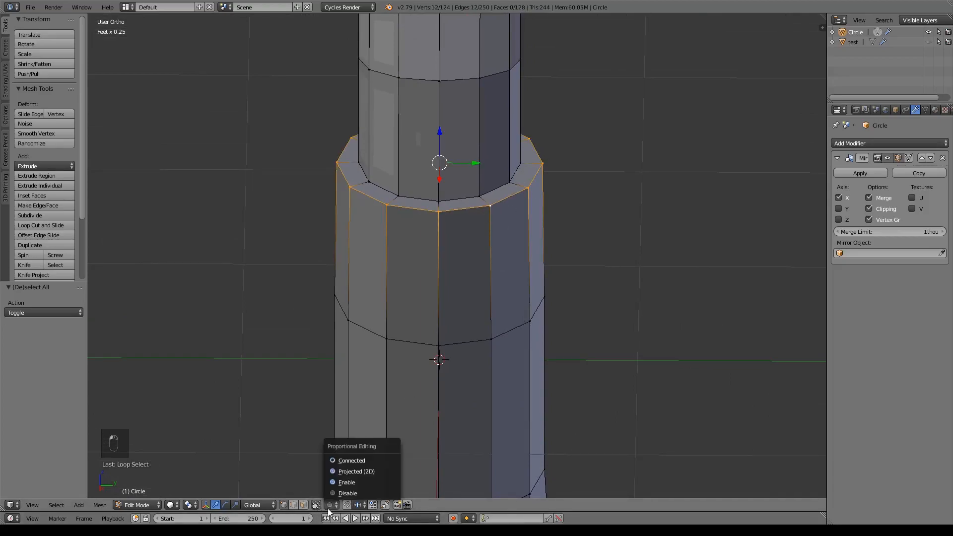
left_click(347, 458)
middle_click_drag(470, 309, 457, 353)
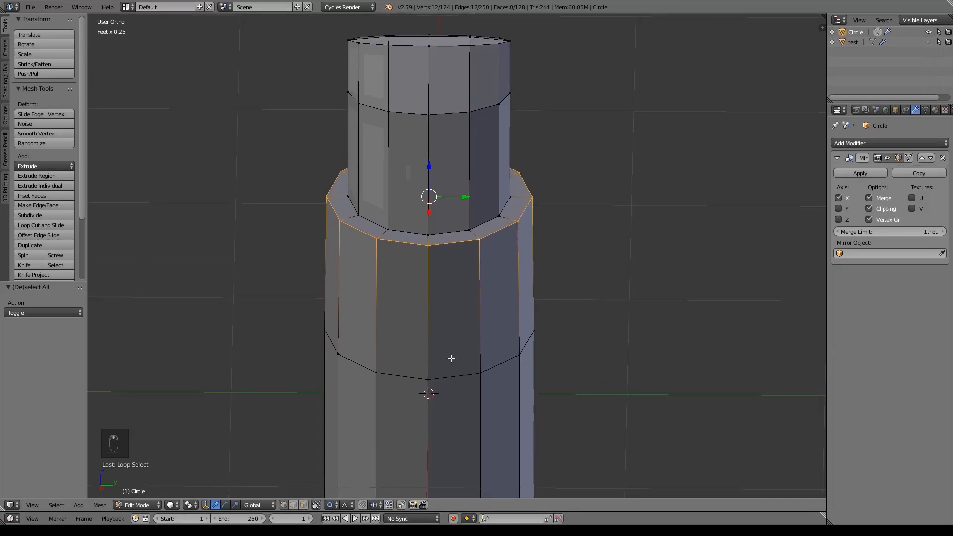
Scale the shoulder loop along Y to 0.684 with a proportional size of 8.14, tapering the robe towards the shoulders
key("KP_1")
key("KP_3")
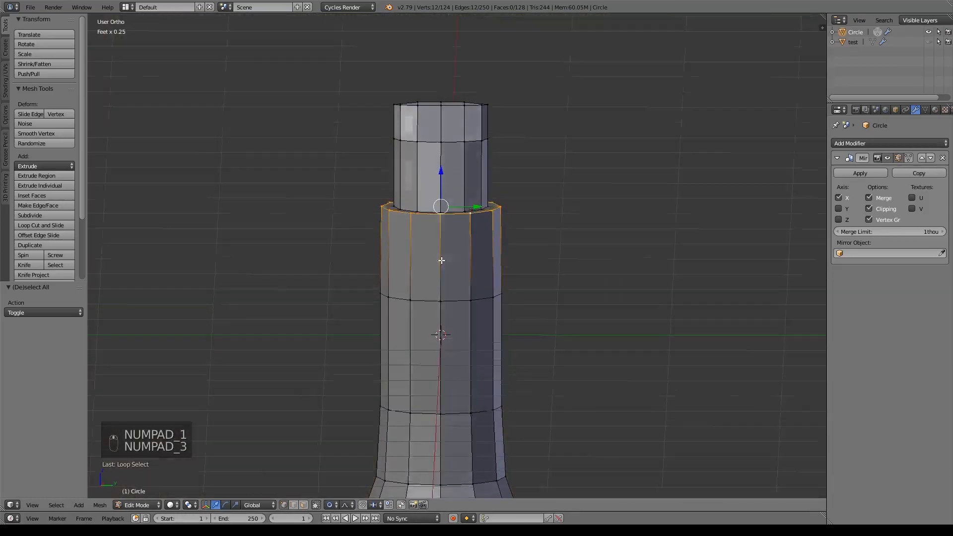
middle_click_drag(441, 260, 470, 361)
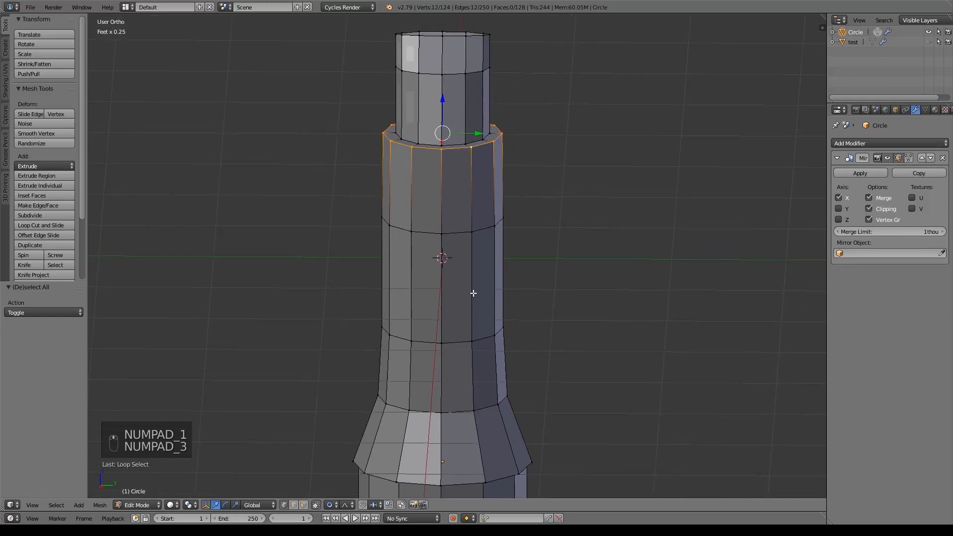
key("s")
key("y")
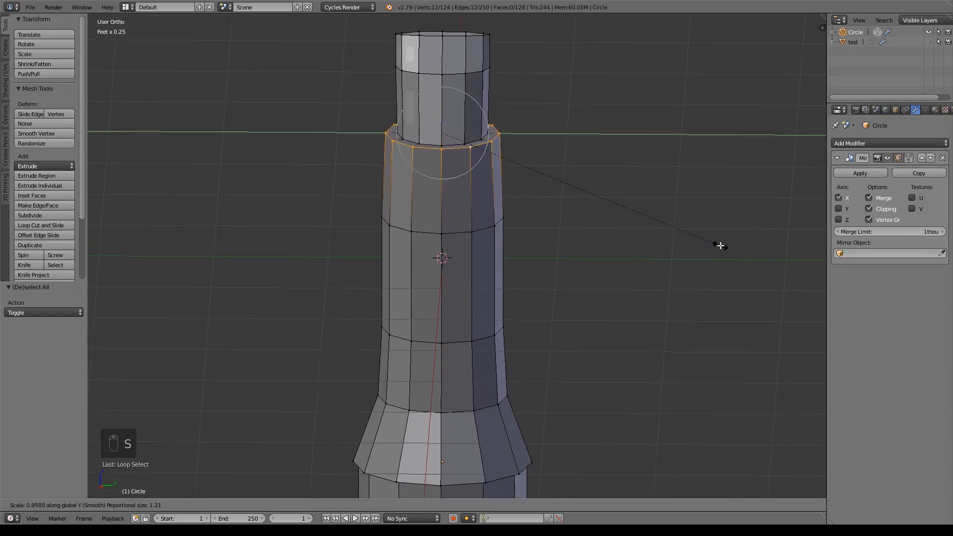
scroll(710, 259, "down", 10)
scroll(709, 260, "down", 6)
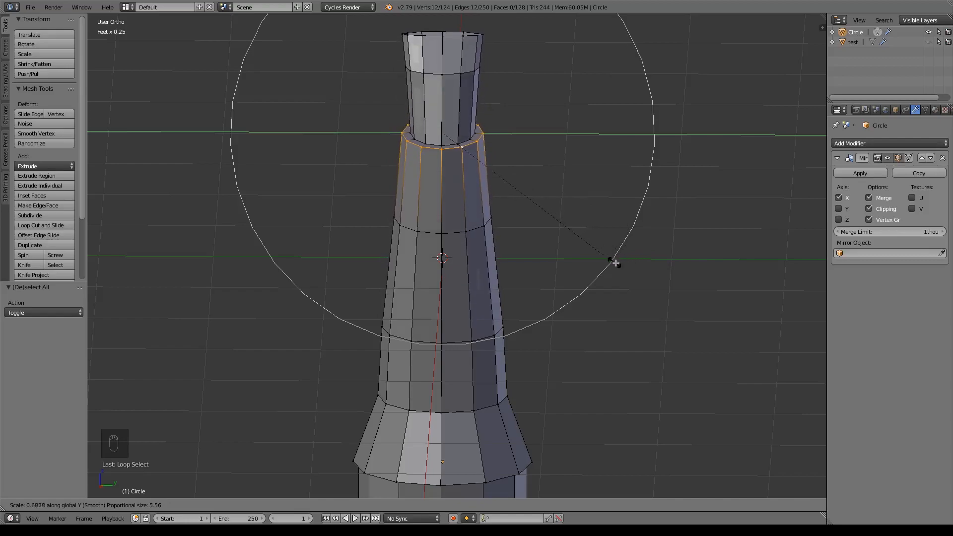
scroll(618, 263, "down", 4)
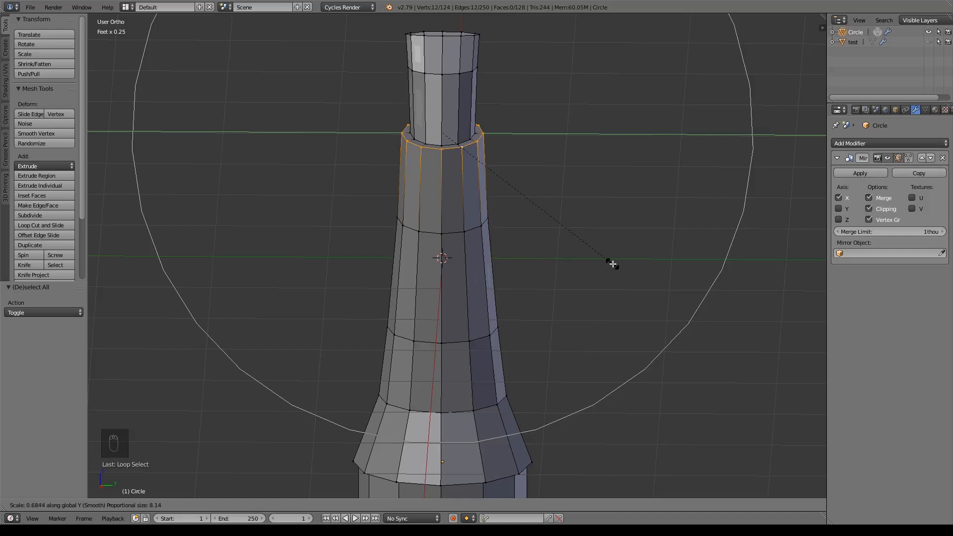
left_click(612, 264)
Scale the shoulder loop's two Y-end vertices along Y to about 0.9 with a proportional size of about 1.77
middle_click_drag(565, 349, 564, 245, "shift")
middle_click_drag(586, 177, 571, 316, "shift")
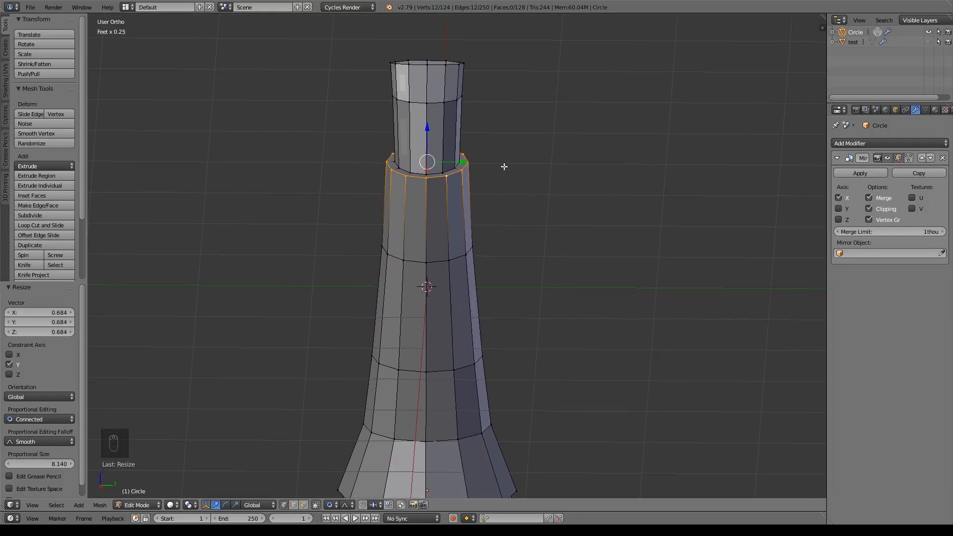
middle_click_drag(541, 144, 535, 162, "shift")
right_click(475, 175)
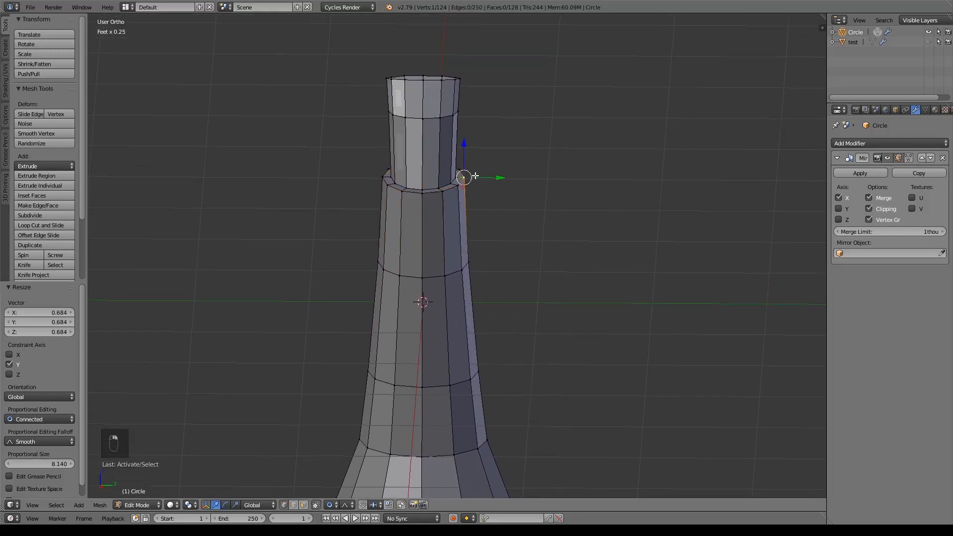
right_click(375, 176, "shift")
key("s")
key("y")
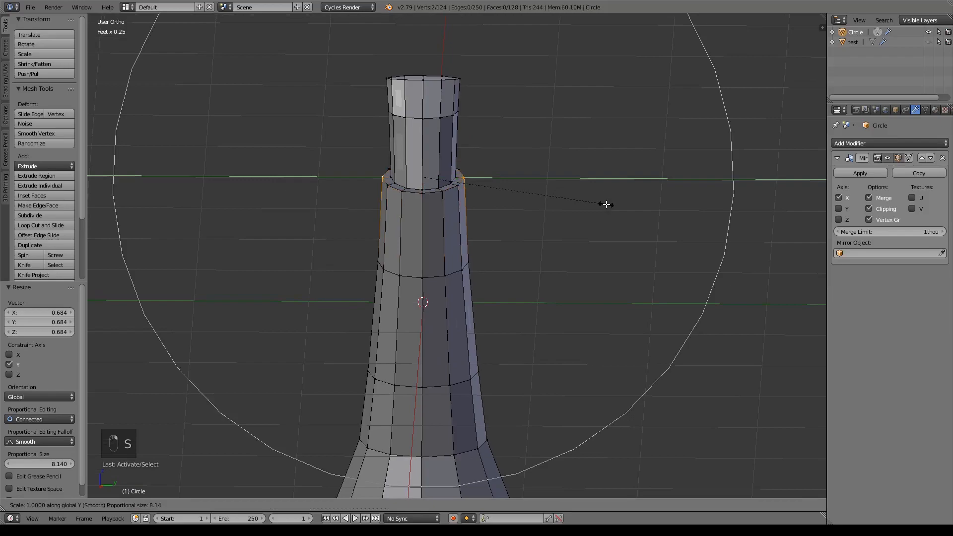
scroll(598, 204, "up", 15)
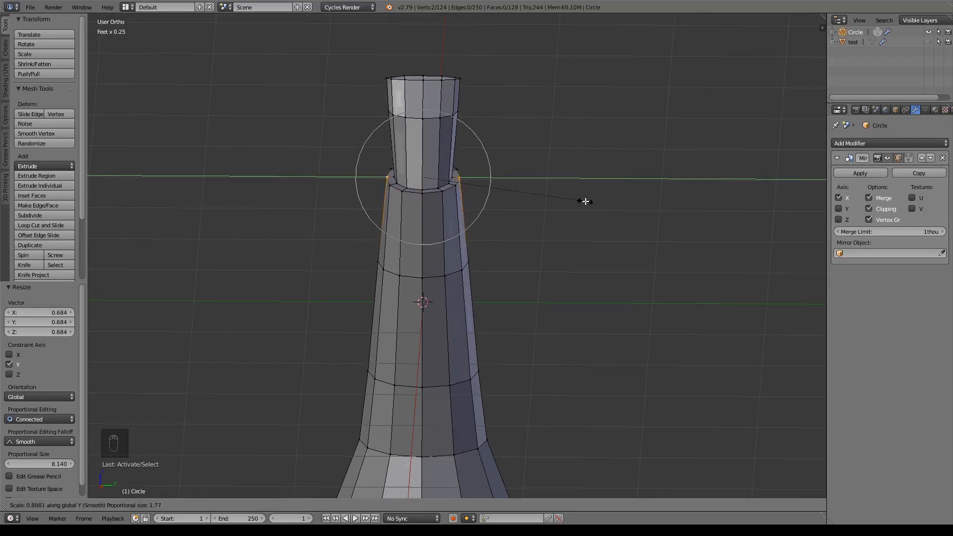
left_click(586, 202)
Disable proportional editing and shift a single vertex where the shoulders meet the hood by 31.4 thou along Y
middle_click_drag(545, 198, 549, 262, "shift")
scroll(548, 262, "up", 4)
left_click(331, 505)
left_click(330, 498)
right_click(454, 222)
left_click_drag(485, 224, 486, 241)
right_click(447, 240)
In front wireframe view, box-select the statue's negative-X half up to the centre line and delete its vertices
middle_click_drag(387, 293, 423, 260)
key("KP_1")
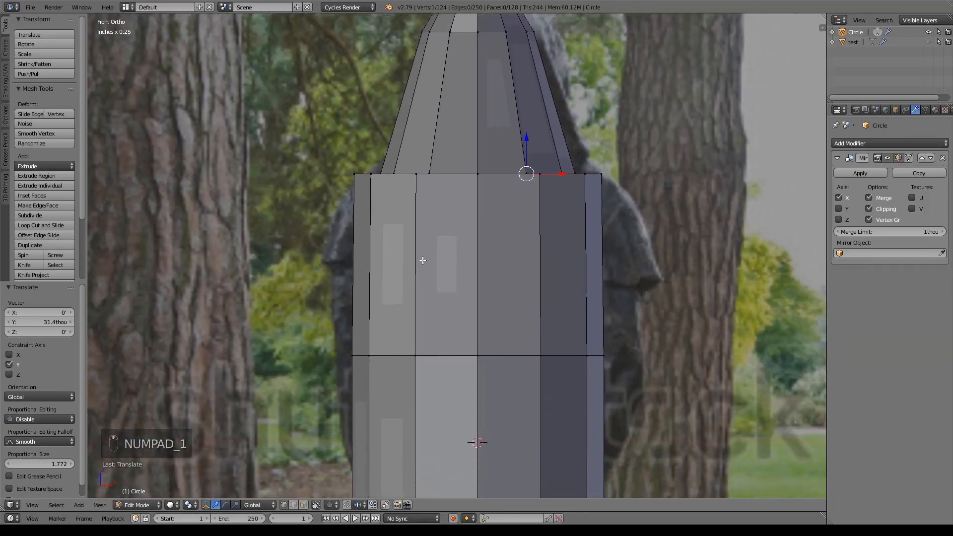
scroll(423, 260, "down", 4)
middle_click_drag(541, 389, 509, 237, "shift")
scroll(442, 258, "down", 2)
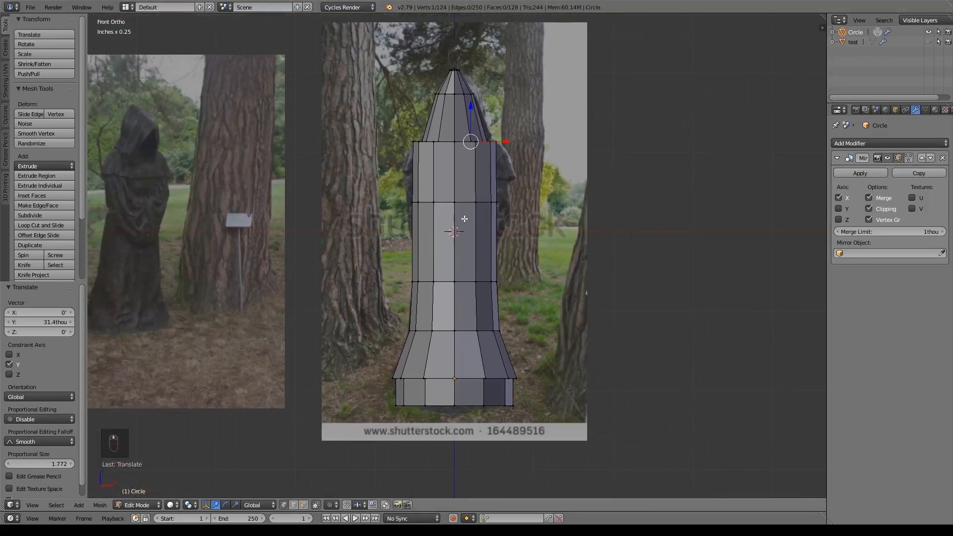
key("a")
key("z")
key("b")
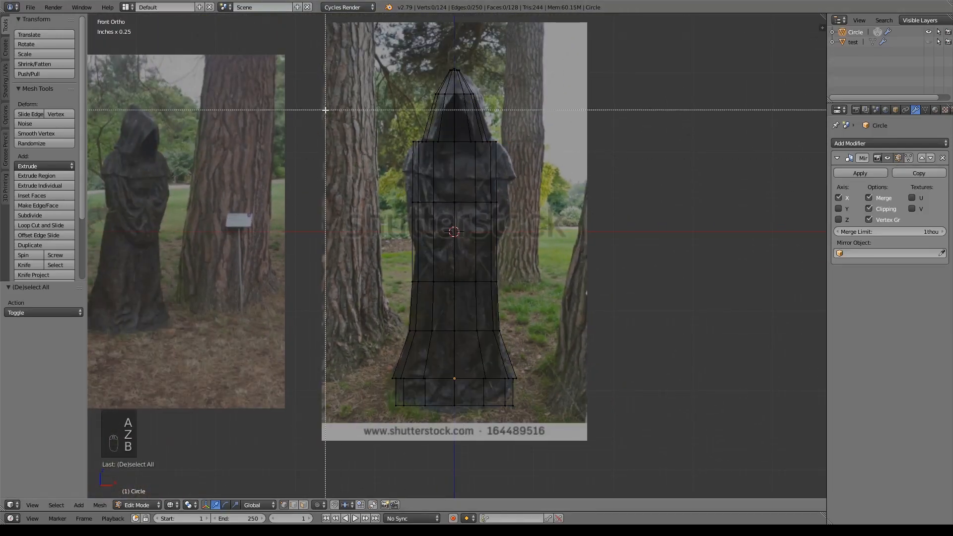
left_click_drag(360, 47, 453, 425)
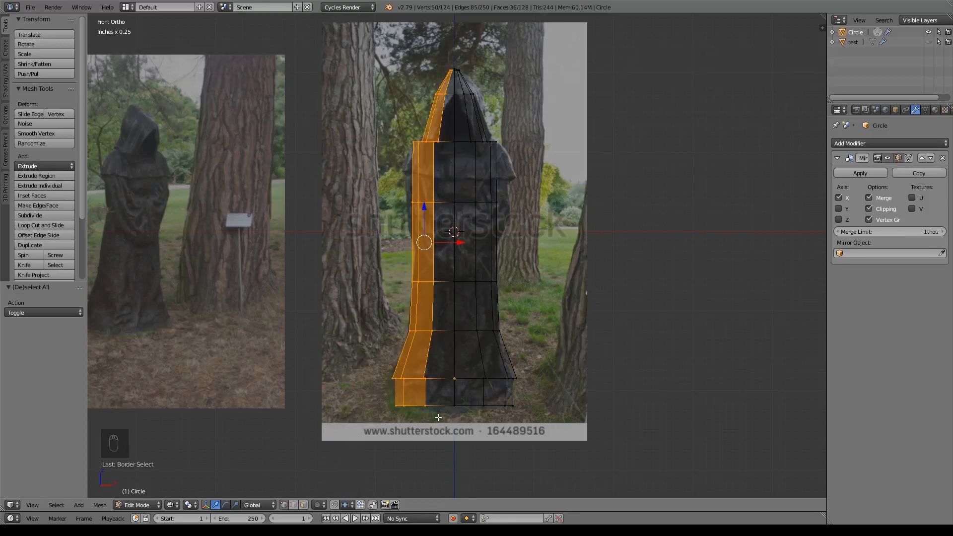
key("x")
key("v")
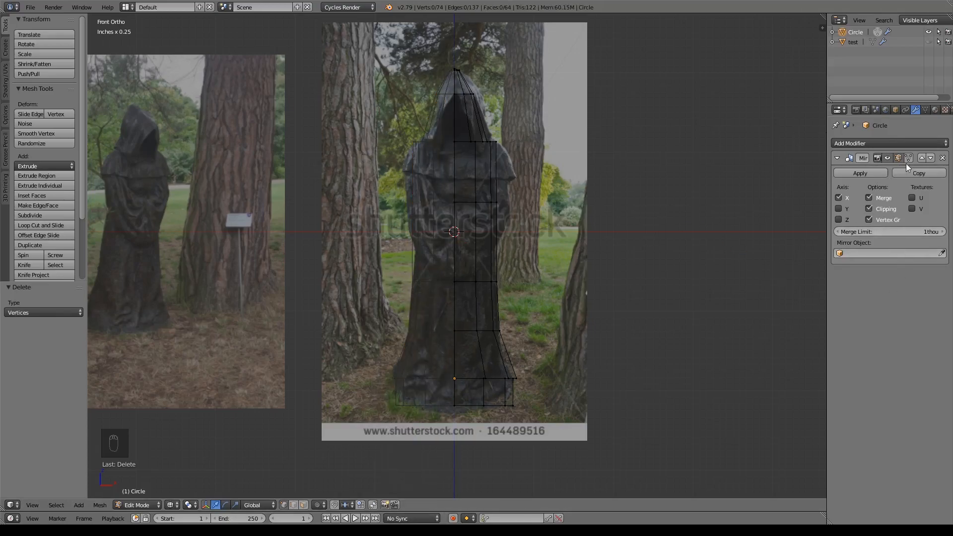
Remove the existing Mirror modifier, add a new Mirror modifier on X and return to solid shading
left_click(942, 157)
left_click(901, 143)
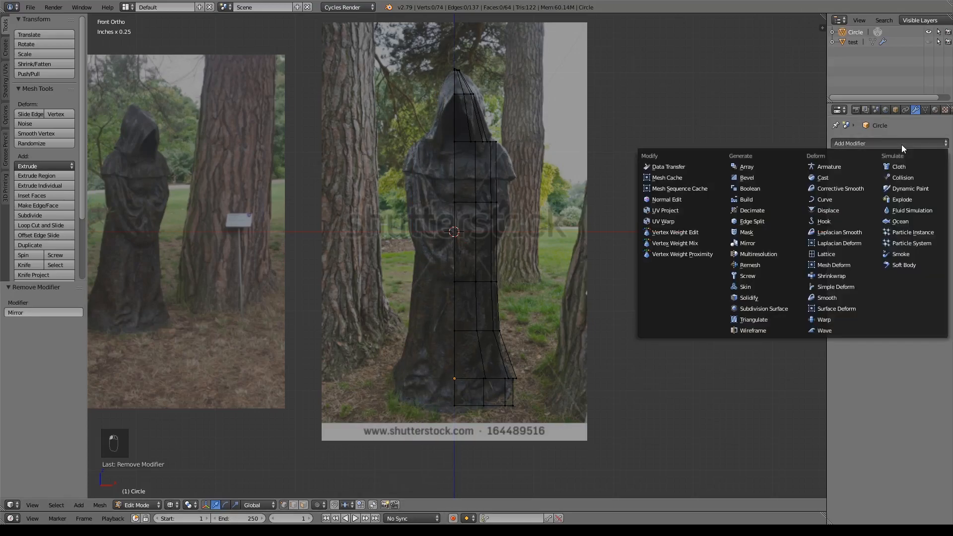
left_click(748, 243)
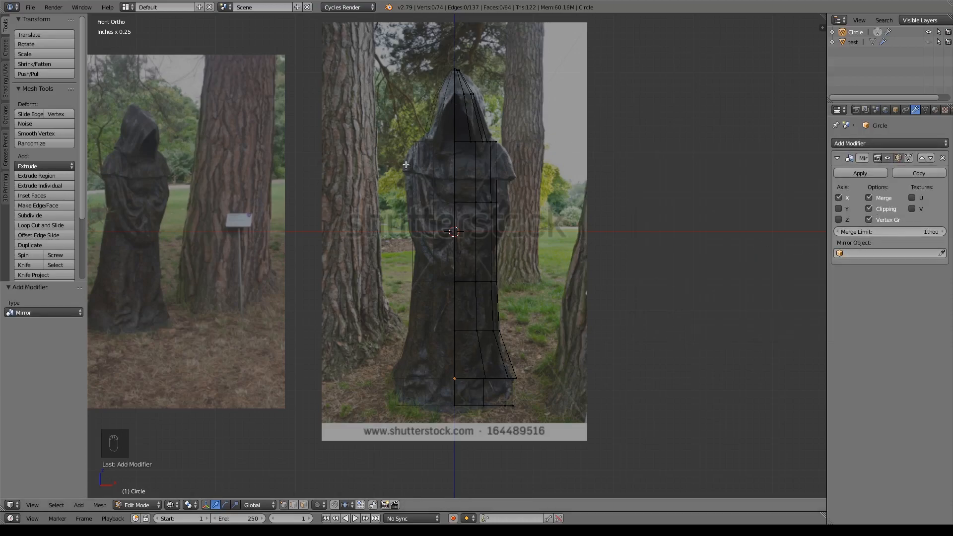
key("z")
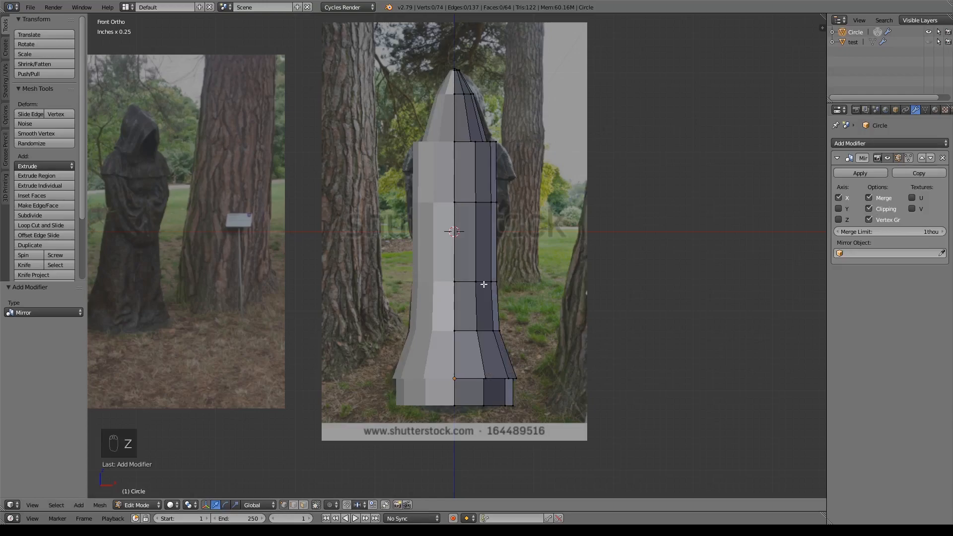
Select four adjoining faces around the mid-torso band and two side faces above them, then show them in front wireframe view over the reference
middle_click_drag(584, 216, 487, 210)
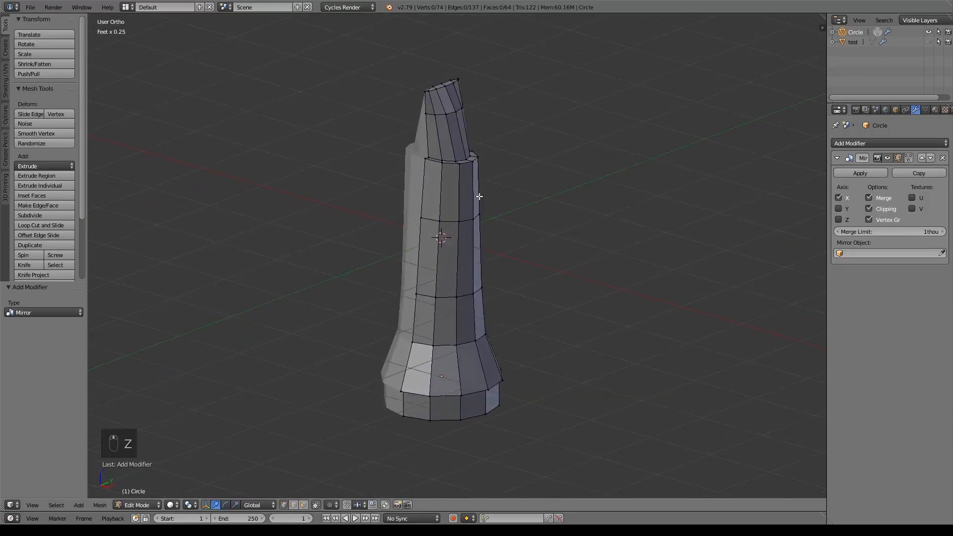
scroll(502, 346, "up", 5)
scroll(501, 346, "up", 1)
middle_click_drag(516, 257, 520, 293, "shift")
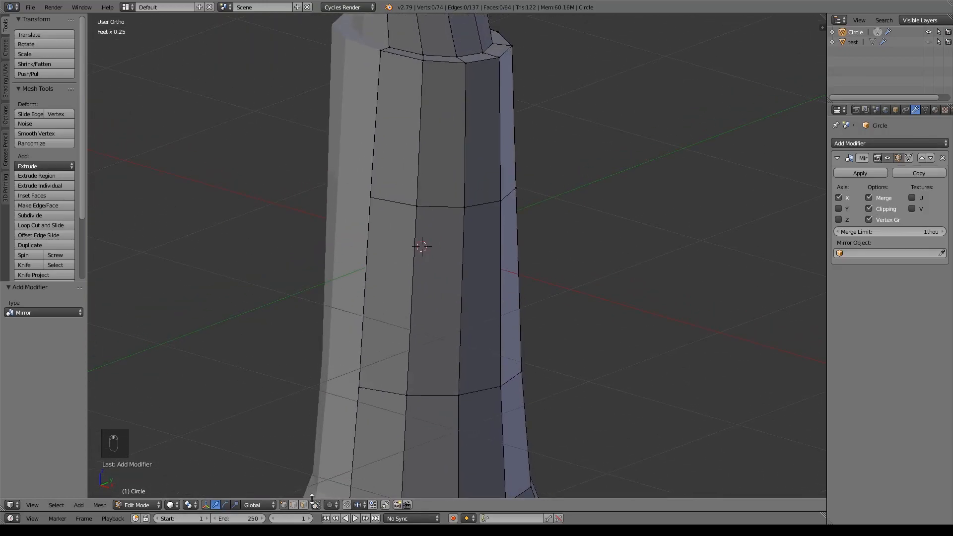
right_click(386, 317)
right_click(428, 314, "shift")
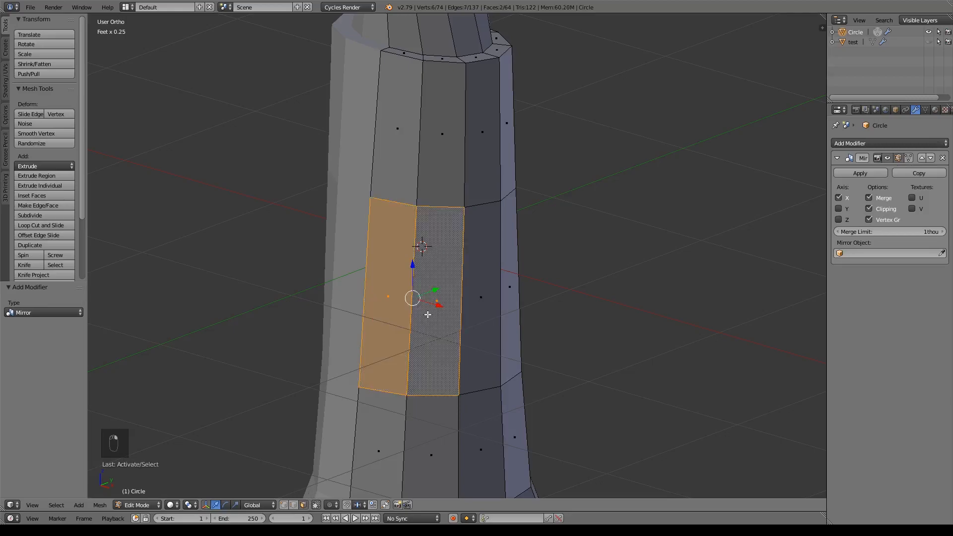
right_click(491, 299, "shift")
right_click(511, 278, "shift")
right_click(505, 151, "shift")
right_click(485, 178, "shift")
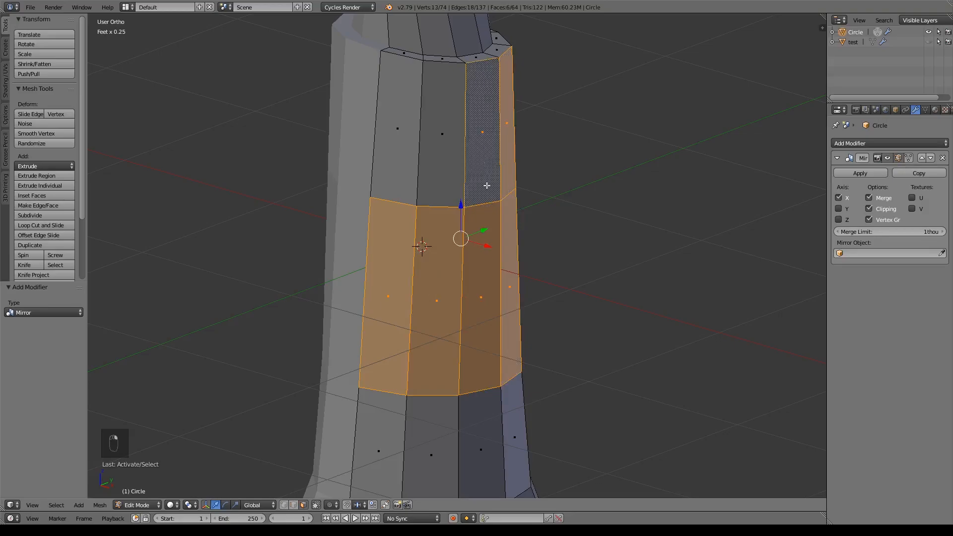
key("KP_1")
key("z")
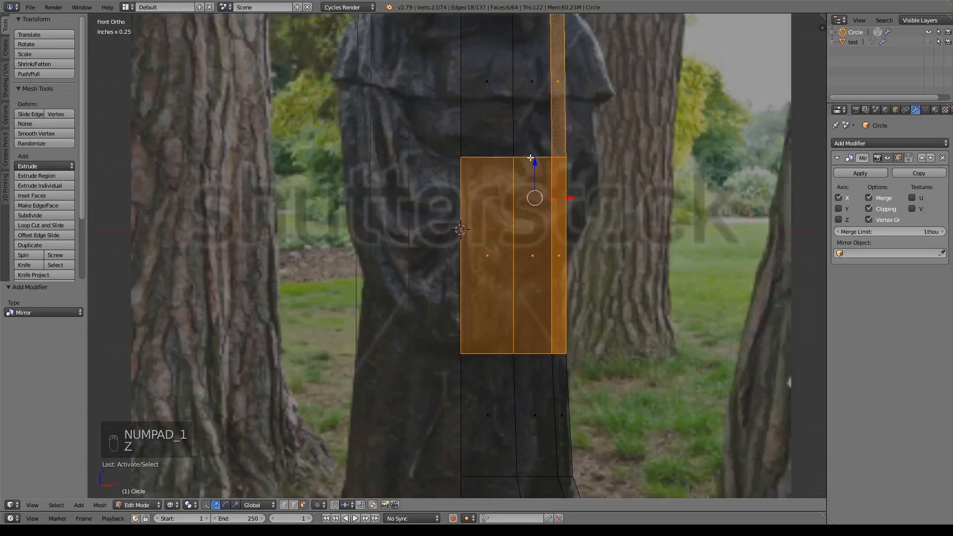
middle_click_drag(632, 128, 628, 195, "shift")
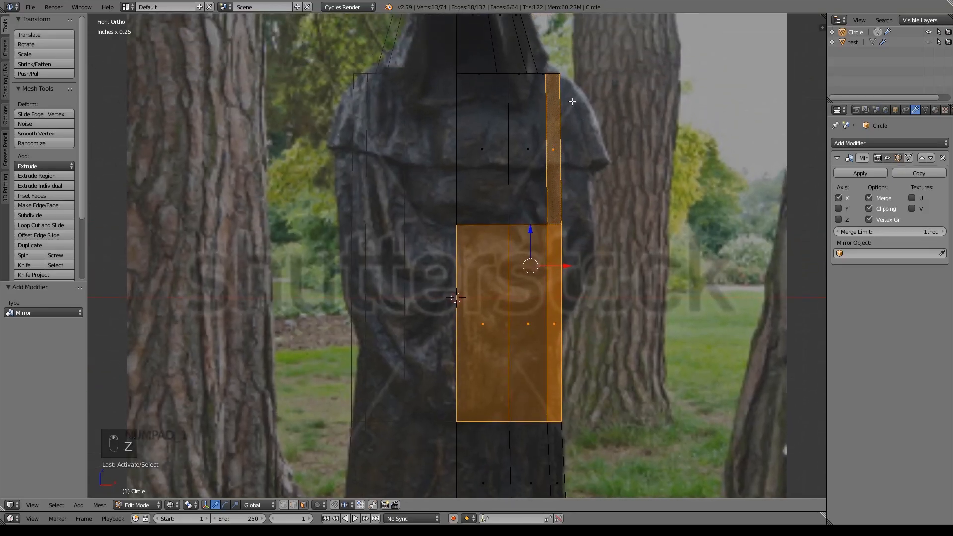
Extrude the six selected faces and offset the new arm band outward along X and by -188 thou along Y
key("KP_7")
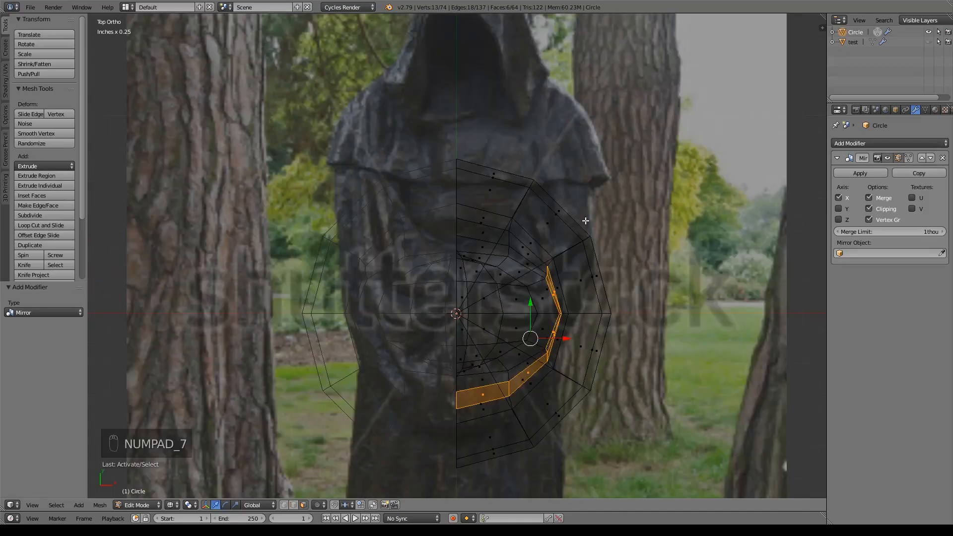
key("z")
key("e")
left_click_drag(566, 338, 581, 338)
left_click(553, 300)
left_click_drag(546, 299, 548, 312)
middle_click_drag(629, 352, 561, 269)
Select the arm band's two front faces and pull them forward about 287 thou along negative Y
right_click(361, 254)
right_click(422, 258, "shift")
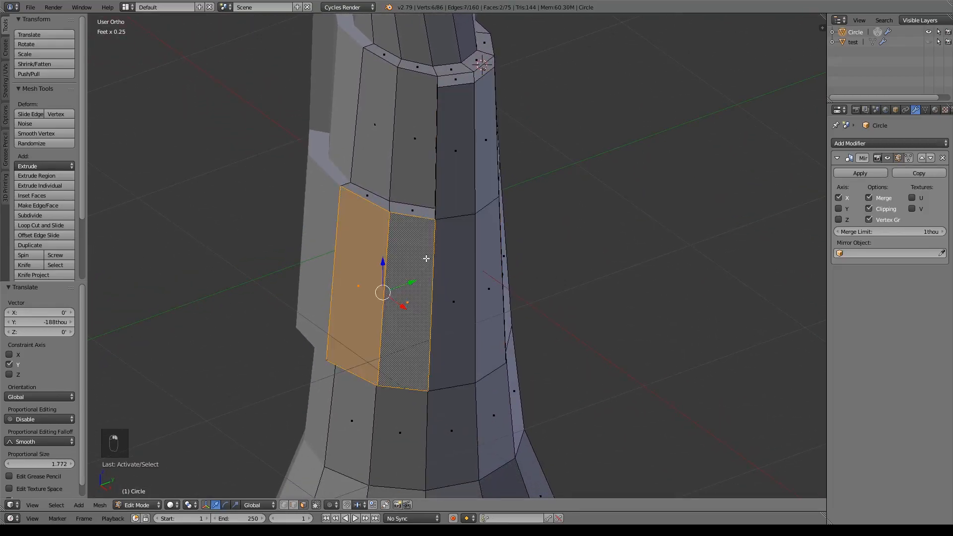
left_click_drag(415, 281, 403, 283)
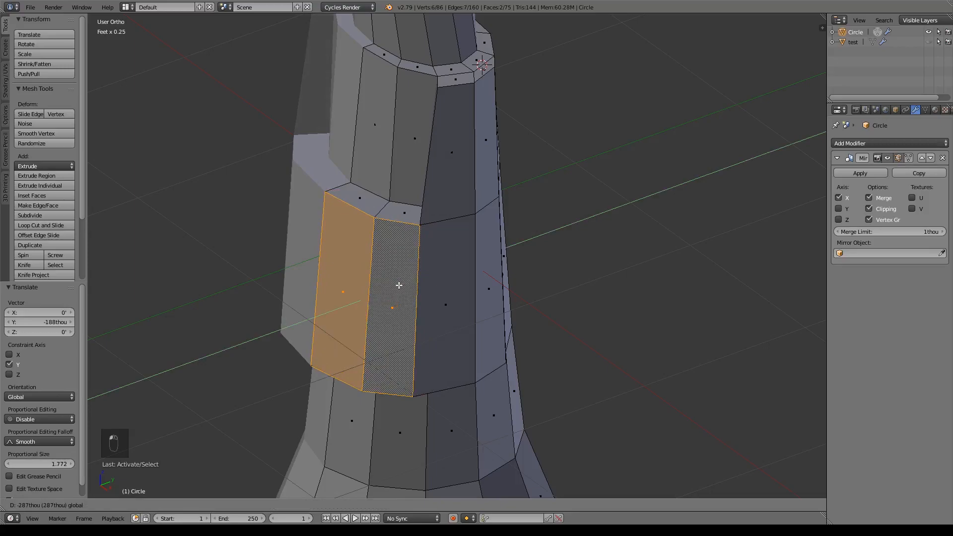
left_click(399, 283)
Select the two side faces above the arm band and move them 213 thou outward along X
right_click(493, 161)
right_click(474, 196, "shift")
left_click_drag(488, 161, 493, 173)
middle_click_drag(551, 234, 563, 230)
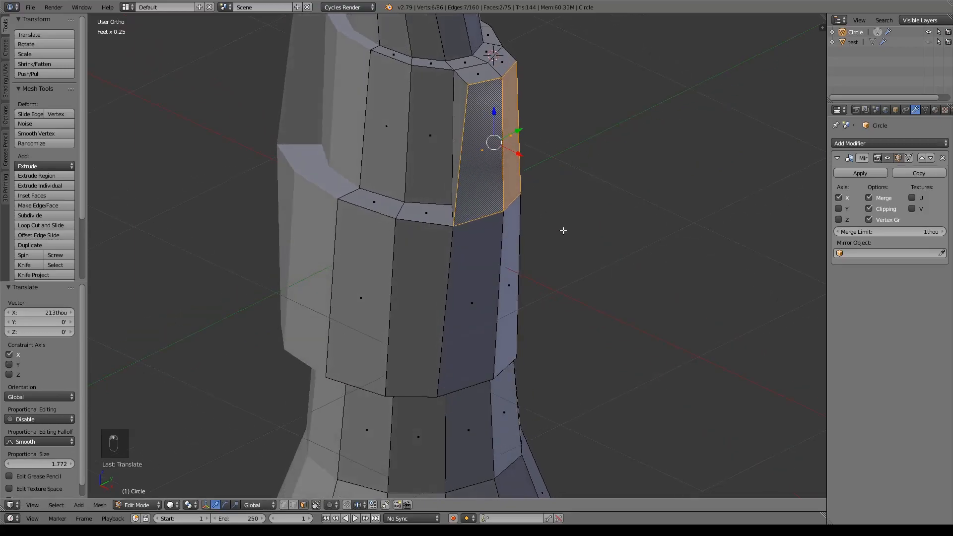
In front wireframe view, box-select the outer shoulder's upper vertices and lower them by 226 thou along Z
key("KP_1")
middle_click_drag(551, 122, 500, 283, "shift")
key("z")
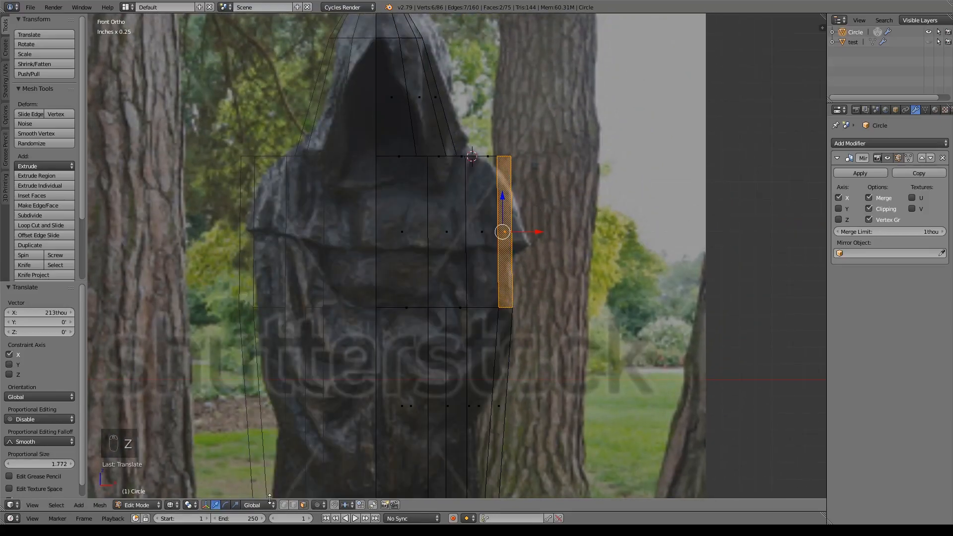
middle_click_drag(520, 225, 495, 259, "shift")
key("a")
key("b")
left_click_drag(459, 177, 499, 200)
left_click_drag(480, 161, 481, 174)
Box-select the three inner shoulder-top vertices and move them 97.8 thou along X and -37.6 thou along Z
right_click(451, 190)
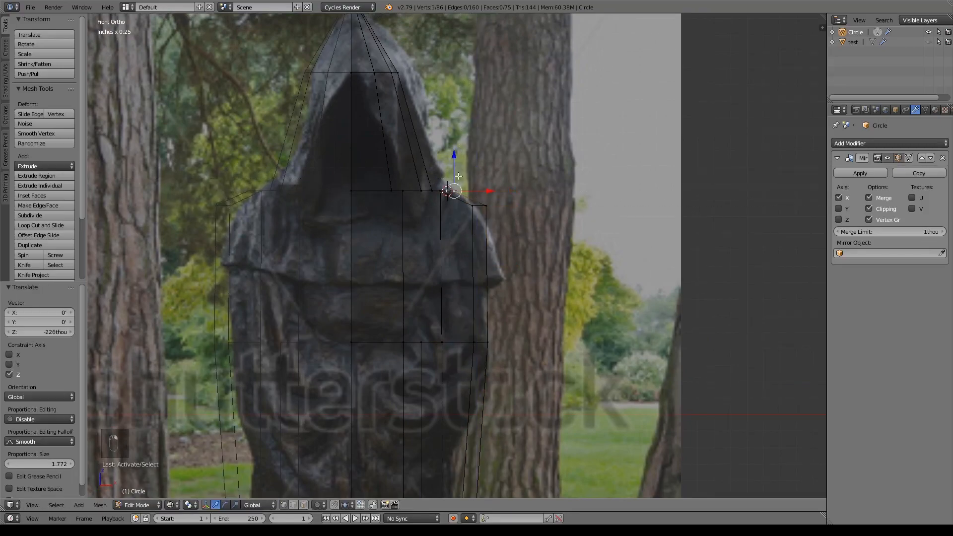
key("a")
key("b")
left_click_drag(440, 185, 467, 202)
key("g")
left_click(478, 196)
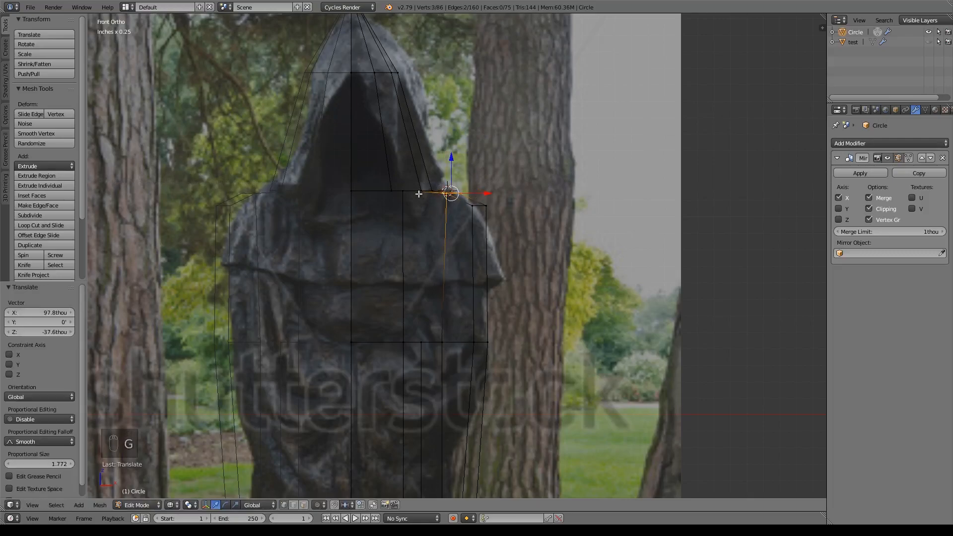
In right view, move the rearmost side vertex pair on the arm band's lower edge -278 thou along Y and 1.88 inches along Z
middle_click_drag(456, 278, 453, 227, "shift")
key("z")
key("z")
mouse_move(522, 312)
middle_mouse_down("shift")
mouse_move(515, 228)
mouse_move(528, 194)
middle_mouse_up("shift")
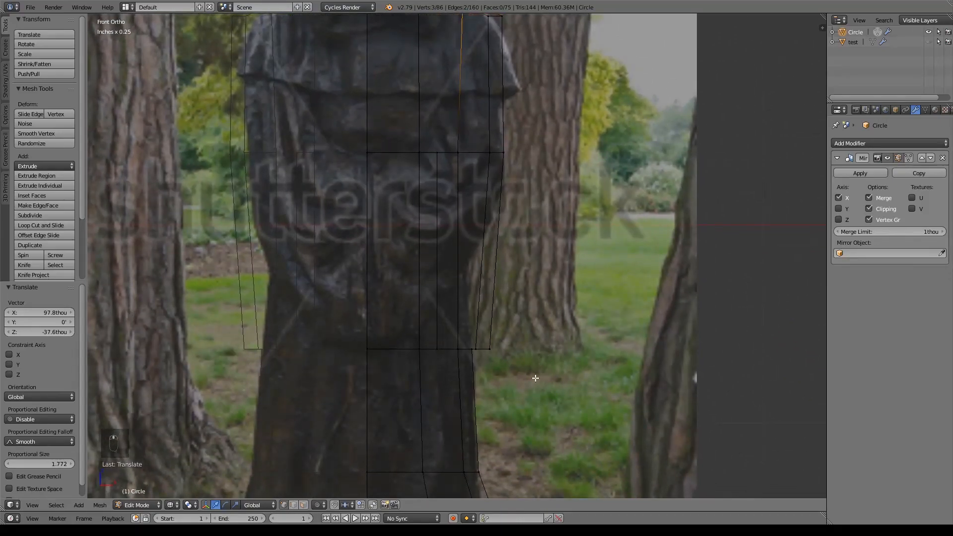
key("KP_3")
key("z")
scroll(517, 378, "up", 1)
right_click(470, 320)
right_click(454, 319, "shift")
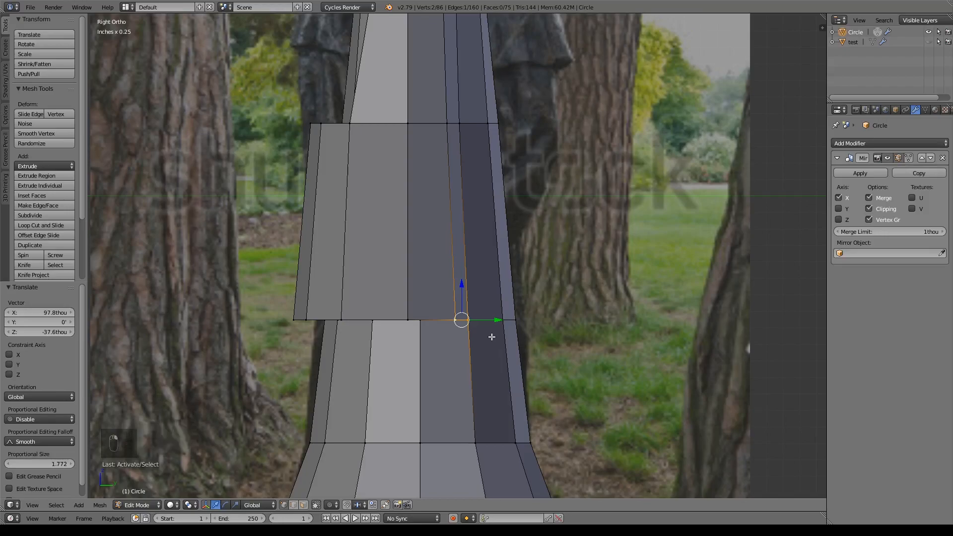
key("z")
key("g")
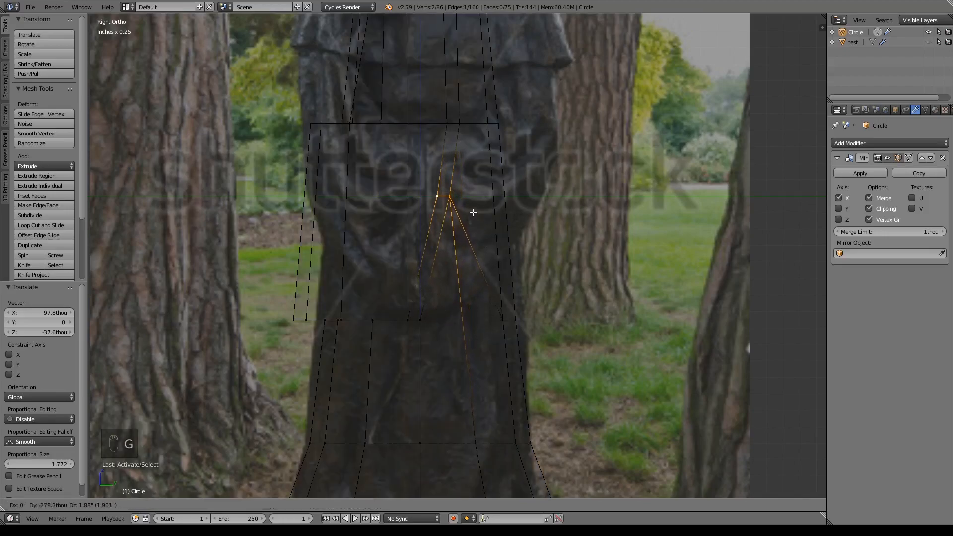
left_click(474, 216)
Move the adjoining lower-edge vertex pair towards the front by -286 thou along Y and 1.04 inches along Z
right_click(414, 320)
key("g")
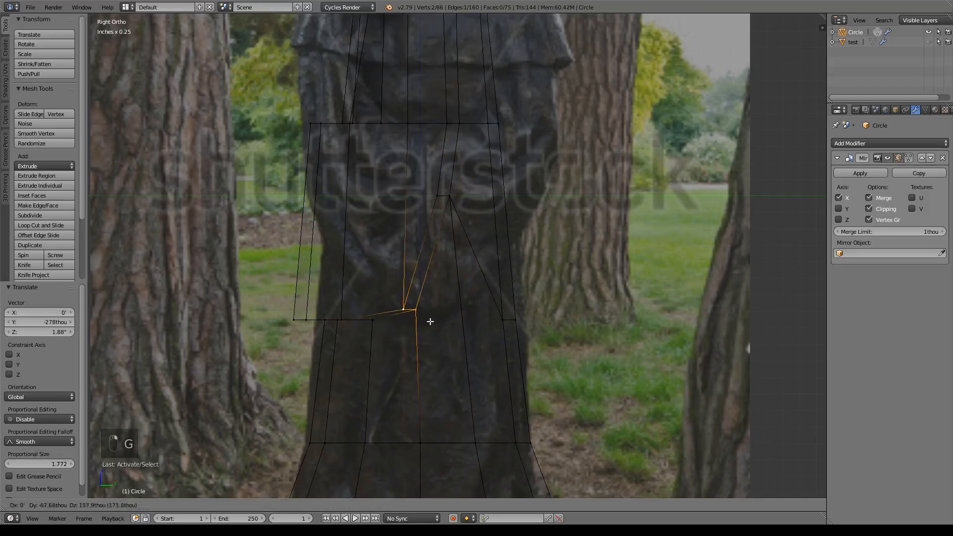
left_click(416, 265)
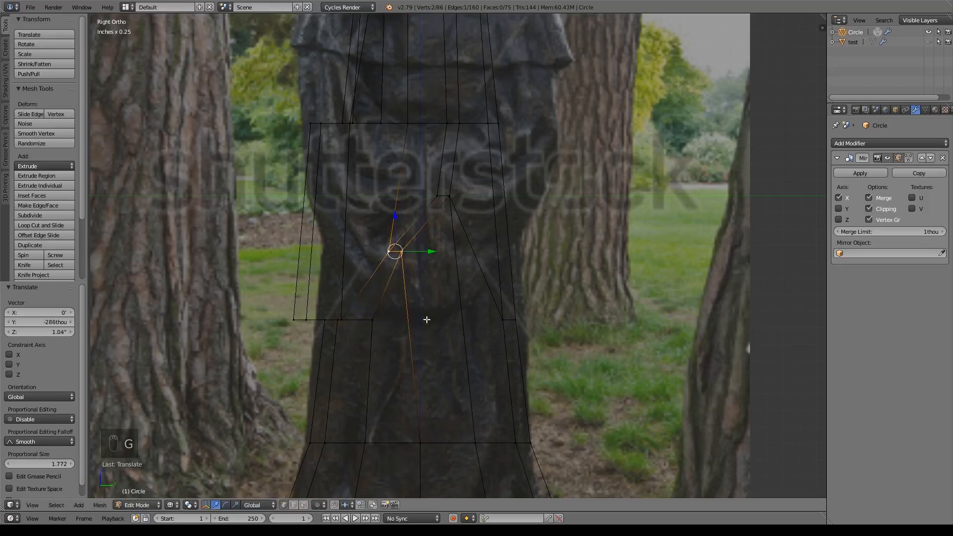
Raise the next lower-edge vertex pair 376 thou along Z, and in front view shift it -67.7 thou in X and 526 thou in Z
right_click(373, 319)
right_click(341, 319, "shift")
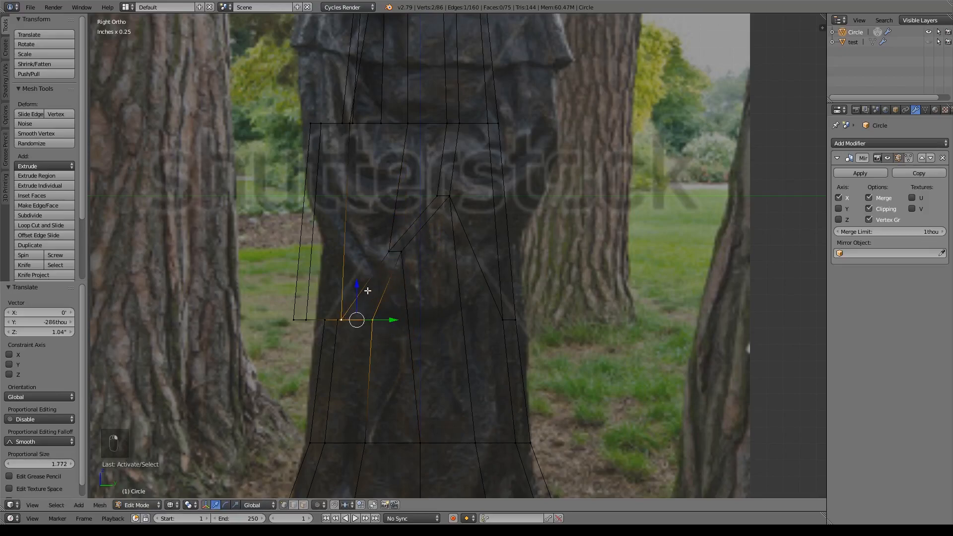
key("g")
key("z")
left_click(362, 262)
key("KP_1")
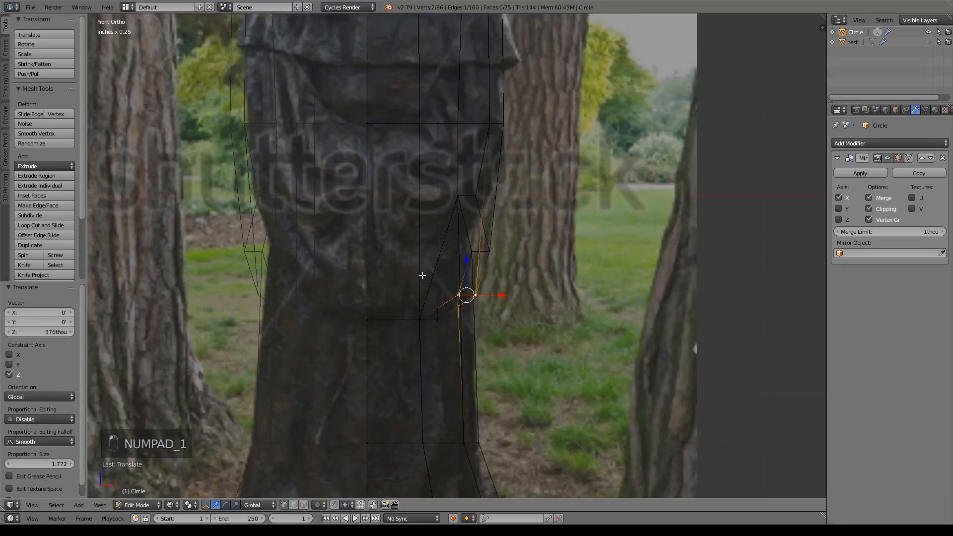
key("g")
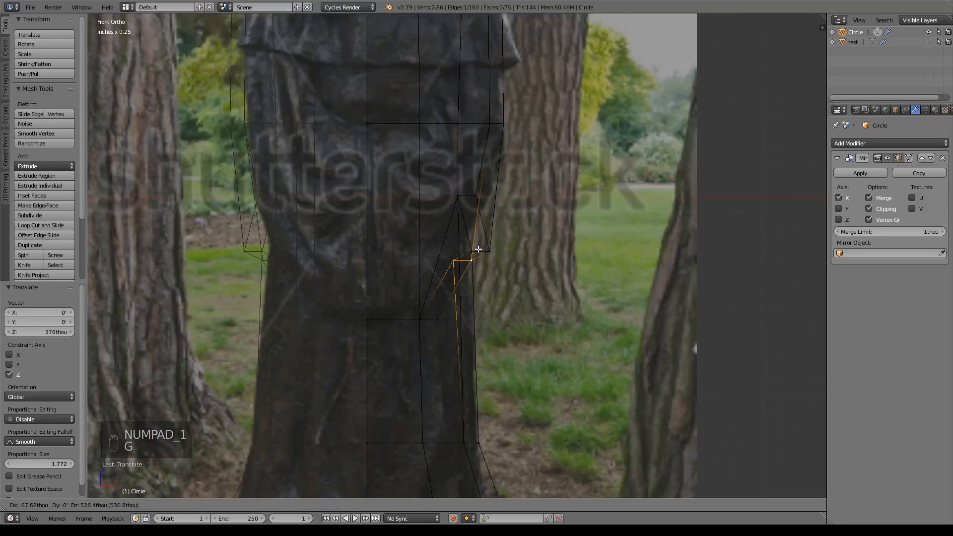
left_click(464, 263)
Raise the lower-edge vertex pair nearest the front centre by 451 thou along Z and check the whole statue in solid shading
right_click(437, 316)
right_click(419, 318, "shift")
left_click_drag(427, 288, 426, 258)
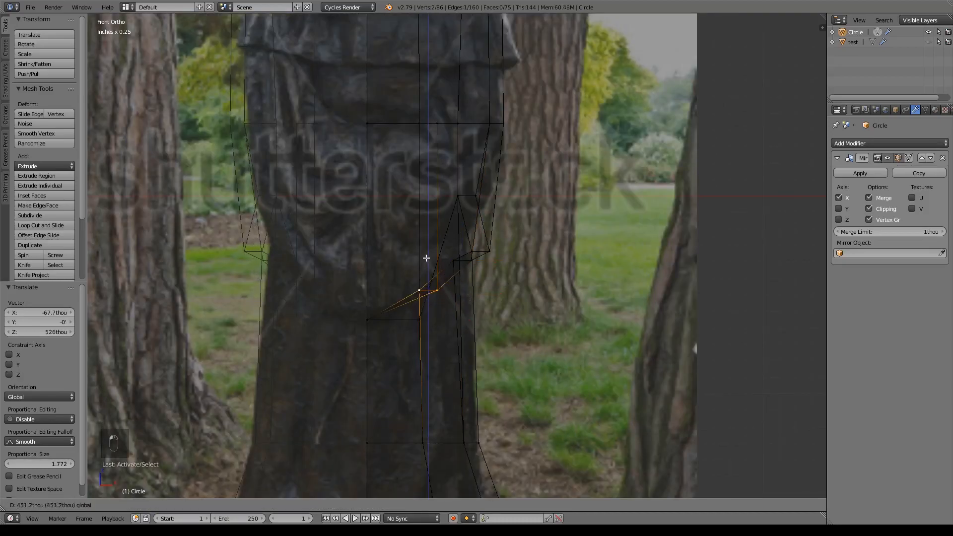
key("z")
mouse_move(485, 334)
middle_mouse_down()
mouse_move(407, 355)
mouse_move(473, 353)
mouse_move(416, 353)
middle_mouse_up()
scroll(471, 347, "down", 4)
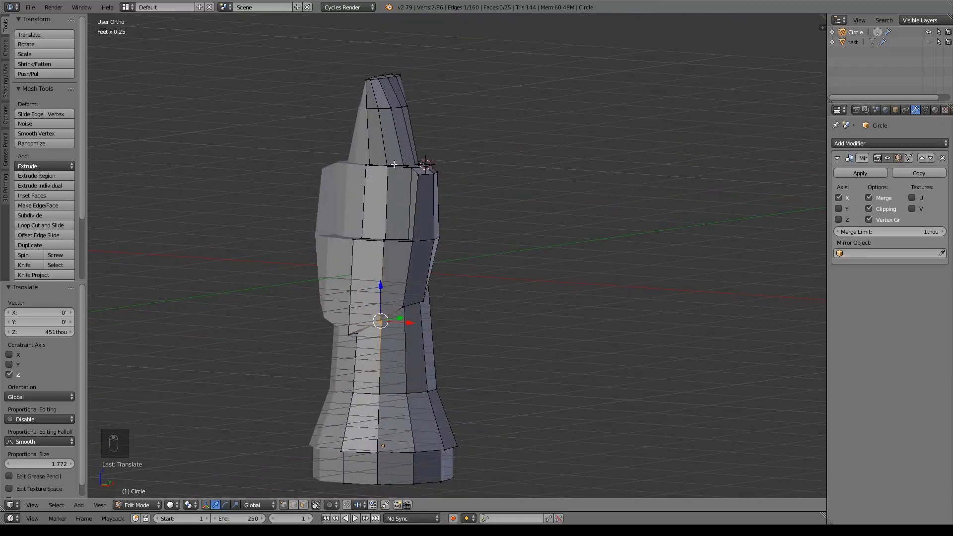
Save the statue file
middle_click_drag(394, 164, 403, 204, "shift")
key("ctrl+s")
left_click(403, 203)
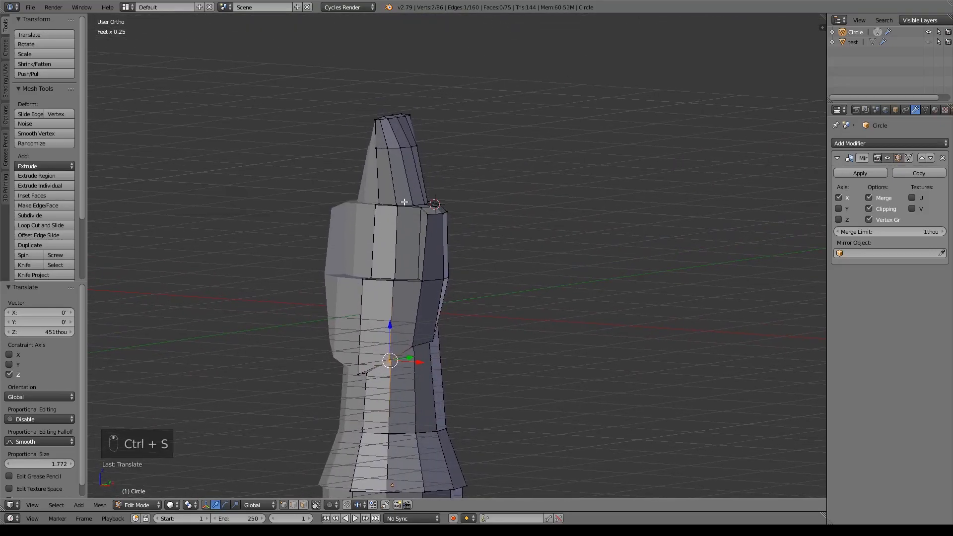
In front wireframe view, lower the neckline's front centre vertex along Z to the hood opening's base in the reference
scroll(422, 249, "up", 3)
key("KP_1")
scroll(446, 210, "up", 2)
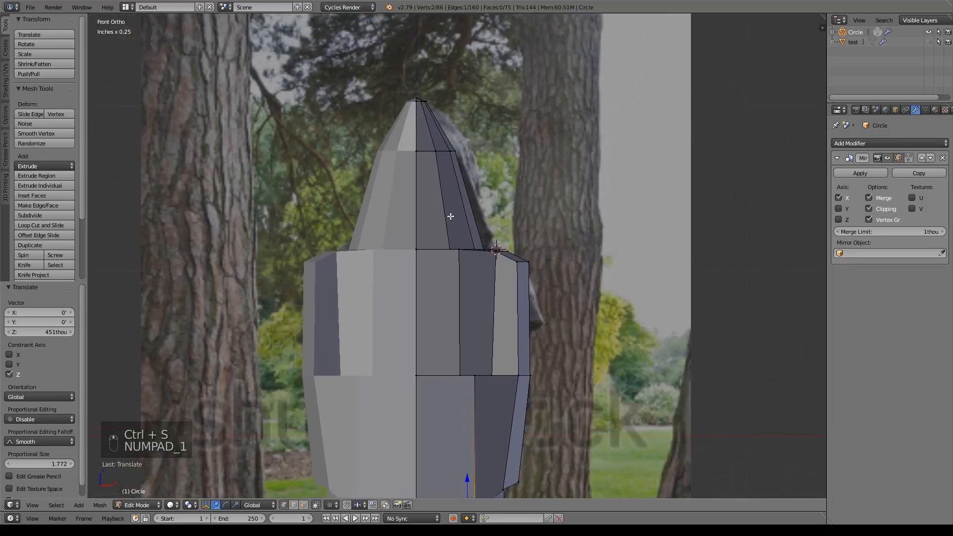
key("z")
scroll(440, 212, "up", 3)
middle_click_drag(457, 140, 488, 210, "shift")
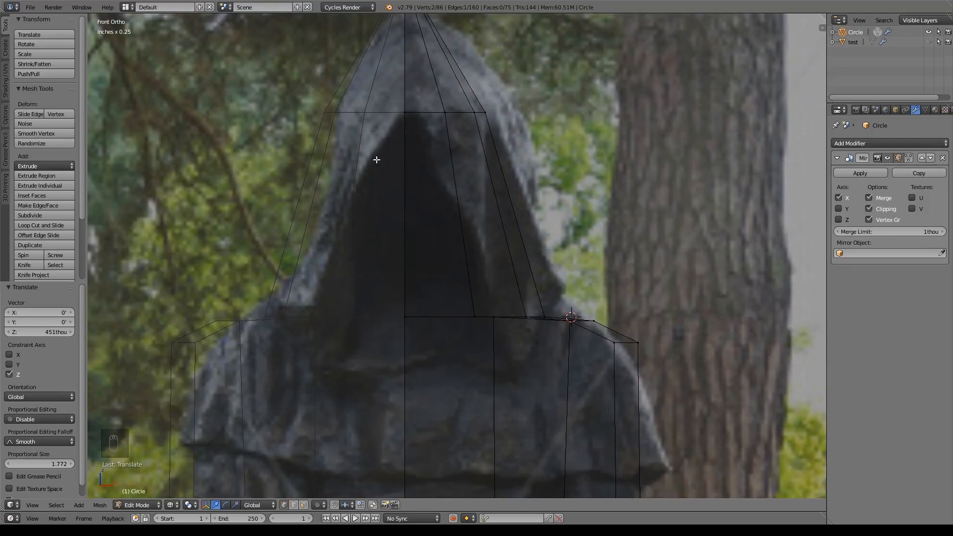
middle_click_drag(531, 316, 525, 288, "shift")
right_click(405, 290)
key("g")
key("z")
left_click(403, 287)
right_click(403, 286)
left_click_drag(402, 249, 421, 280)
right_click(492, 290)
key("g")
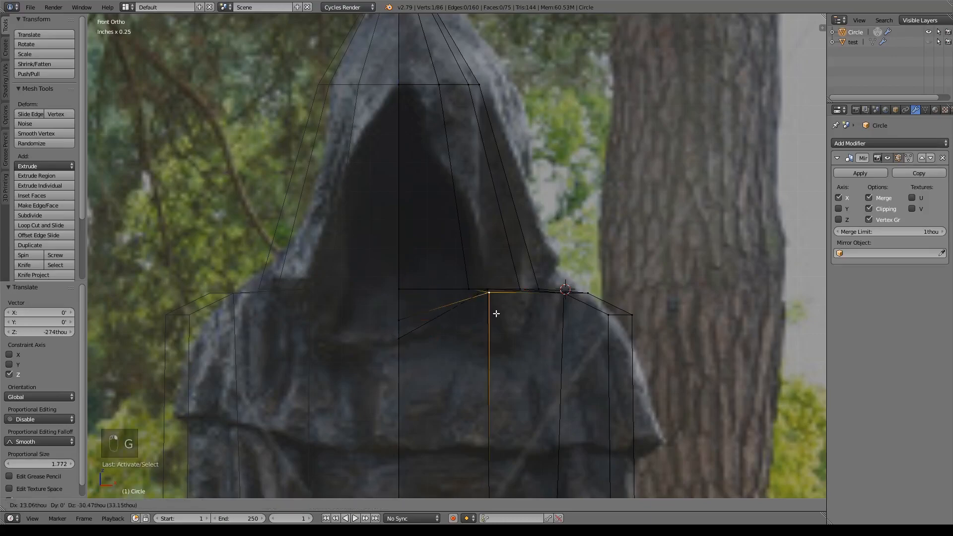
left_click(511, 360)
right_click(474, 288)
key("g")
left_click(502, 286)
right_click(490, 289)
key("g")
left_click(502, 329)
middle_click_drag(504, 329, 530, 309)
key("ctrl+z")
key("ctrl+z")
key("ctrl+z")
key("ctrl+z")
key("ctrl+z")
key("ctrl+z")
middle_click_drag(478, 322, 421, 314)
key("KP_1")
key("KP_3")
key("ctrl+z")
key("ctrl+z")
key("ctrl+z")
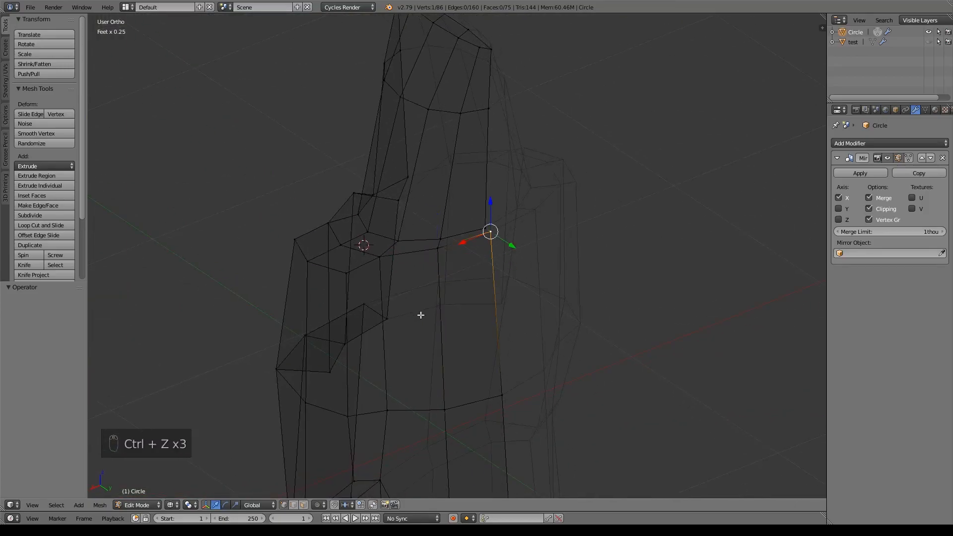
In right view, box-select the back part of the hood and shoulder top, hide it, and return to front view
key("KP_3")
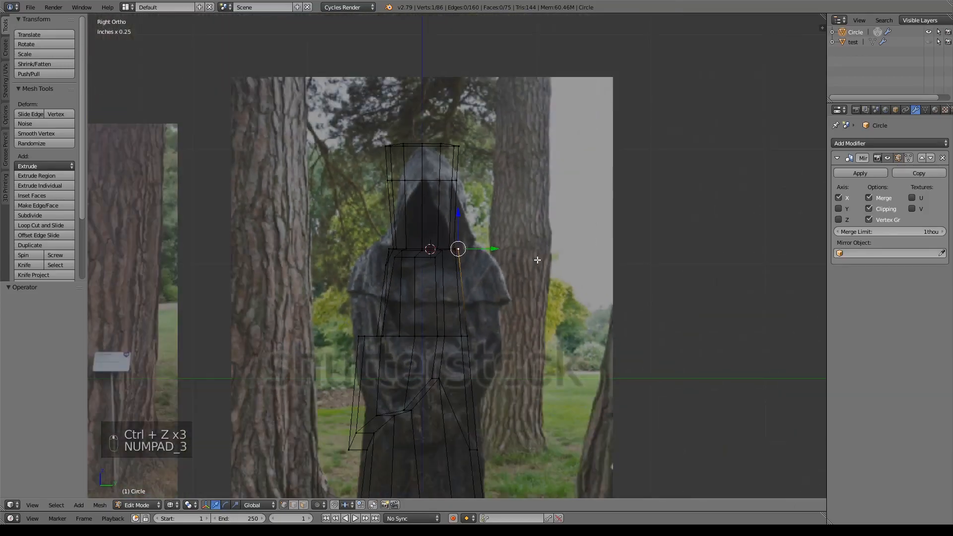
key("a")
key("a")
key("b")
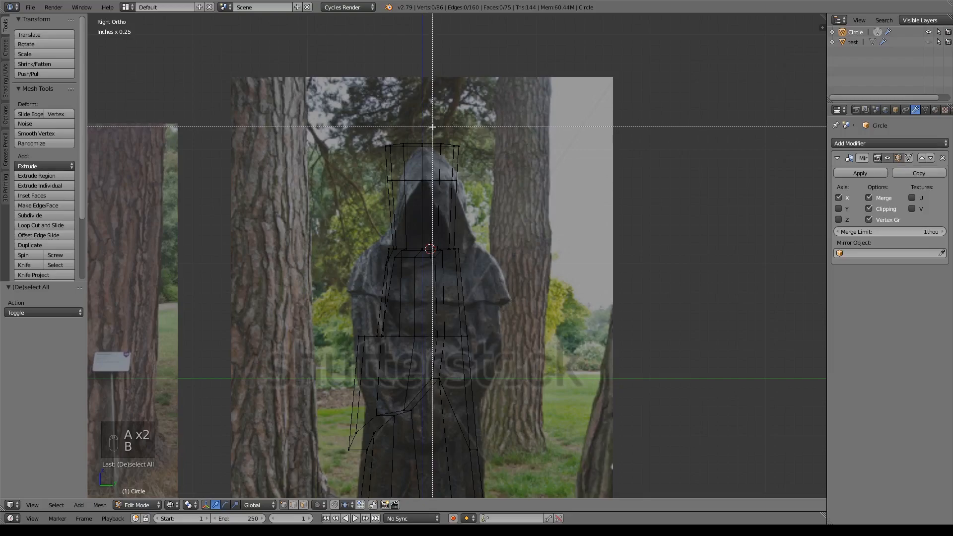
left_click_drag(436, 131, 583, 297)
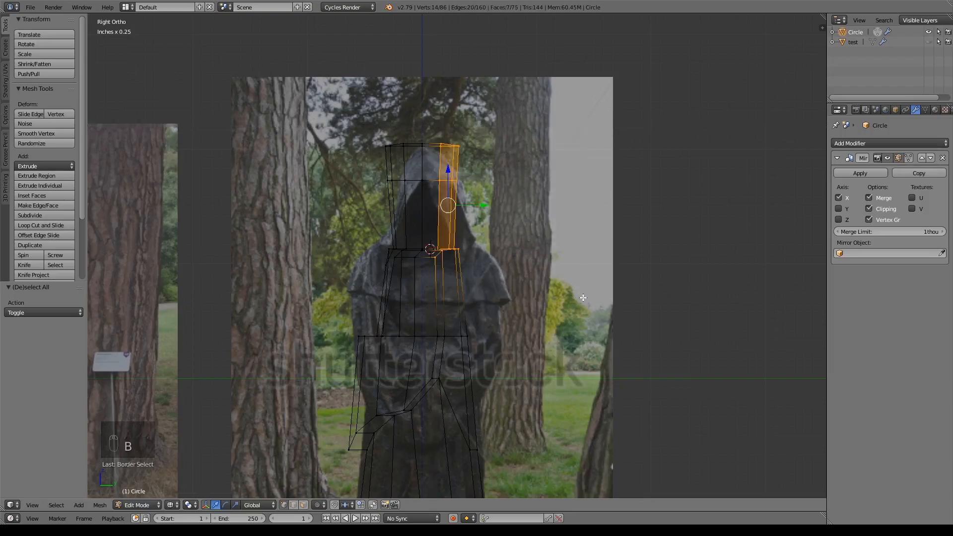
key("h")
key("KP_1")
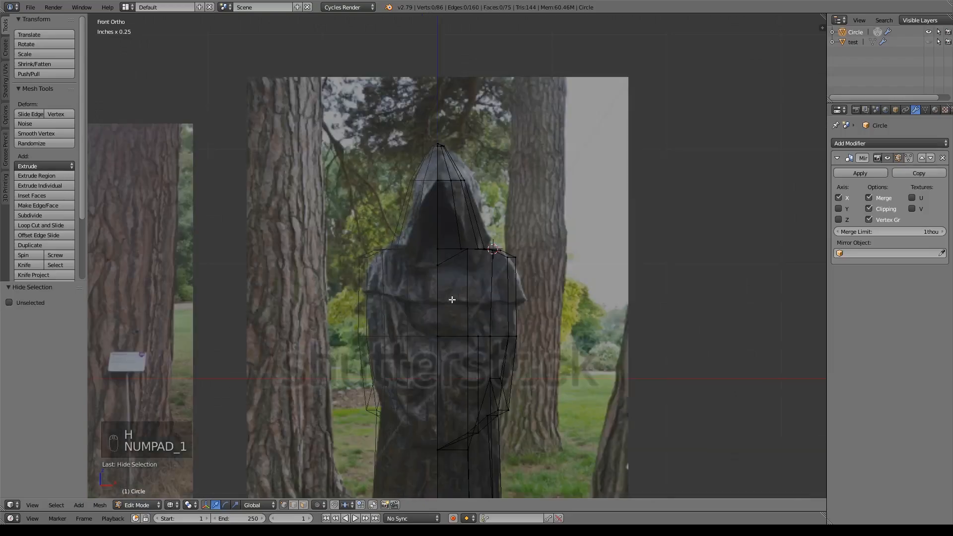
Move the front chest vertex beside the neckline's centre about 118 thou along X and -490 thou along Z
scroll(453, 277, "up", 6)
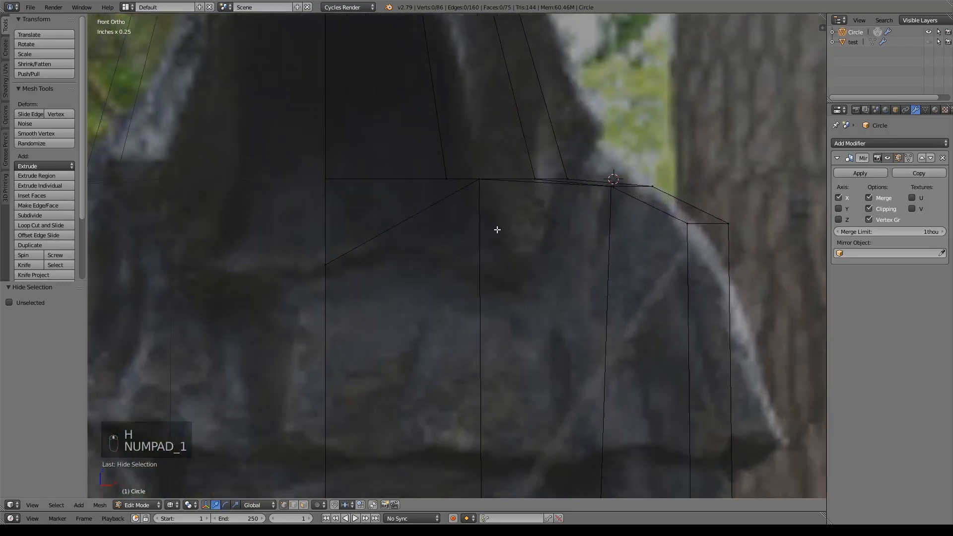
right_click(482, 181)
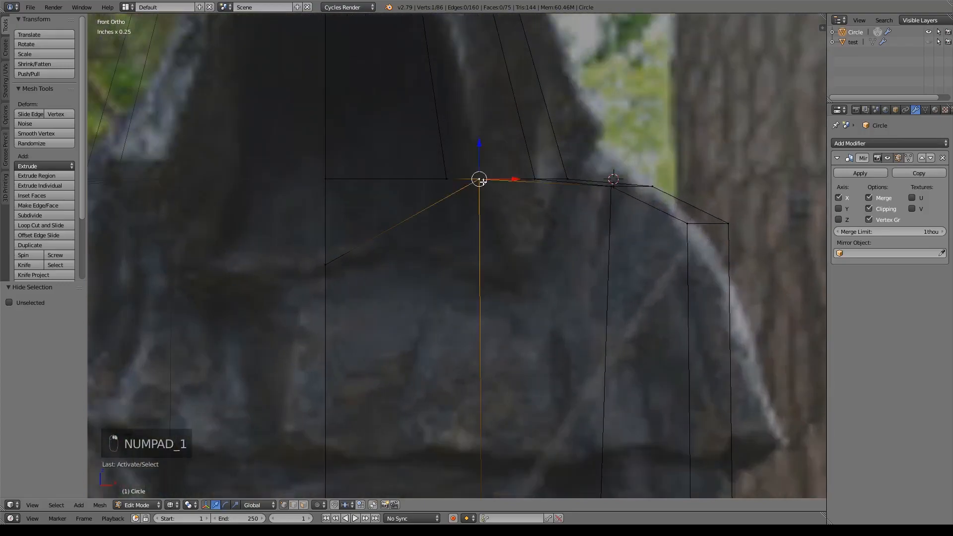
key("g")
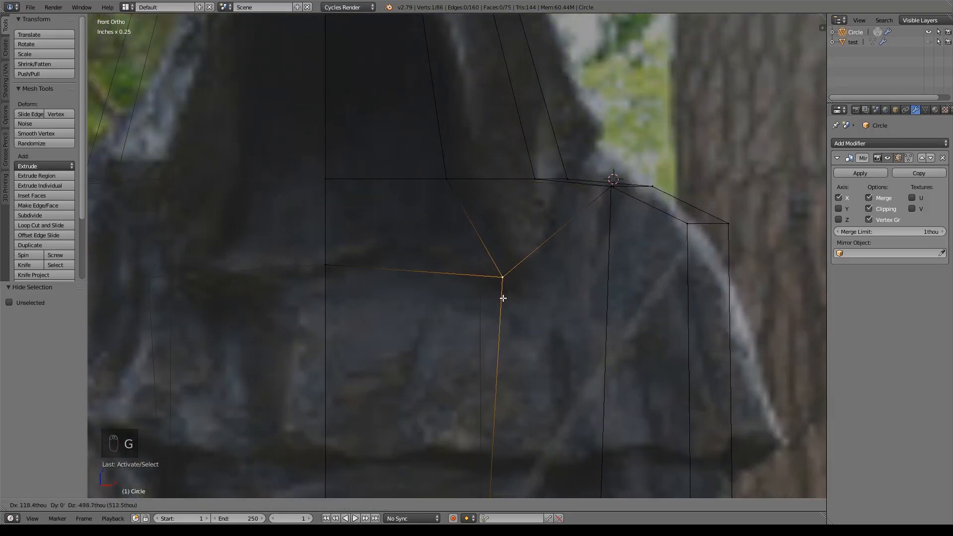
left_click(504, 298)
Shift the hood's three lower side vertices outward to the reference outline, moving the outermost 80.6 thou in X and 68 thou in Z
right_click(437, 179)
key("g")
left_click(531, 192)
right_click(536, 179)
key("g")
left_click(557, 195)
right_click(567, 179)
key("g")
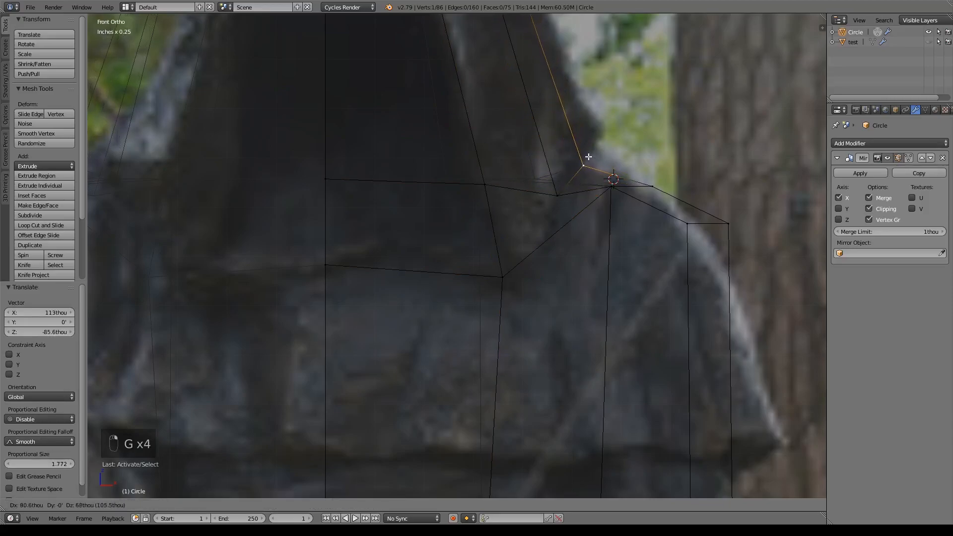
left_click(589, 159)
Reposition the three hood vertices at brow level to fit the reference, moving the outermost 73 thou in X and -5.04 thou in Z
mouse_move(515, 232)
middle_mouse_down()
mouse_move(475, 207)
mouse_move(459, 243)
mouse_move(509, 240)
middle_mouse_up()
right_click(324, 209)
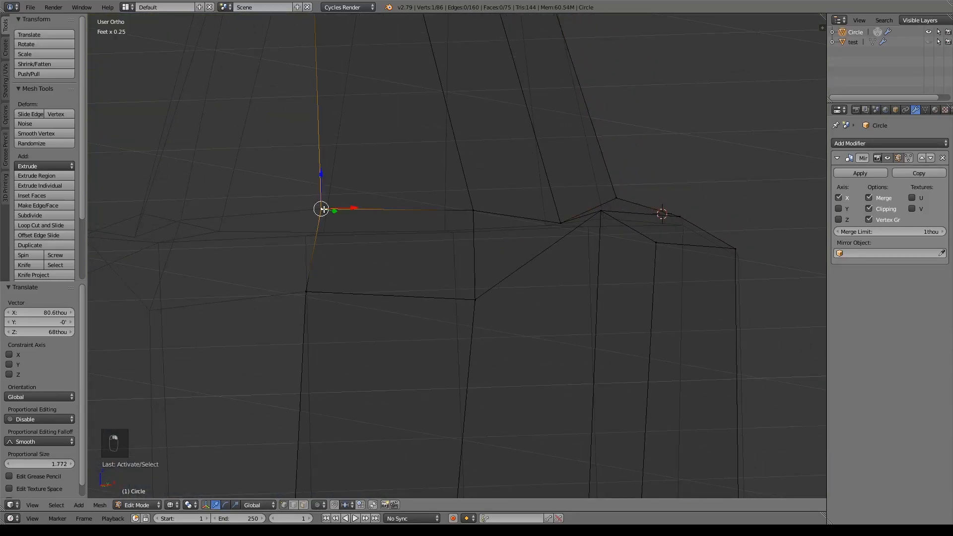
key("KP_1")
middle_click_drag(497, 229, 489, 336, "shift")
middle_click_drag(519, 110, 501, 256, "shift")
right_click(499, 140)
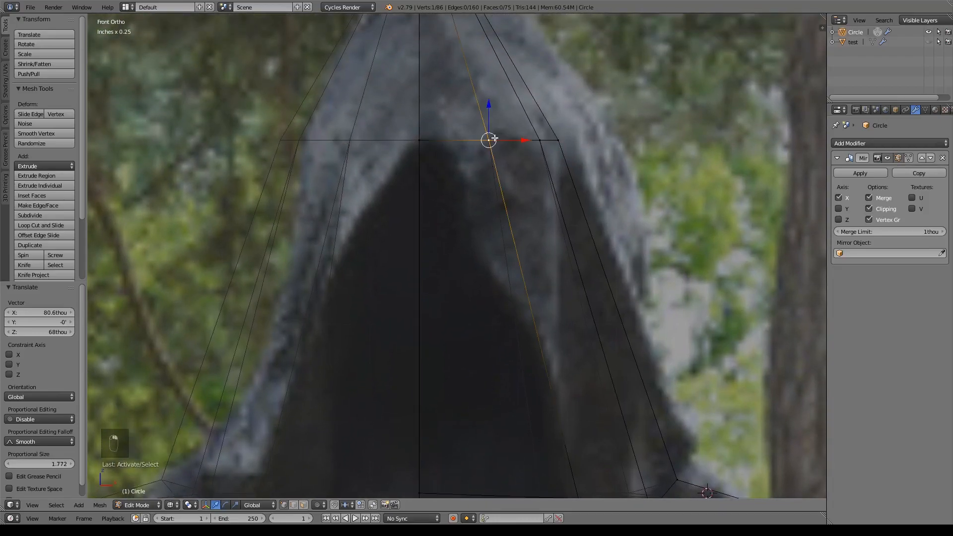
key("g")
left_click(524, 206)
right_click(540, 139)
key("g")
left_click(572, 177)
right_click(558, 137)
key("g")
left_click(572, 136)
Lower the front centre vertex of the hood's tip along Z and move the vertex beside it outward and down
middle_click_drag(600, 110, 619, 202, "shift")
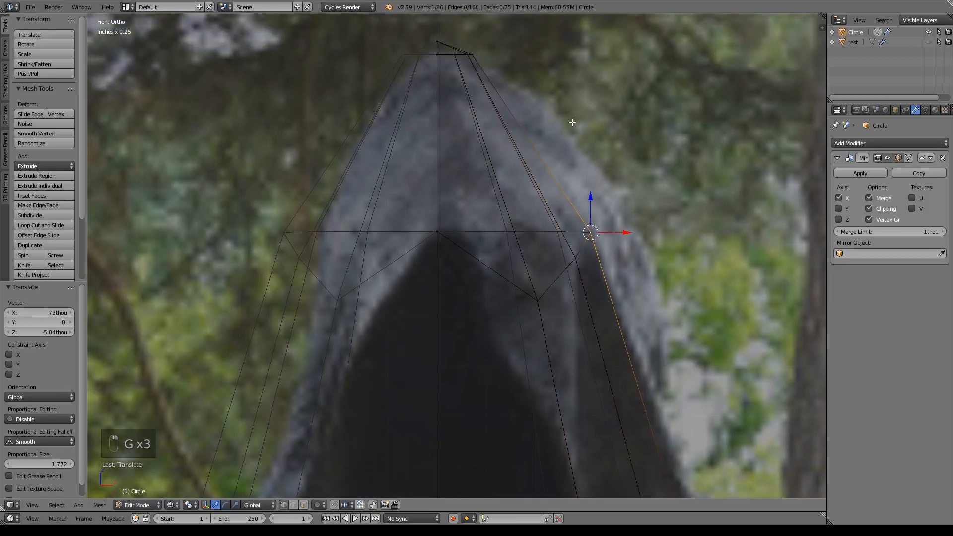
middle_click_drag(570, 121, 573, 135, "shift")
right_click(445, 74)
left_click_drag(445, 30, 445, 55)
right_click(462, 73)
key("g")
left_click(493, 116)
Adjust the remaining rim vertices of the hood's tip, moving the last one 17.6 thou along X and -40.3 thou along Z
right_click(468, 71)
key("g")
left_click(482, 83)
key("g")
left_click(480, 63)
right_click(479, 63)
key("g")
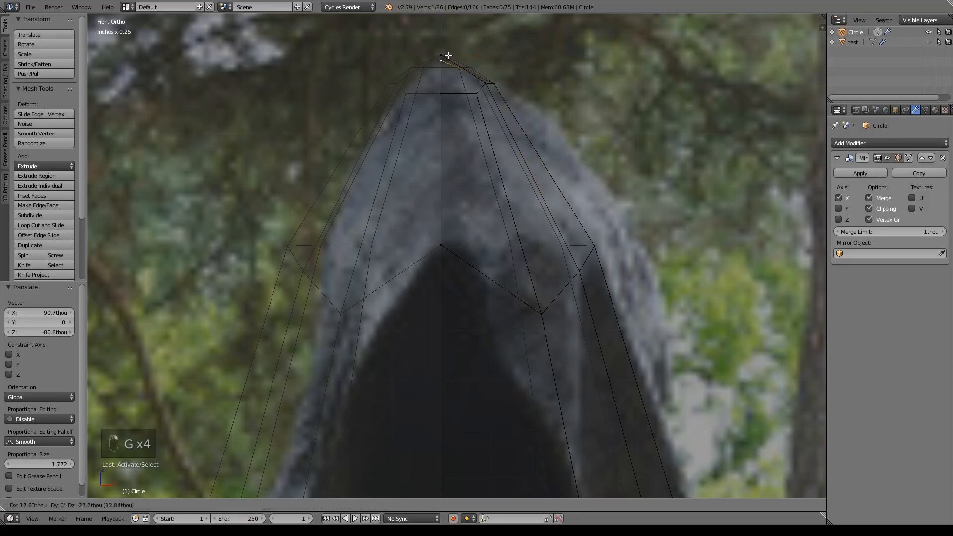
left_click(448, 57)
middle_click_drag(448, 58, 493, 66)
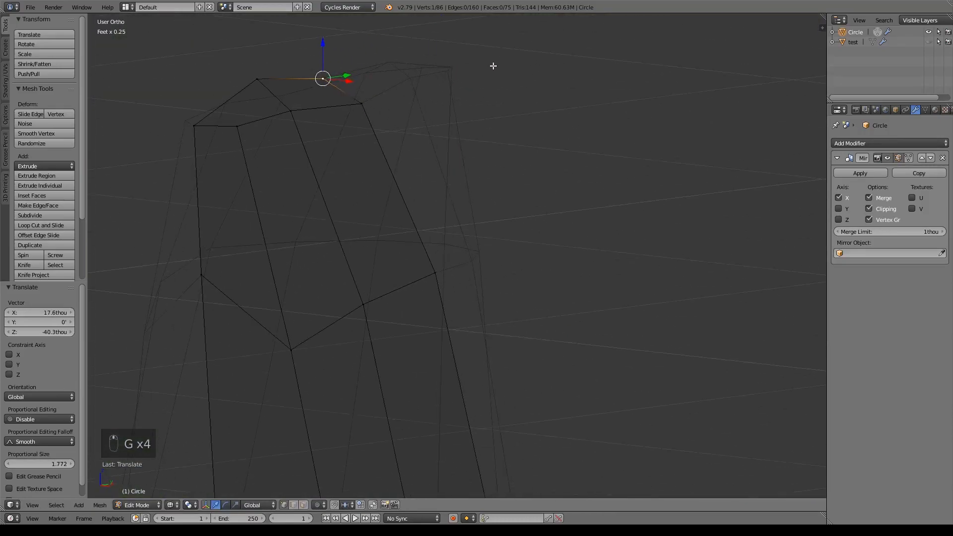
Lower the front vertices just below the hood's tip 101 thou along Z
right_click(263, 78)
left_click_drag(260, 40, 250, 138)
right_click(297, 113)
right_click(244, 122)
right_click(203, 116)
right_click(238, 137, "shift")
right_click(237, 149)
Switch to solid shading and add a Subdivision Surface modifier to the statue with 3 view subdivisions
scroll(362, 270, "down", 2)
middle_click_drag(362, 270, 334, 220, "shift")
key("KP_1")
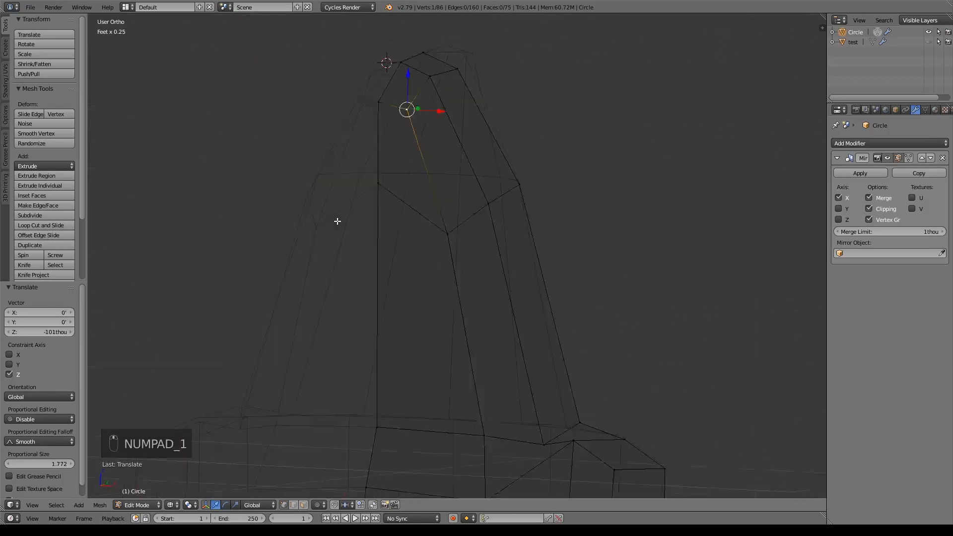
scroll(445, 299, "down", 4)
middle_click_drag(545, 390, 519, 259, "shift")
key("z")
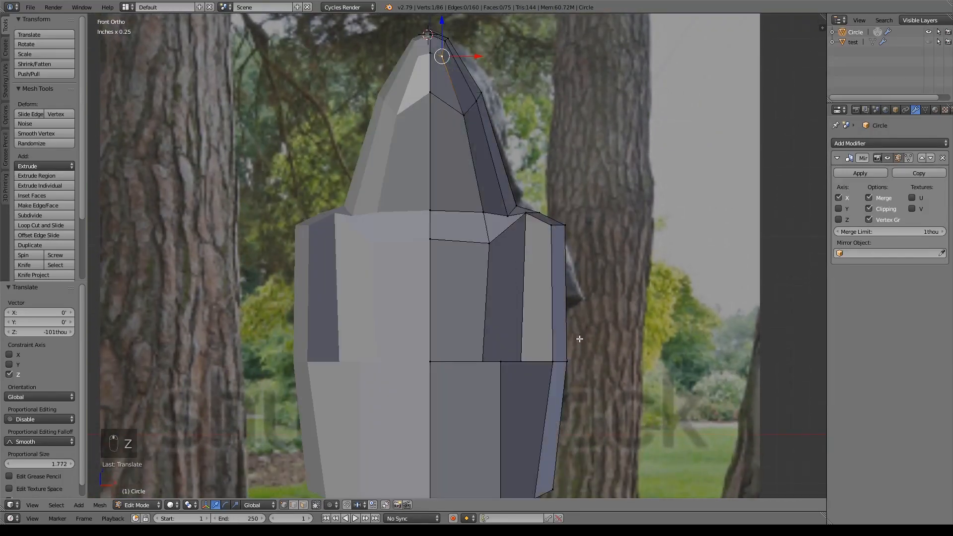
scroll(578, 343, "down", 2)
mouse_move(578, 343)
middle_mouse_down()
mouse_move(568, 305)
mouse_move(598, 313)
middle_mouse_up()
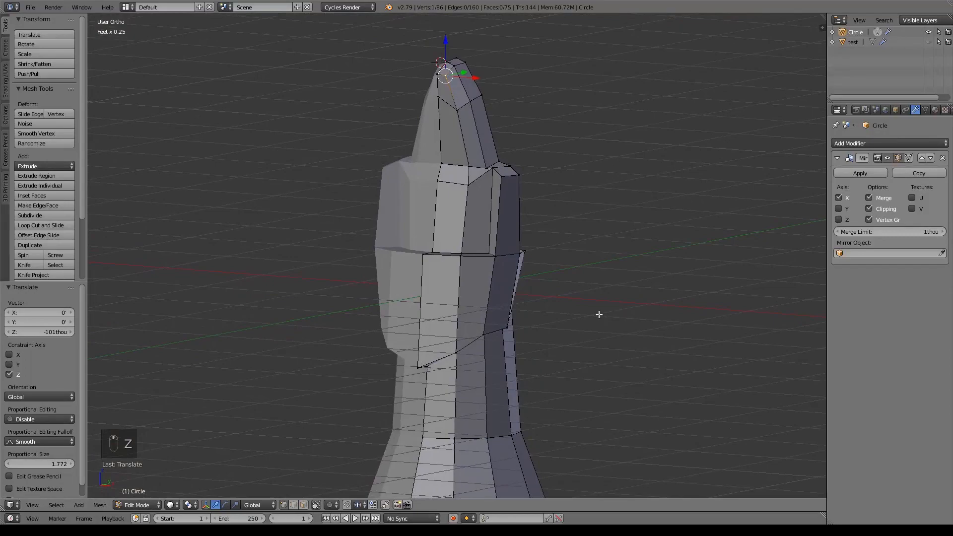
left_click(876, 143)
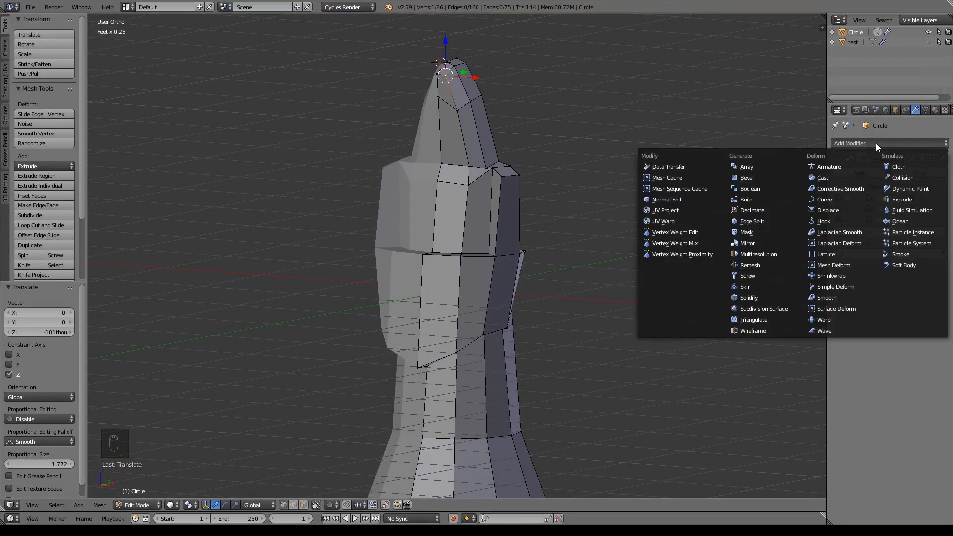
left_click(772, 305)
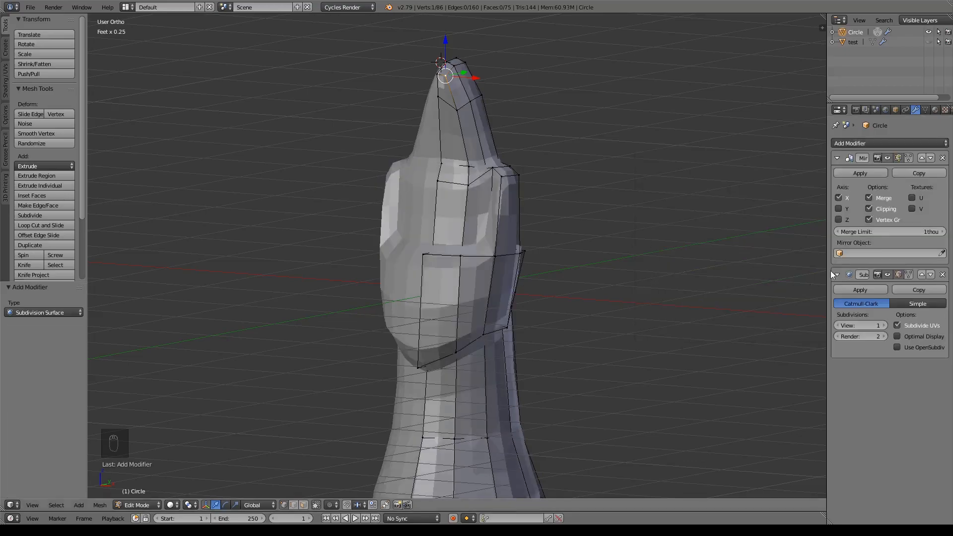
left_click(883, 326)
left_click(883, 326)
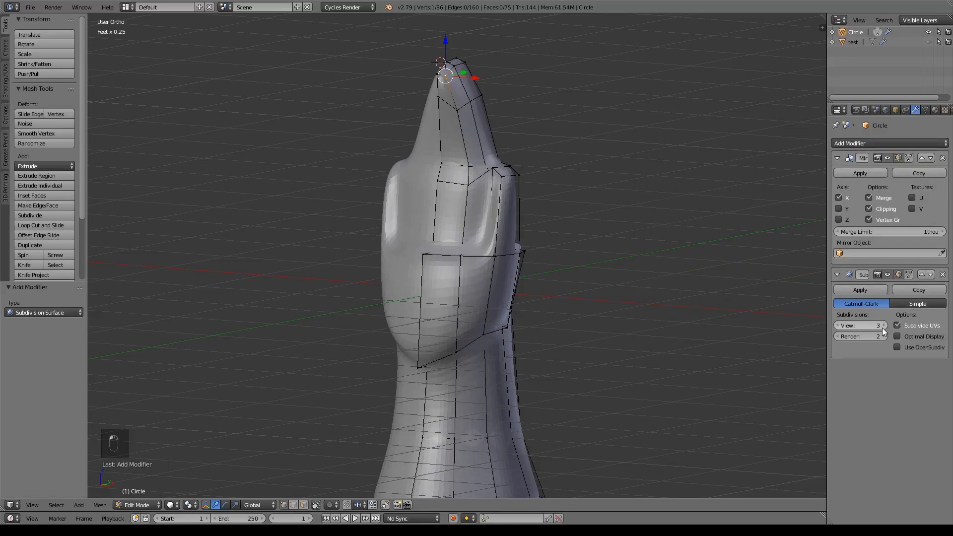
Reveal the hidden geometry of the hood and shoulders and clear the selection
middle_click_drag(645, 278, 560, 254)
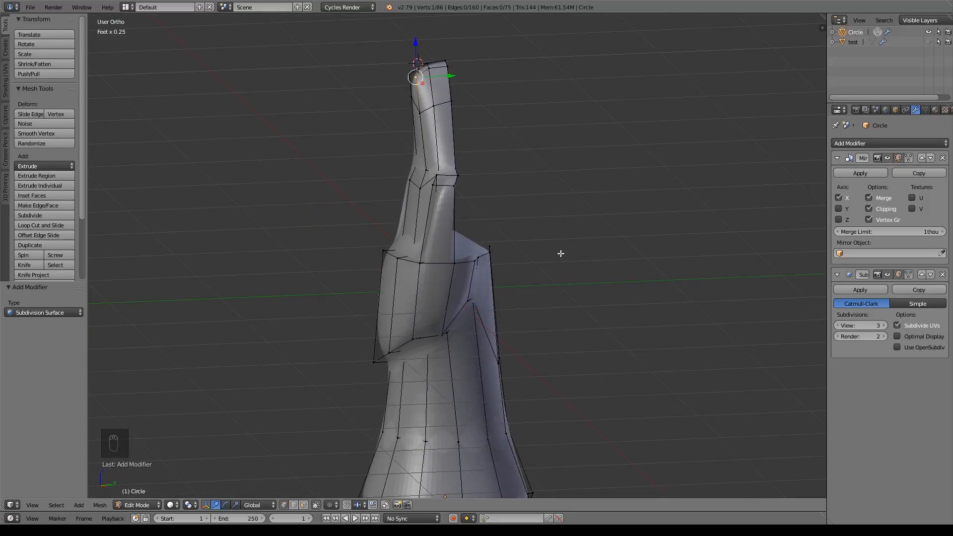
key("ctrl+h")
key("alt+h")
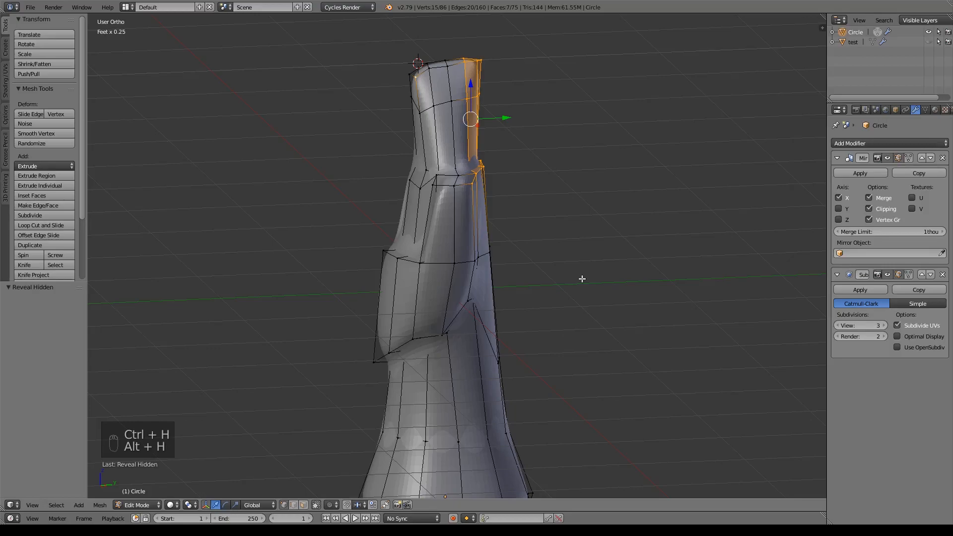
key("a")
middle_click_drag(536, 190, 715, 263)
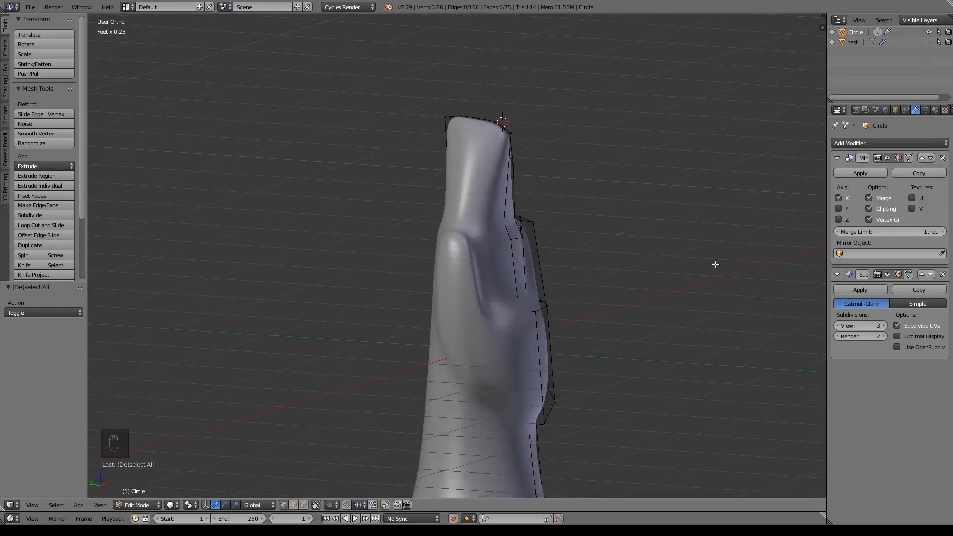
Try to pull the existing vertices at the back and side of the hood's base outward and down over the shoulders
key("KP_3")
scroll(691, 312, "up", 5)
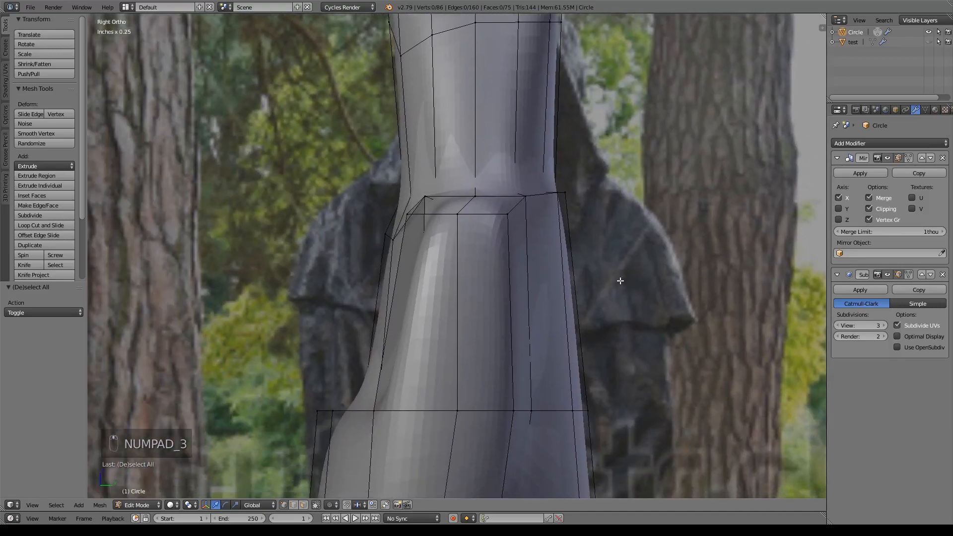
middle_click_drag(540, 116, 531, 266)
right_click(532, 261)
key("g")
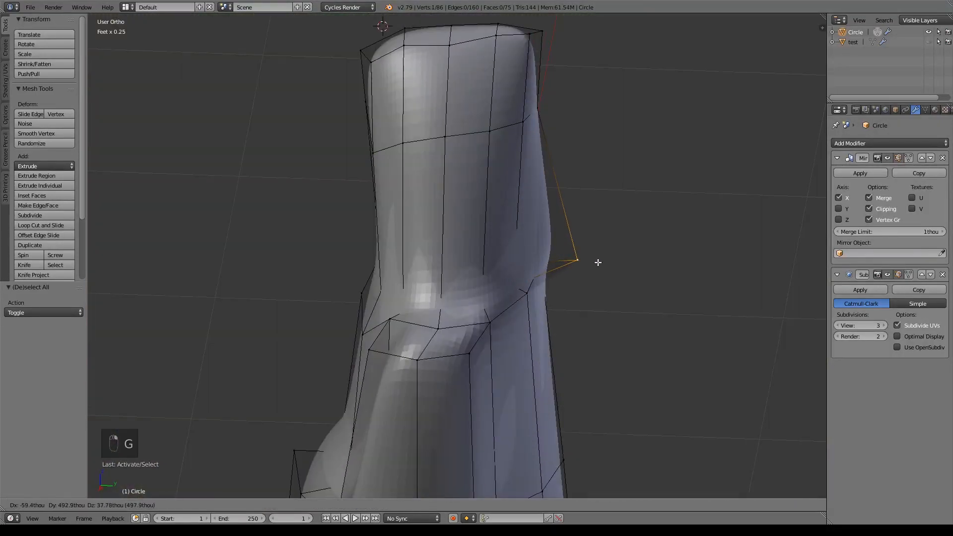
left_click(589, 257)
key("g")
left_click(557, 297)
key("g")
left_click(520, 322)
middle_click_drag(520, 322, 559, 309)
right_click(519, 259)
middle_click_drag(519, 259, 551, 282)
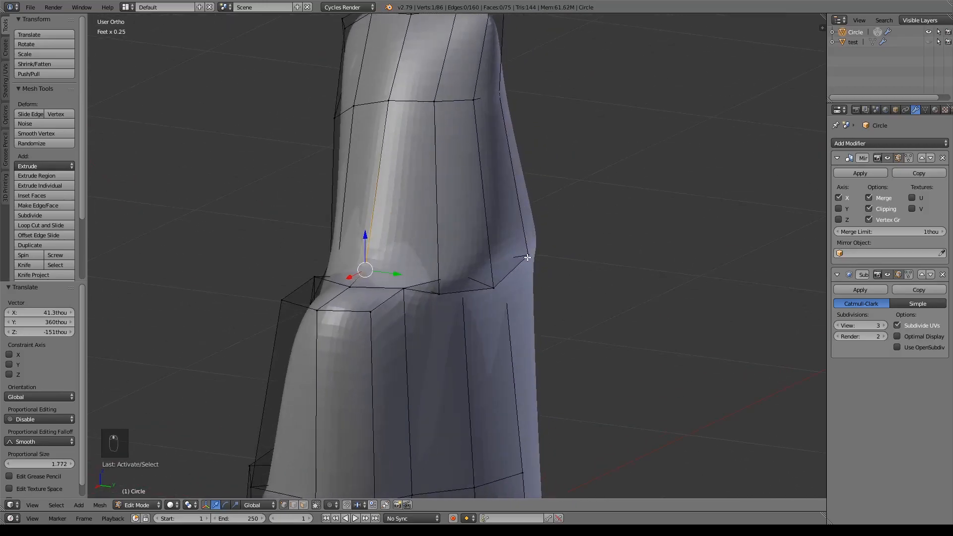
Undo the vertex moves at the hood's base
key("ctrl+z")
key("ctrl+z")
key("ctrl+z")
key("ctrl+z")
key("ctrl+z")
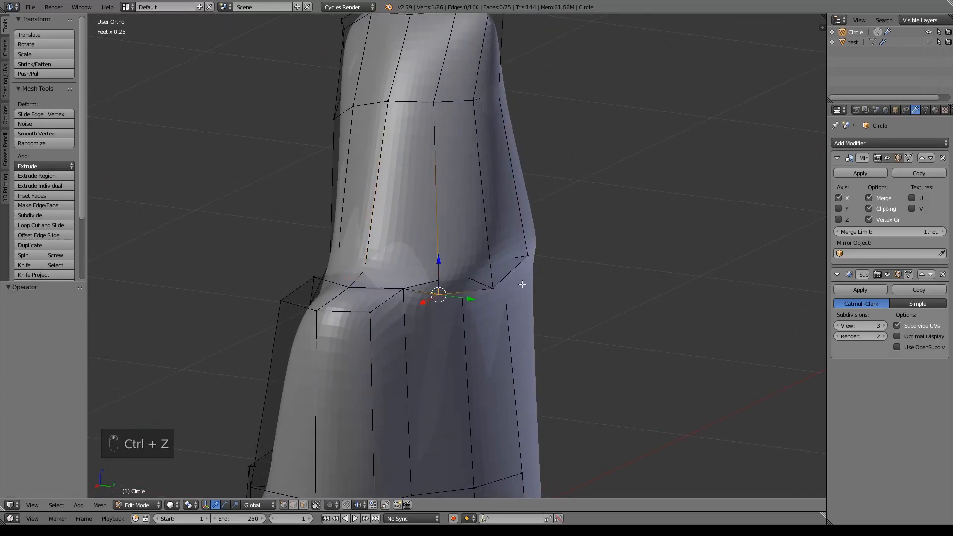
key("ctrl+z")
key("ctrl+z")
key("ctrl+z")
Add an edge loop around the hood, slide it towards the base with factor 0.827 and scale it by 1.356
middle_click_drag(521, 284, 593, 286)
key("ctrl+r")
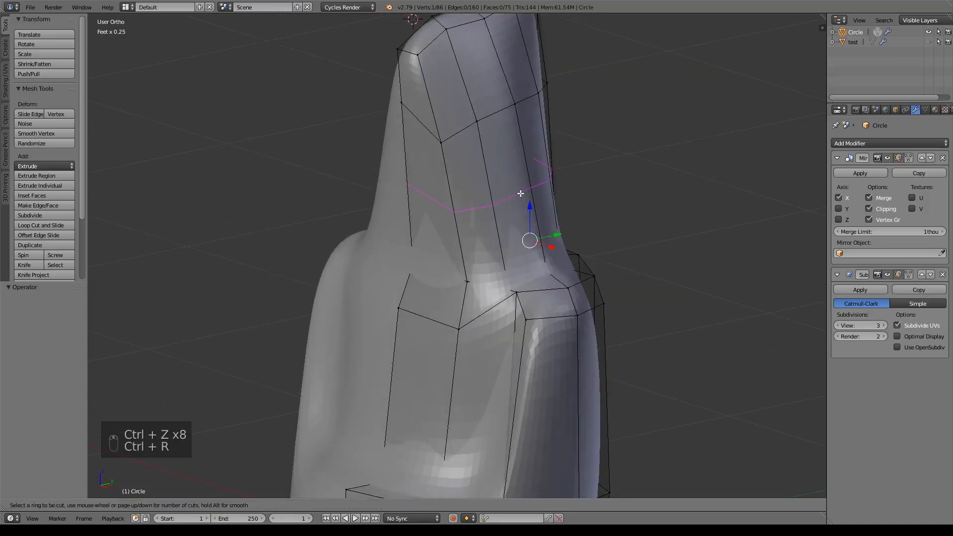
left_click(522, 198)
left_click(539, 262)
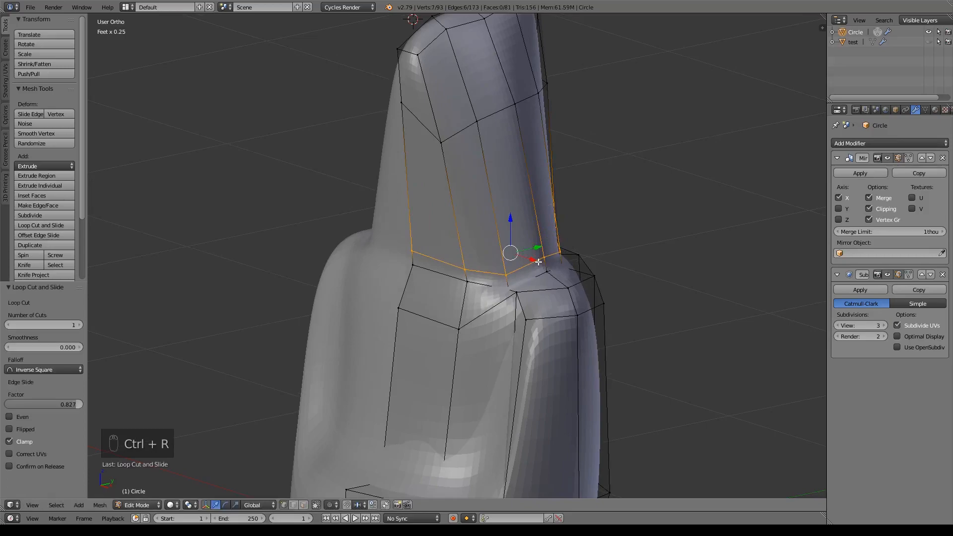
key("s")
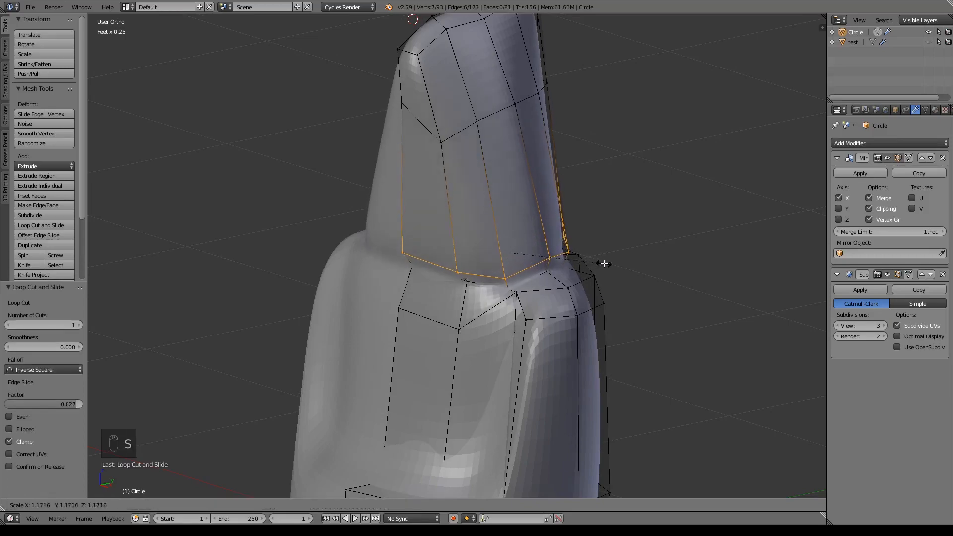
left_click(619, 279)
Move the new loop's back and side vertices outward and down over the shoulders, one of them 132 thou in Y and -317 thou in Z
middle_click_drag(619, 278, 520, 246)
right_click(520, 246)
key("g")
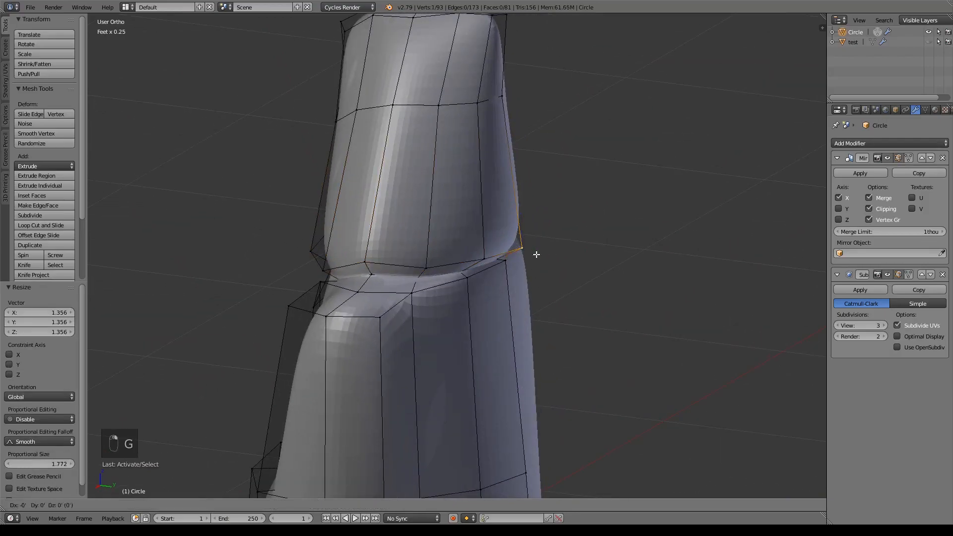
left_click(546, 273)
right_click(486, 265)
key("g")
left_click(462, 282)
key("g")
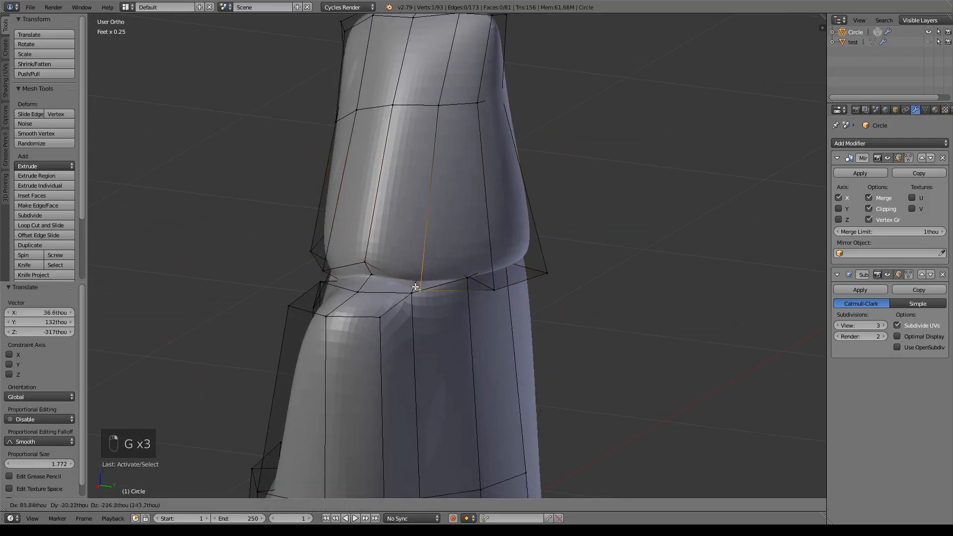
left_click(367, 259)
key("g")
left_click(320, 287)
Lower the back centre vertex of the hood's base loop 224 thou along Z
middle_click_drag(320, 287, 434, 247)
right_click(521, 217)
left_click_drag(523, 188, 530, 210)
middle_click_drag(529, 211, 535, 287)
Examine the hood's base against the reference photo in the front and side views
key("z")
key("KP_1")
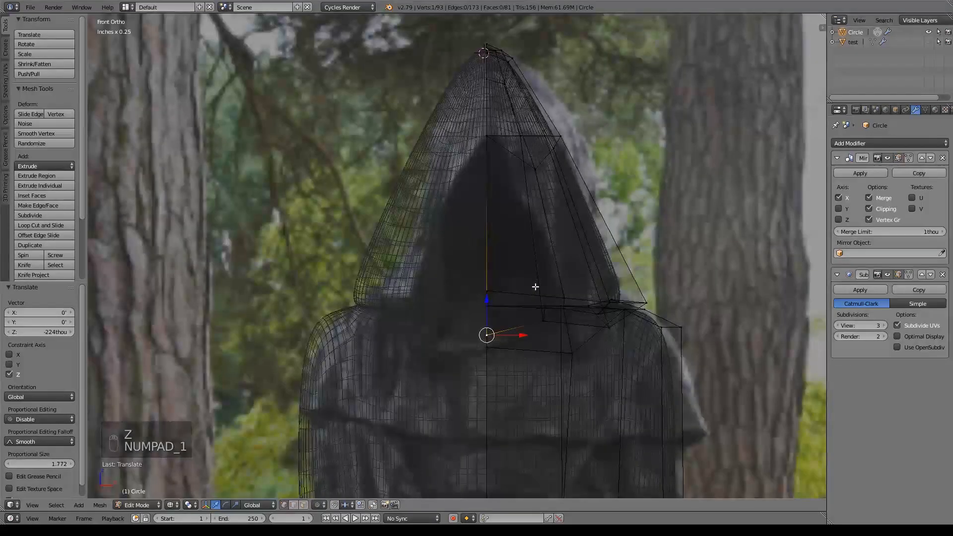
key("KP_3")
scroll(487, 238, "up", 7)
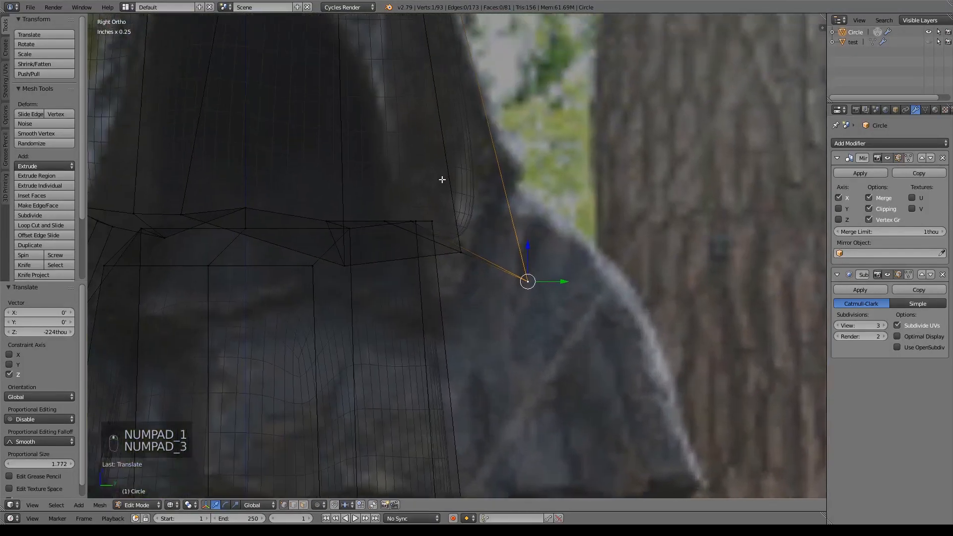
middle_click_drag(433, 248, 453, 315, "shift")
scroll(453, 315, "up", 5)
middle_click_drag(475, 372, 464, 264, "shift")
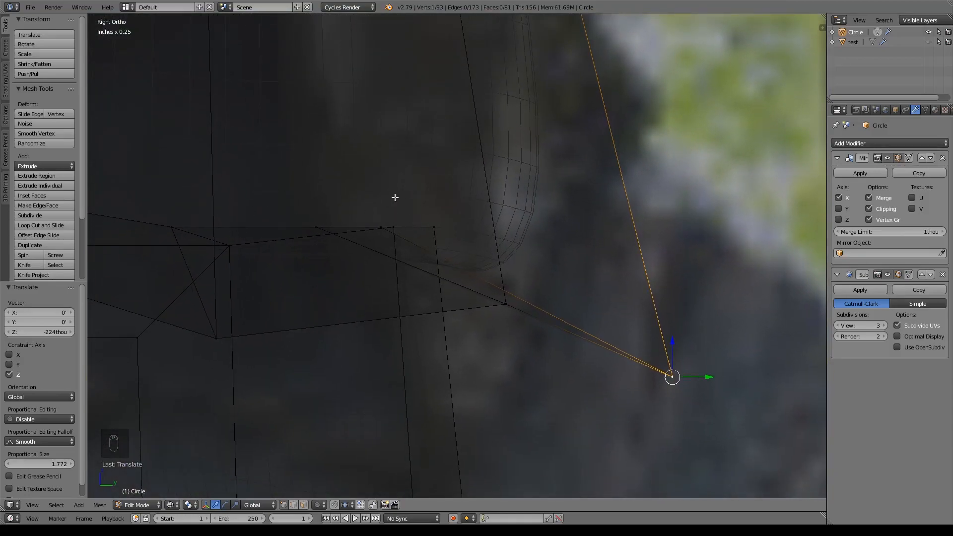
scroll(506, 242, "down", 6)
middle_click_drag(306, 270, 470, 269, "shift")
key("z")
middle_click_drag(633, 264, 496, 269, "shift")
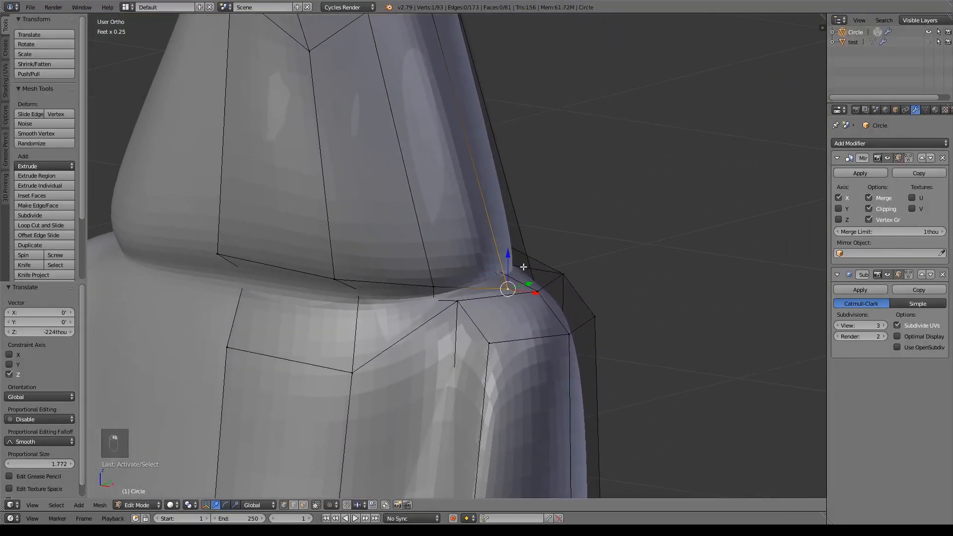
Raise the side vertex where the hood meets the shoulder along Z and move it 117 thou along Y
key("z")
right_click(542, 299)
key("z")
left_click_drag(541, 260, 541, 228)
left_click_drag(569, 271, 589, 260)
middle_click_drag(573, 320, 600, 271)
key("KP_1")
key("z")
middle_click_drag(577, 220, 543, 284, "shift")
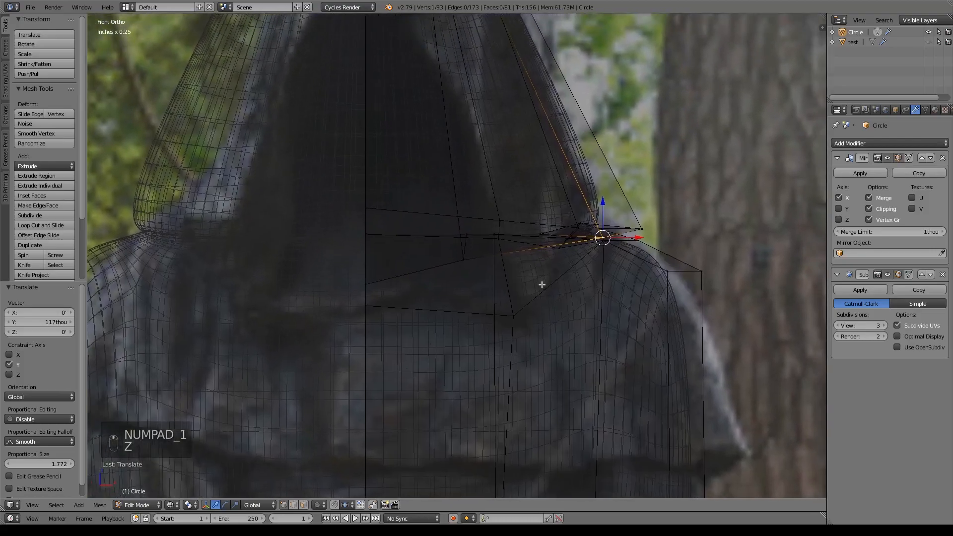
Pull the front vertex of the hood's base loop forward, moving it -429 thou along Y
key("z")
mouse_move(542, 318)
middle_mouse_down()
mouse_move(578, 329)
mouse_move(606, 249)
middle_mouse_up()
right_click(606, 249)
middle_click_drag(642, 287, 251, 238)
left_click_drag(259, 224, 186, 240)
Move the neckline's front centre vertex forward along Y and the neighbouring hood loop vertex -122 thou along Y
middle_click_drag(187, 239, 317, 254)
middle_click_drag(214, 283, 307, 263, "shift")
key("z")
right_click(278, 193)
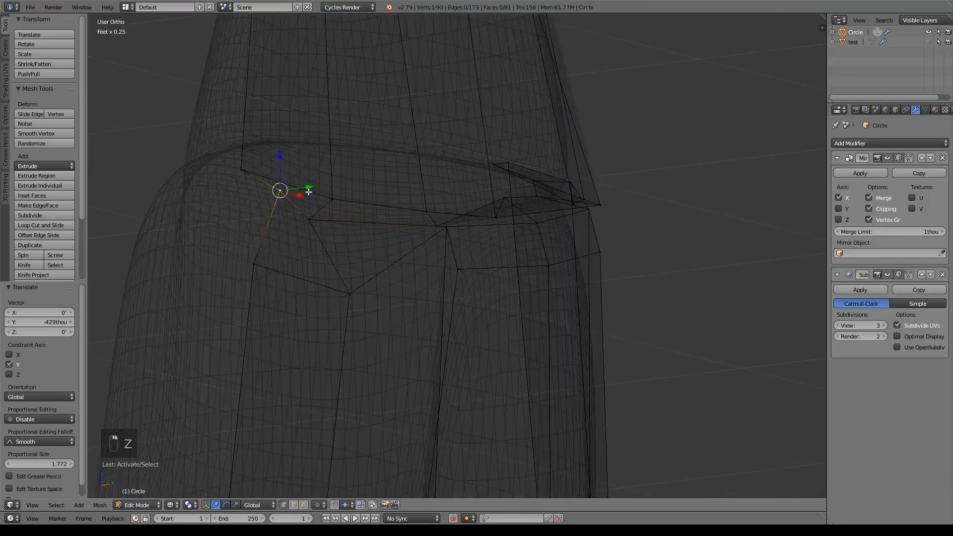
key("z")
left_click_drag(310, 184, 276, 200)
right_click(332, 202)
left_click_drag(357, 194, 341, 195)
Move the neckline's upper vertex beside the front centre outward and down in the front view
key("KP_1")
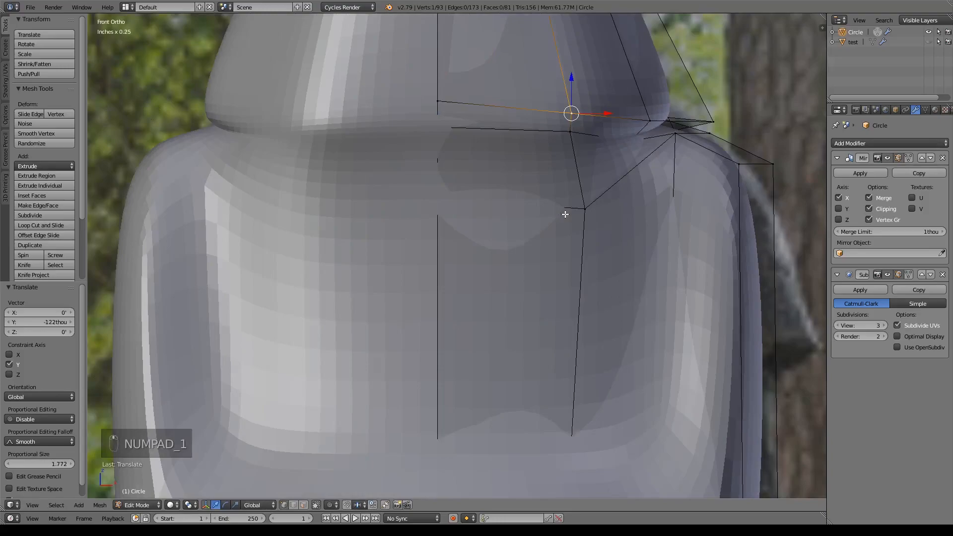
key("z")
right_click(574, 131)
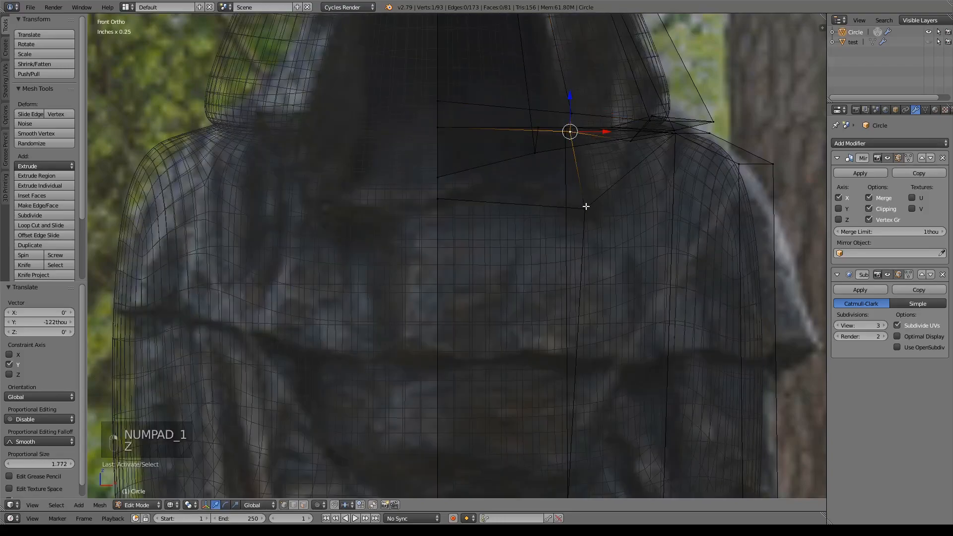
key("g")
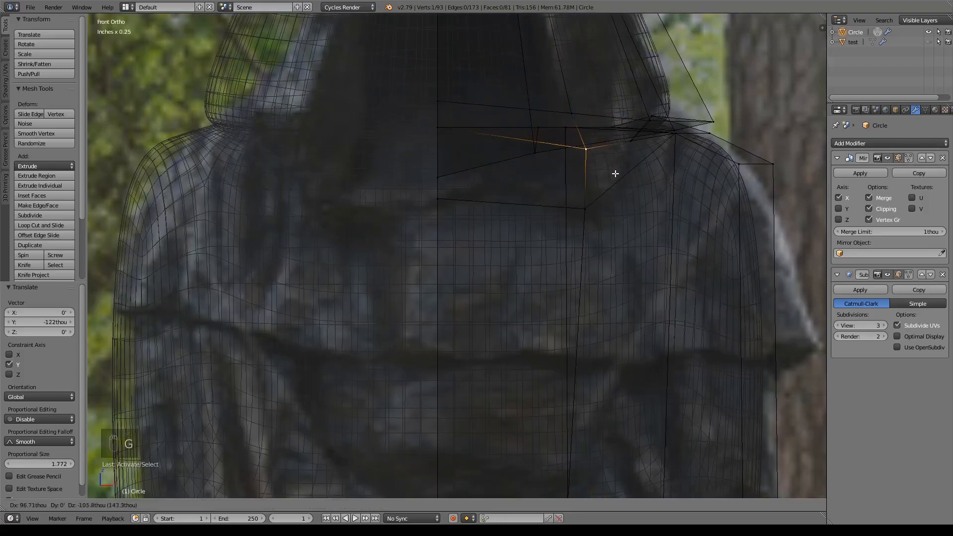
left_click(617, 184)
key("g")
left_click(441, 148)
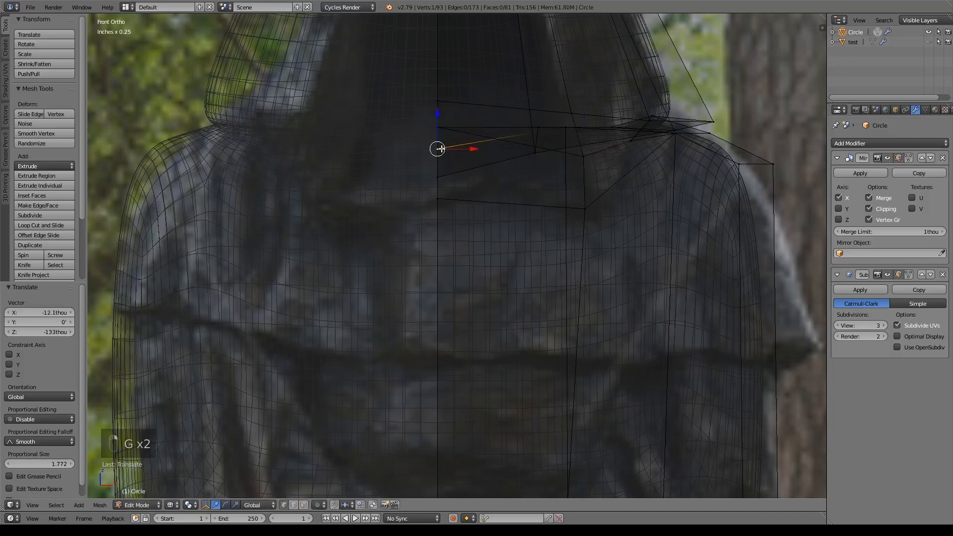
key("ctrl+z")
Lower the neckline's upper front centre vertex 160 thou along Z
middle_click_drag(569, 175, 542, 177)
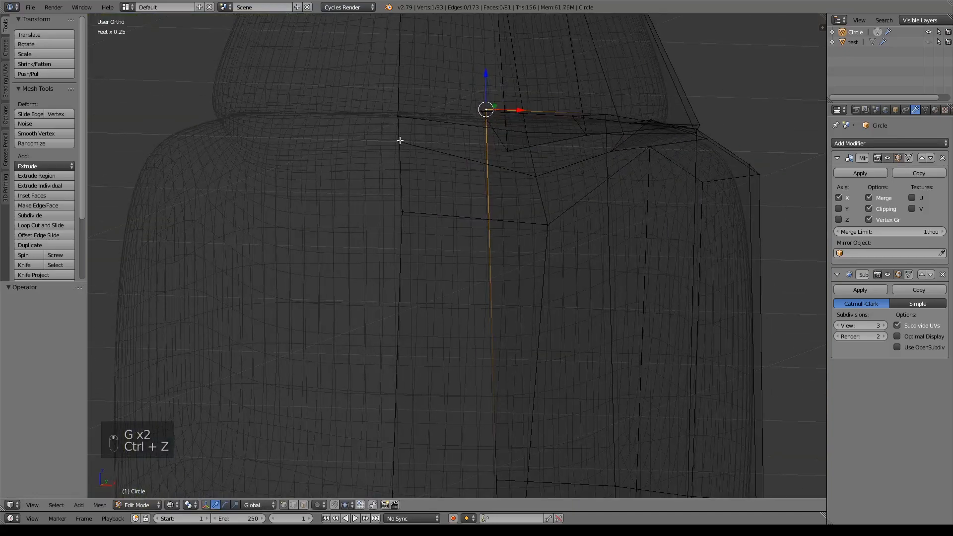
key("KP_1")
key("g")
key("z")
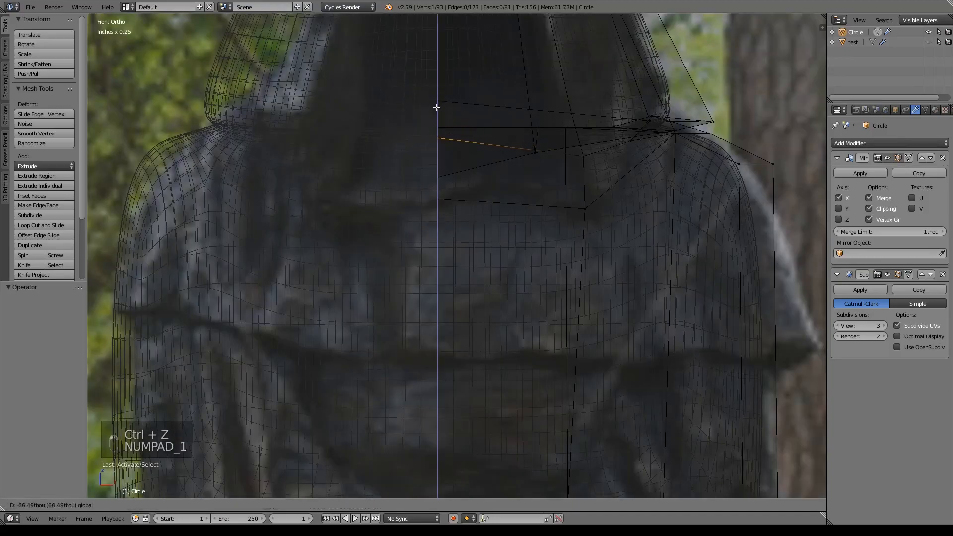
left_click(430, 121)
Extrude the three front centre faces of the hood and neckline and push them 381 thou back along Y
middle_click_drag(550, 113, 551, 164, "shift")
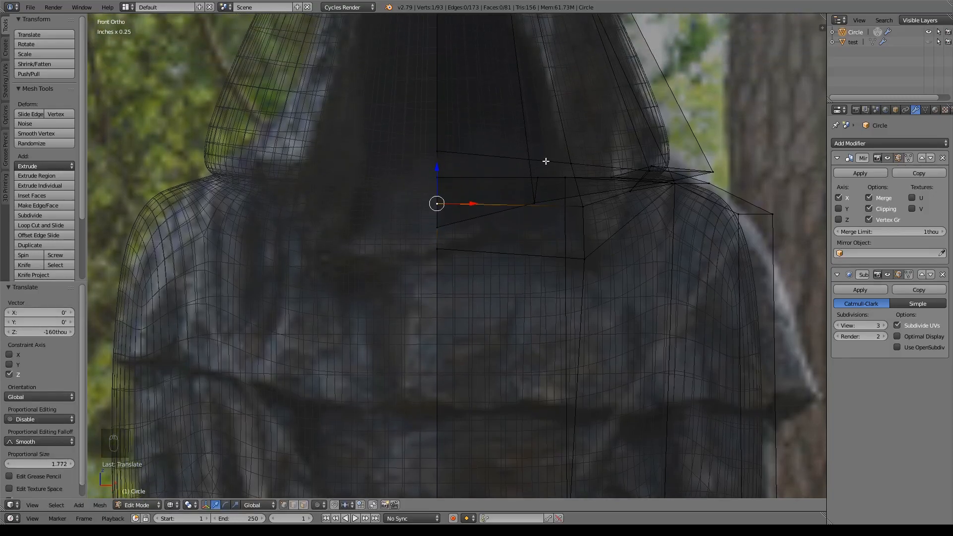
key("z")
mouse_move(546, 161)
middle_mouse_down("shift")
mouse_move(548, 227)
mouse_move(516, 265)
mouse_move(487, 364)
middle_mouse_up("shift")
key("z")
key("a")
key("z")
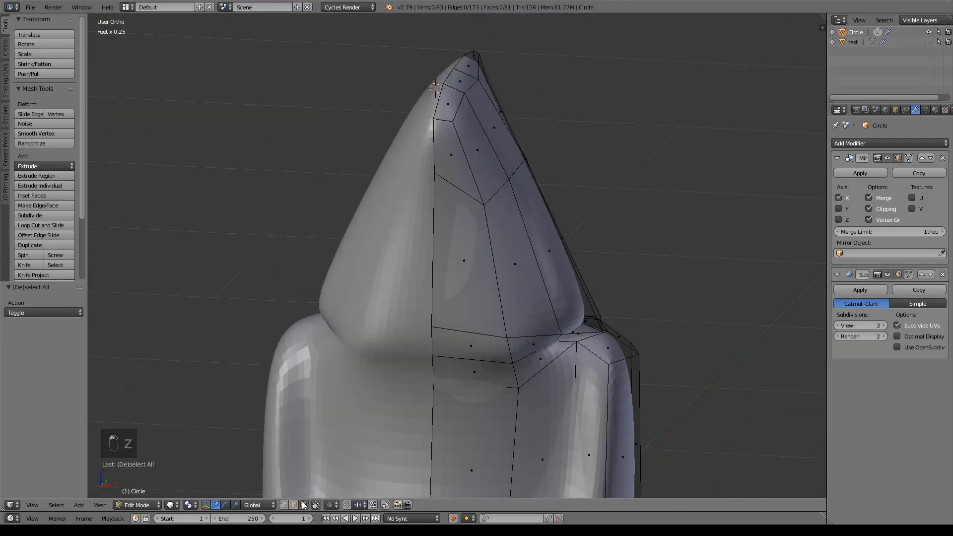
right_click(472, 371)
right_click(472, 350, "shift")
right_click(466, 302, "shift")
key("z")
middle_click_drag(477, 310, 476, 303)
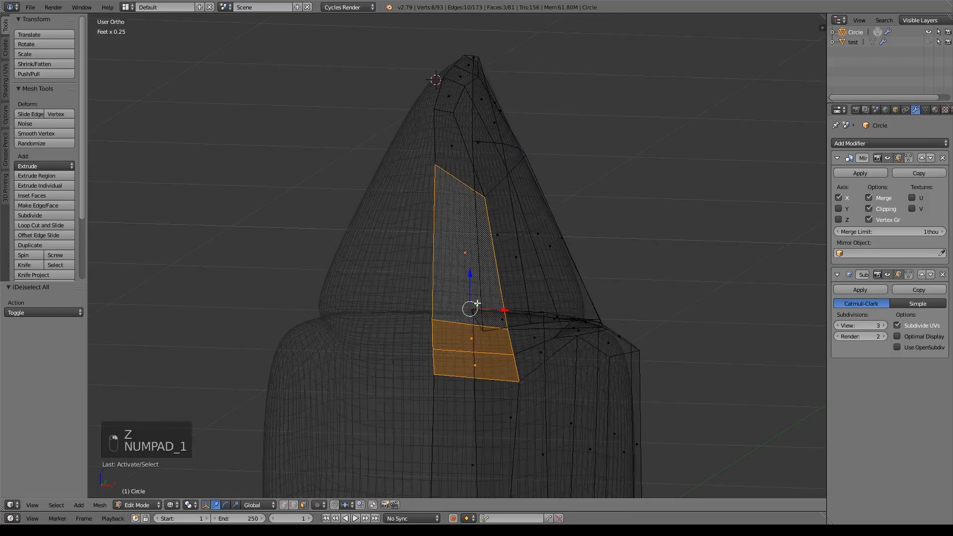
key("KP_1")
key("z")
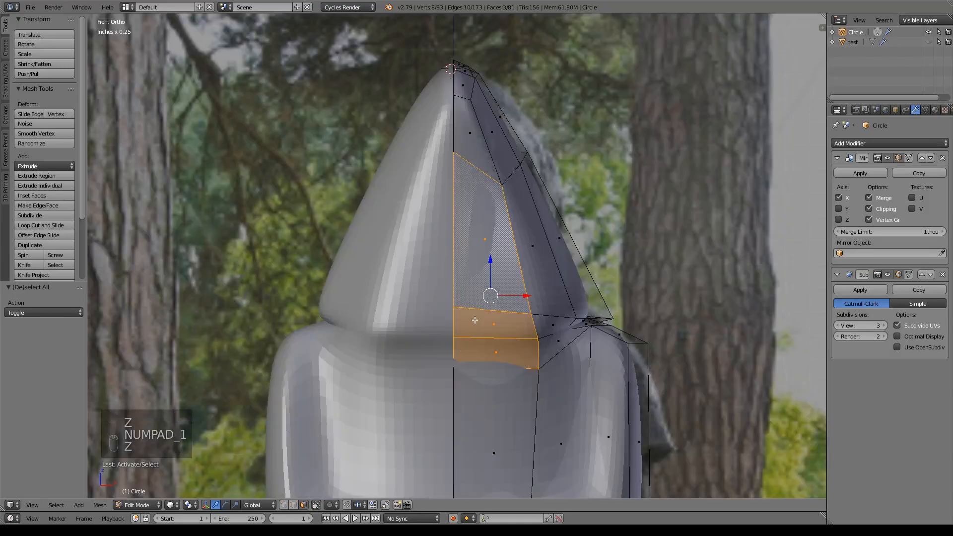
key("z")
key("e")
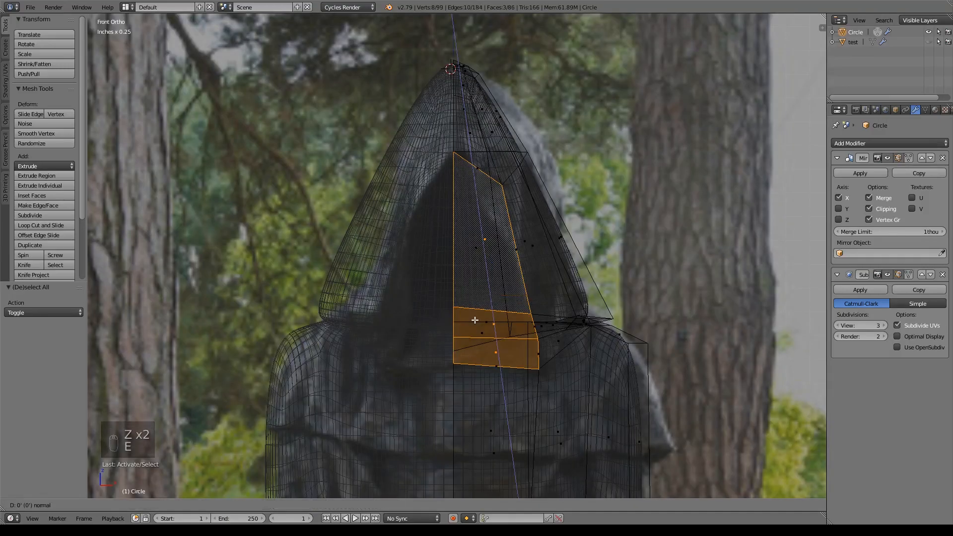
right_click(475, 320)
middle_click_drag(523, 311, 477, 297)
left_click_drag(478, 293, 511, 300)
mouse_move(510, 300)
middle_mouse_down()
mouse_move(617, 297)
mouse_move(666, 326)
mouse_move(615, 318)
mouse_move(585, 268)
mouse_move(551, 306)
middle_mouse_up()
key("z")
key("z")
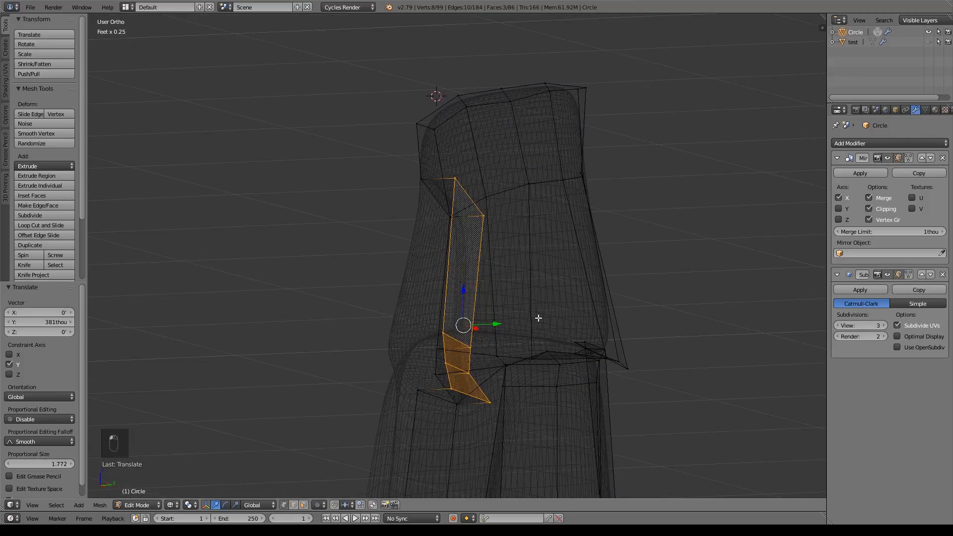
Raise the recess's upper centre vertex 419 thou along Z and its upper side vertex 766 thou along Z
scroll(538, 318, "up", 2)
right_click(455, 139)
key("g")
key("z")
left_click(454, 52)
right_click(495, 197)
key("g")
key("z")
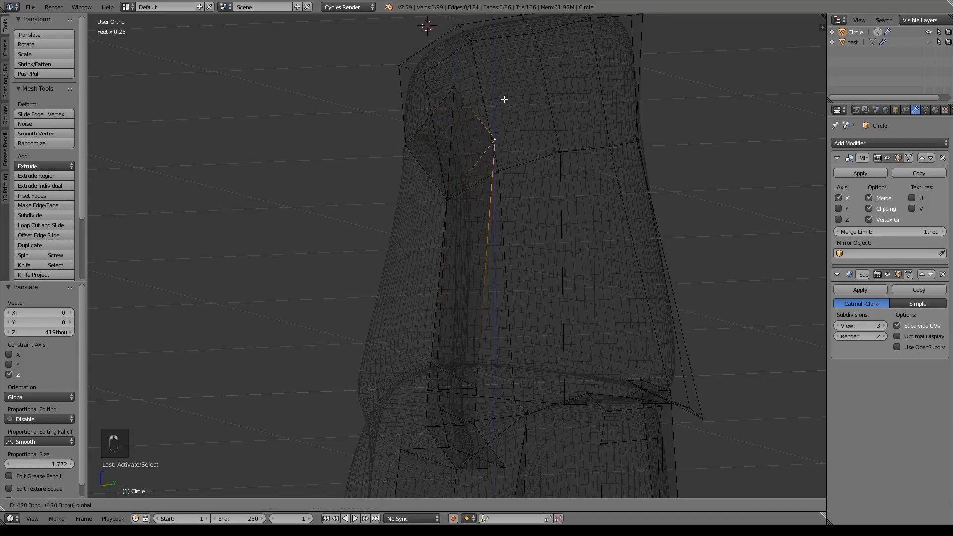
left_click(507, 55)
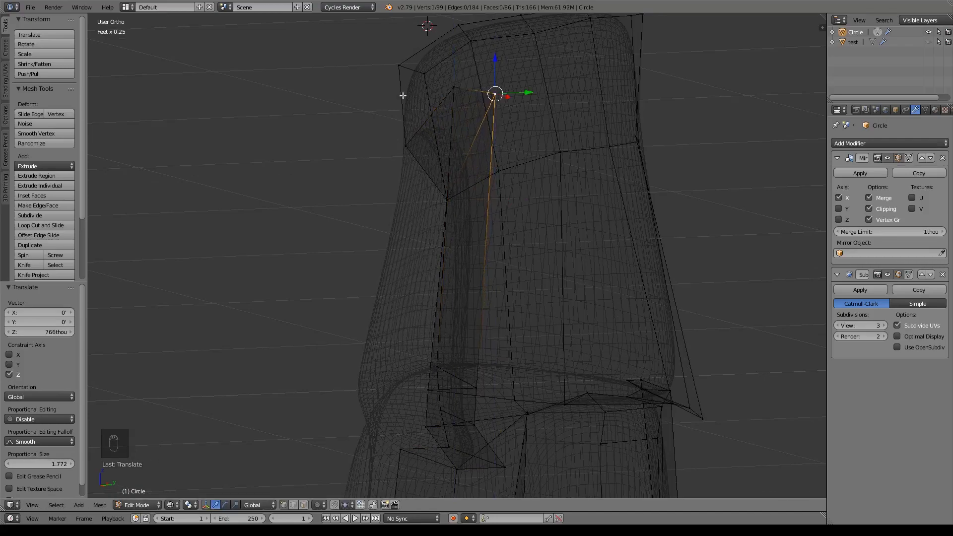
Raise the front centre vertex above the face opening slightly along Z and move the recess's upper side vertex back along Y
right_click(401, 148)
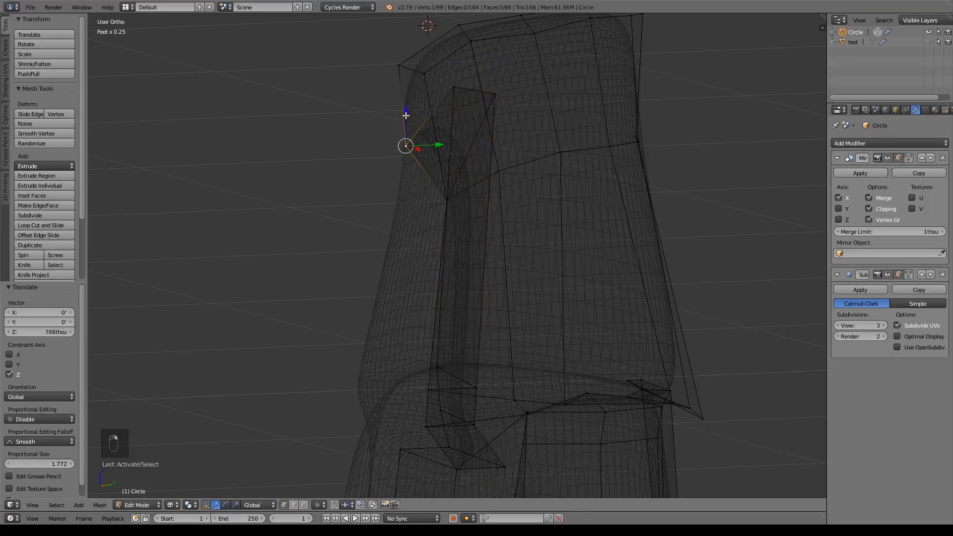
key("g")
key("z")
left_click(399, 135)
right_click(523, 84)
left_click_drag(530, 94, 596, 6)
Move the edge below the recess's top vertices up and back, ending with a 322 thou move along Y
middle_click_drag(589, 399, 569, 299, "shift")
right_click(457, 285)
right_click(422, 263, "shift")
left_click_drag(474, 273, 639, 182)
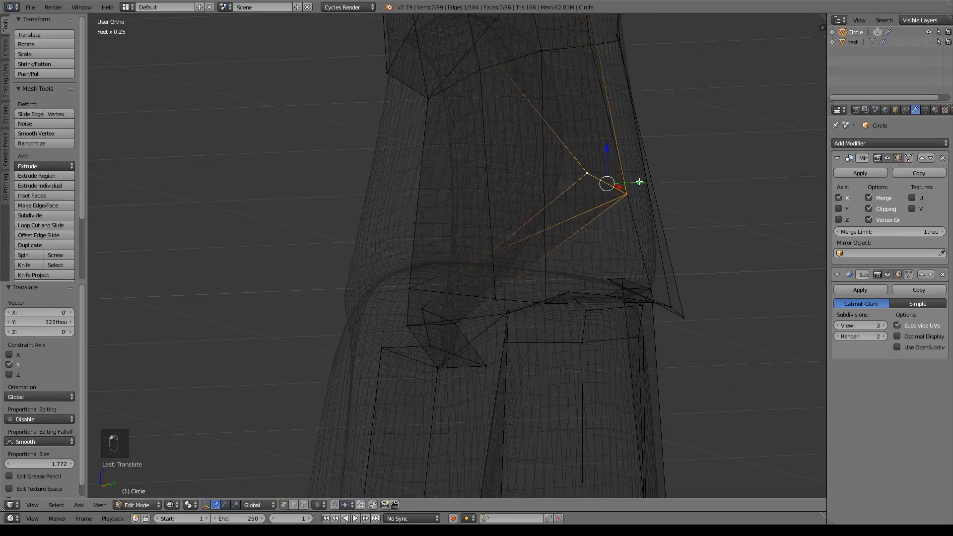
Compare the recessed face opening with the reference photos in right and front orthographic views, in solid and wireframe shading
key("KP_3")
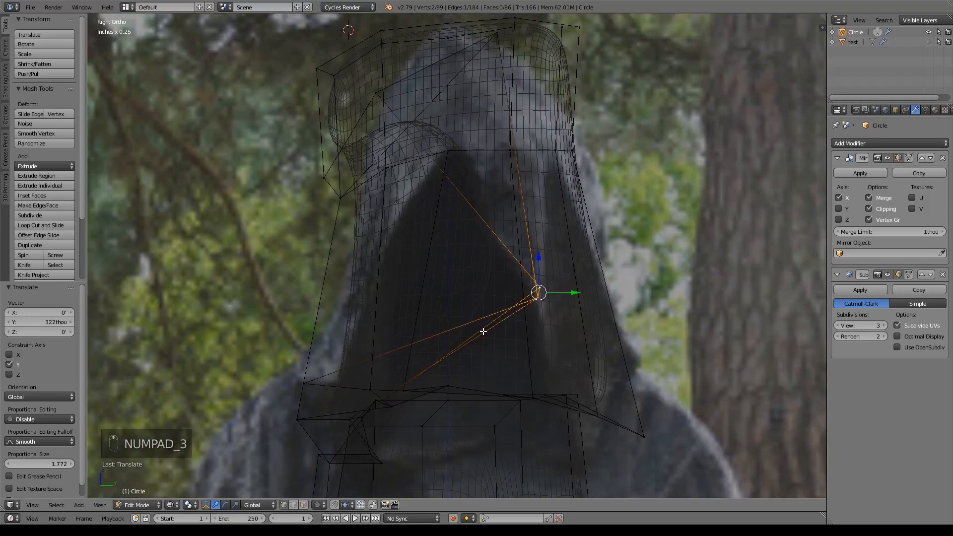
middle_click_drag(483, 331, 475, 354, "shift")
scroll(460, 325, "up", 3)
key("z")
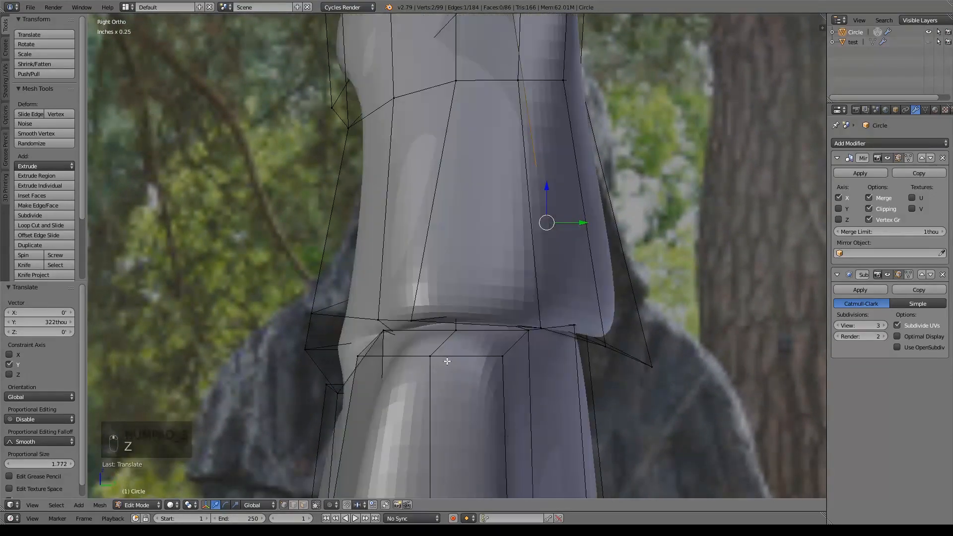
key("KP_1")
scroll(498, 242, "up", 2)
key("z")
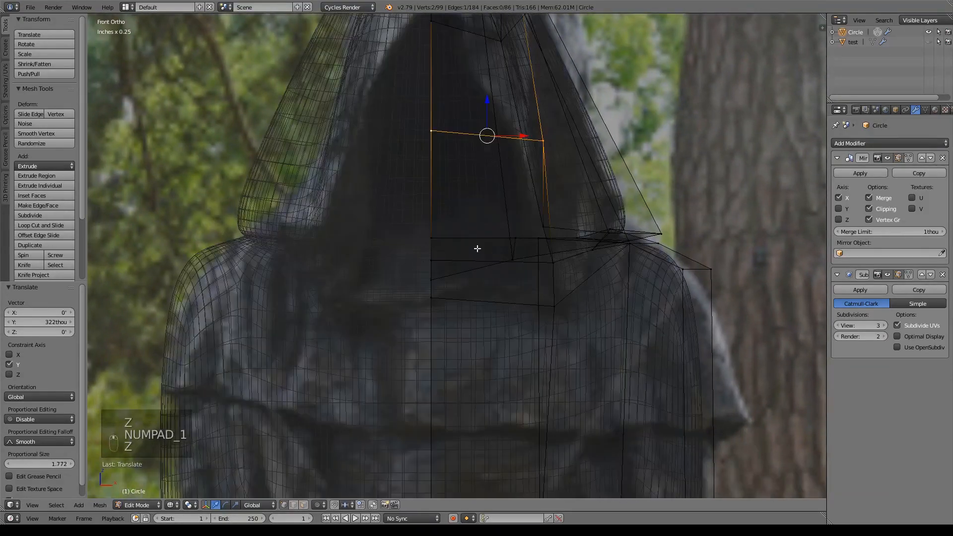
key("z")
Move the recess's lower centre vertex 1.29" back along Y and 406 thou up along Z
mouse_move(477, 248)
middle_mouse_down()
mouse_move(526, 298)
mouse_move(452, 301)
mouse_move(569, 267)
middle_mouse_up()
right_click(568, 267)
right_click(491, 277)
middle_click_drag(507, 280, 423, 309)
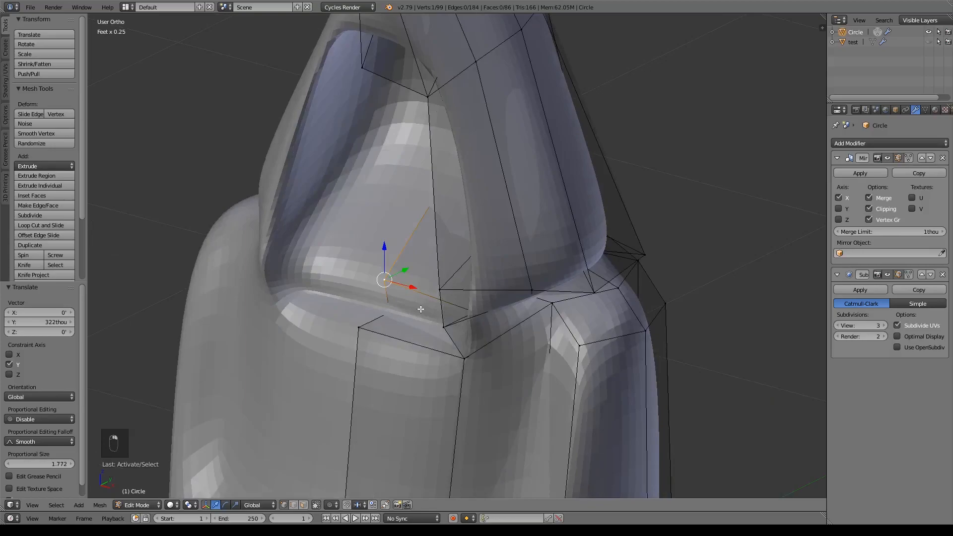
key("KP_3")
key("z")
key("g")
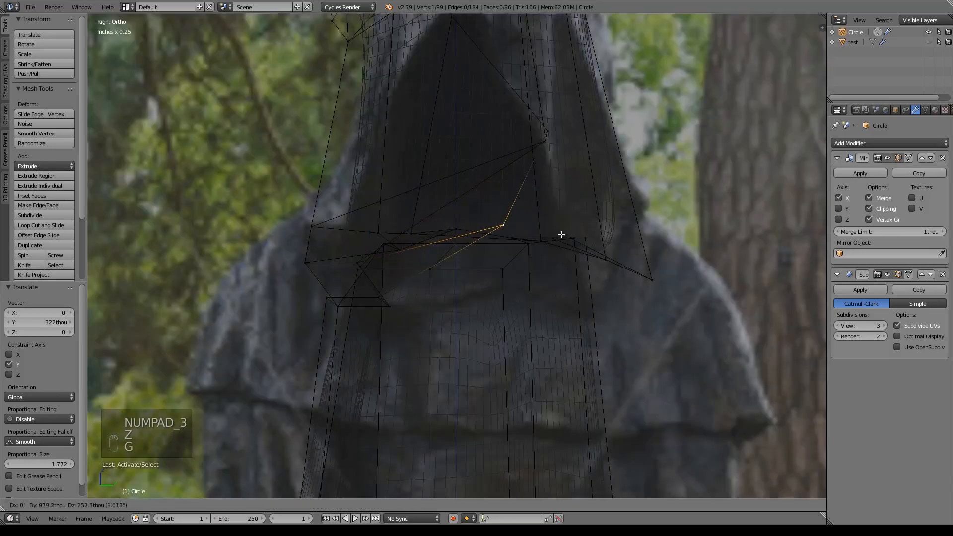
left_click(594, 218)
key("z")
middle_click_drag(452, 354, 594, 365)
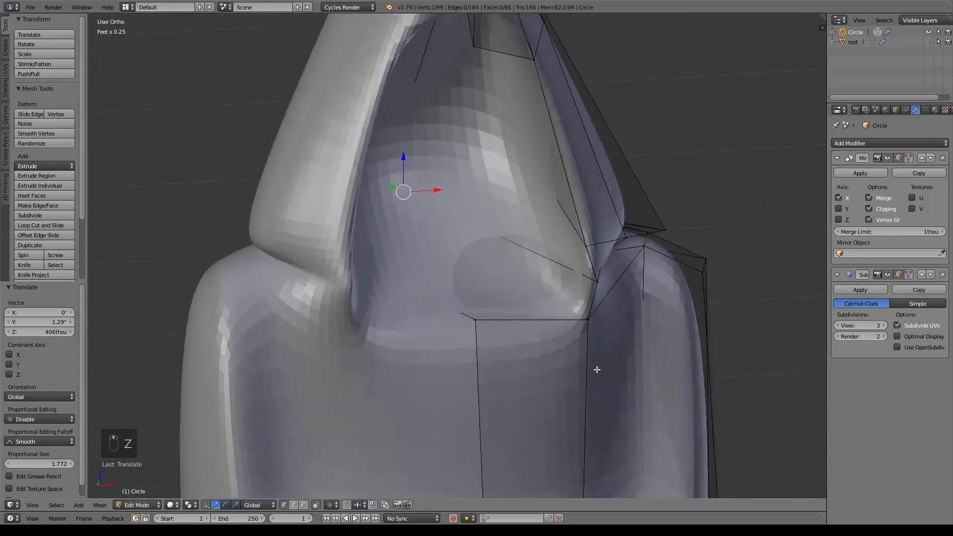
Move the recess's lowest centre vertex 134 thou along Y and 319 thou up along Z in the right view
key("z")
right_click(469, 326)
key("KP_3")
key("z")
key("z")
key("z")
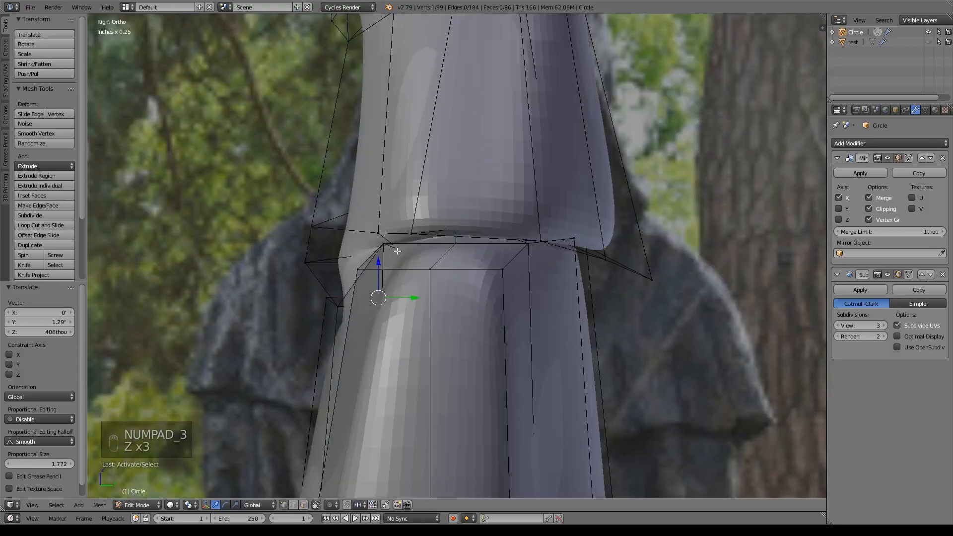
key("z")
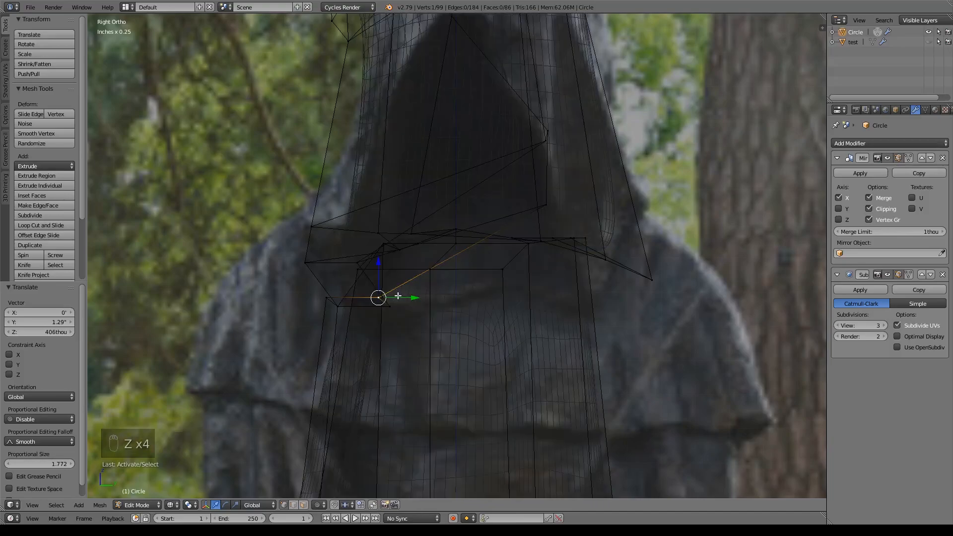
key("g")
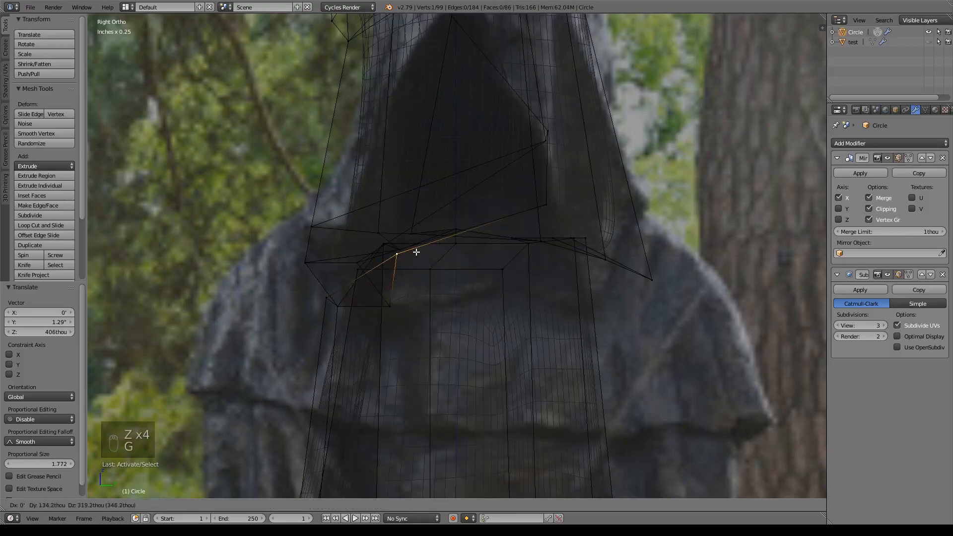
left_click(416, 252)
Move the recess's lowest side vertex -3.63 thou along Y and 290 thou along Z, plus -105 thou along X
right_click(394, 307)
key("g")
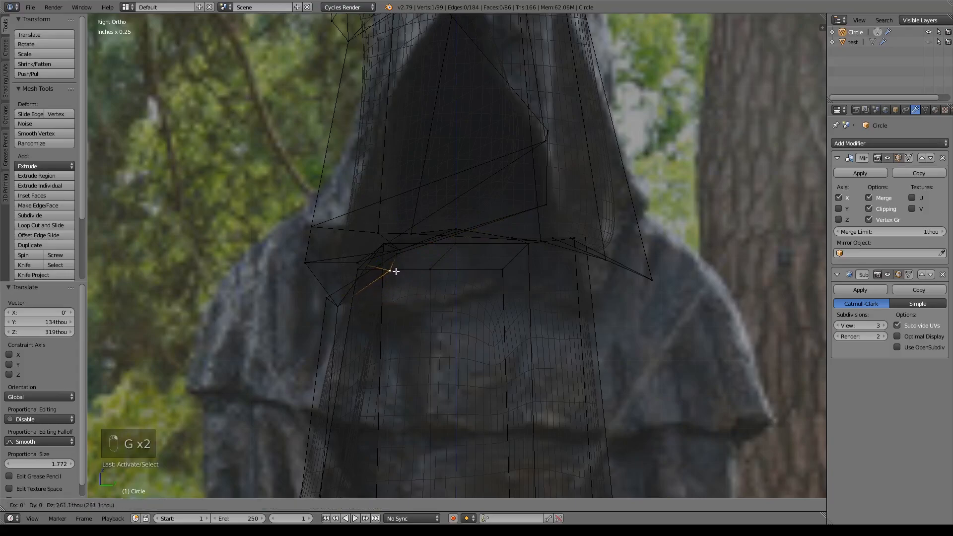
left_click(390, 267)
key("z")
mouse_move(421, 326)
middle_mouse_down()
mouse_move(598, 351)
mouse_move(558, 368)
mouse_move(571, 347)
mouse_move(575, 383)
middle_mouse_up()
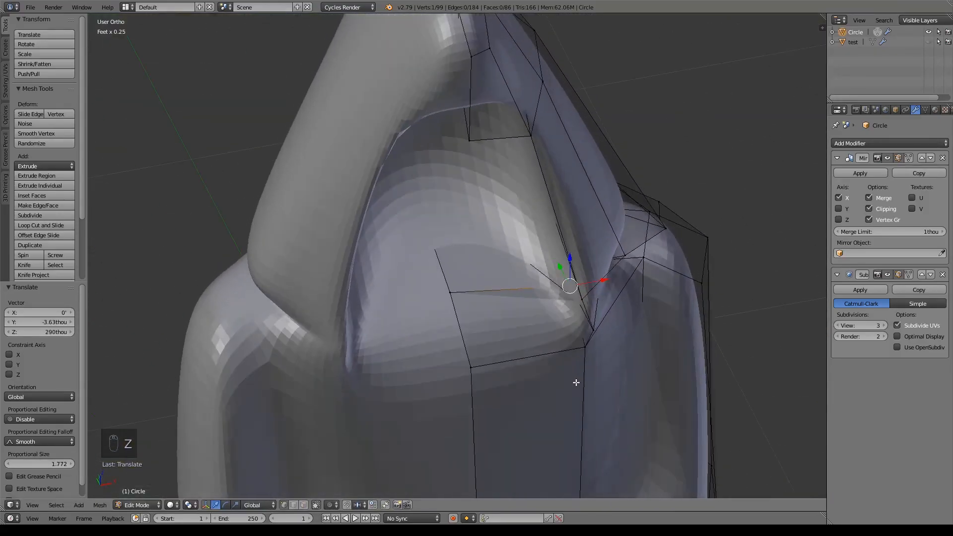
left_click_drag(571, 260, 590, 305)
scroll(583, 313, "up", 2)
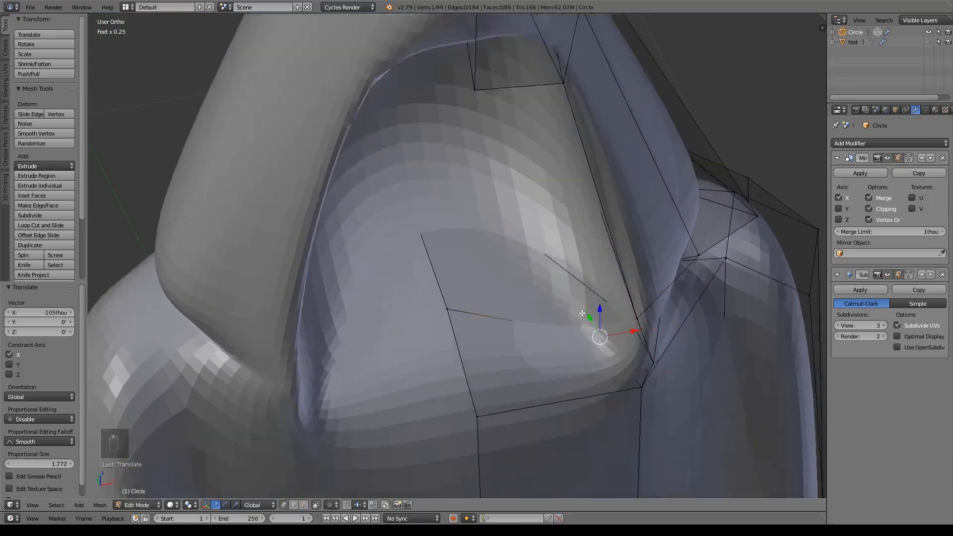
Move the recess's side vertex above the lowest one inward, -68.5 thou along X
key("z")
middle_click_drag(586, 342, 633, 321)
right_click(642, 303)
left_click_drag(673, 297, 661, 298)
key("z")
mouse_move(680, 330)
middle_mouse_down()
mouse_move(645, 314)
mouse_move(635, 373)
middle_mouse_up()
scroll(644, 313, "down", 3)
key("KP_1")
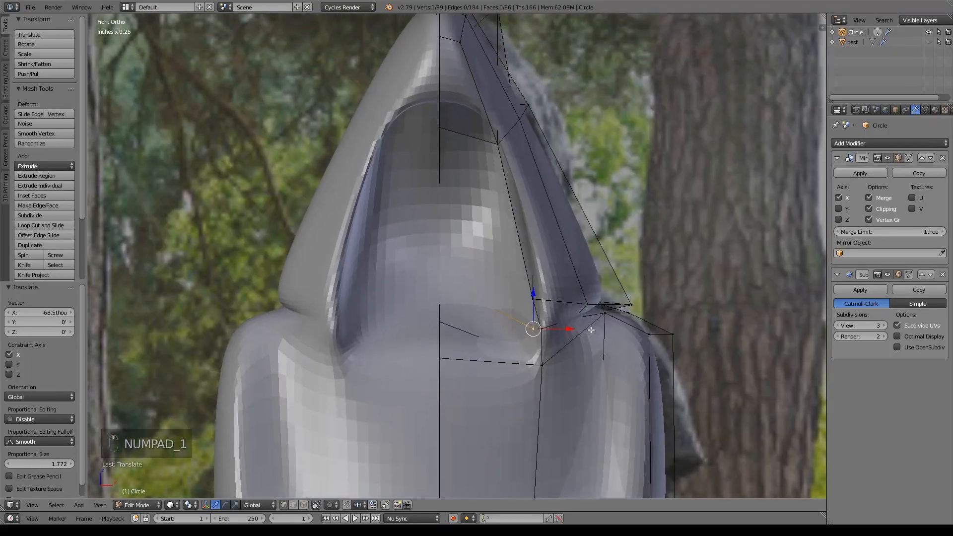
Move the recess's two lower side vertices together 139 thou outward along X and 139 thou up along Z
key("z")
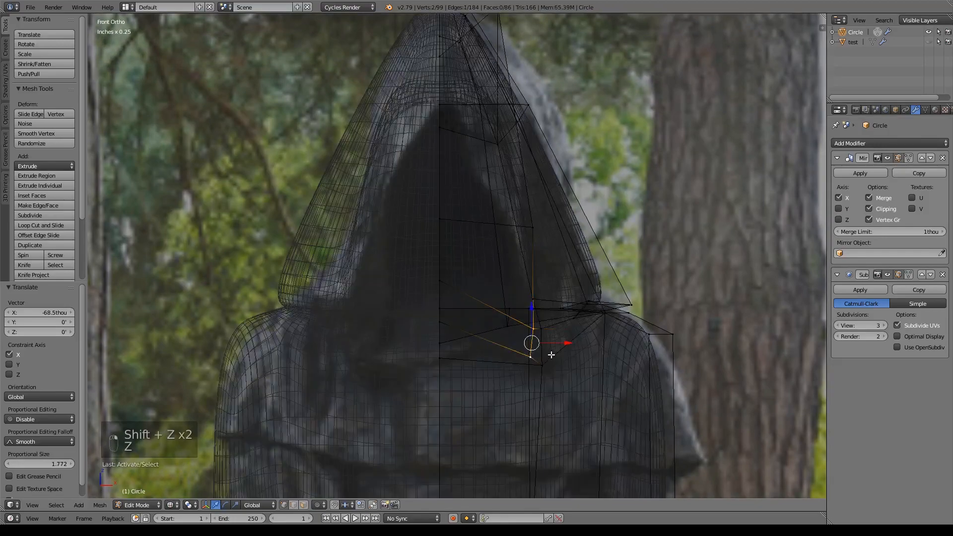
left_click_drag(564, 342, 579, 342)
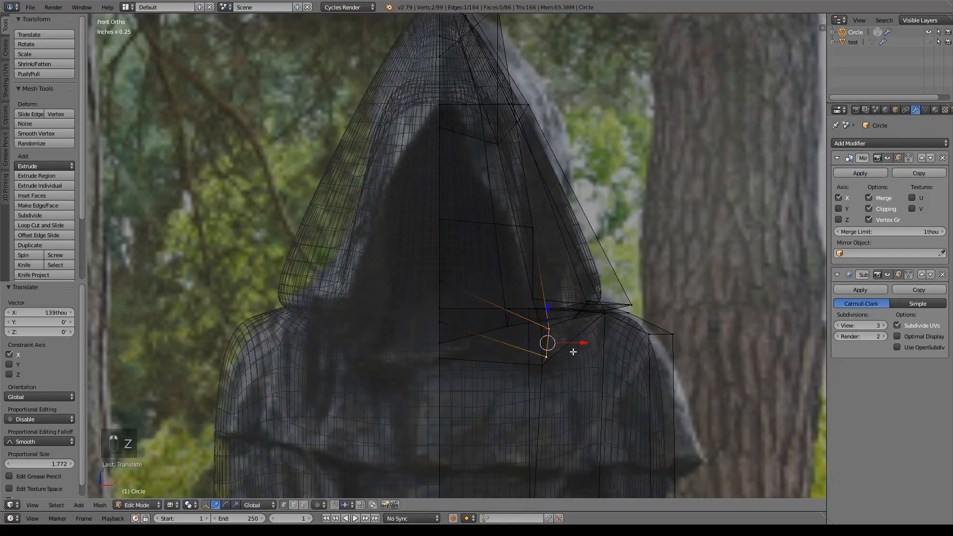
key("z")
left_click_drag(550, 310, 551, 297)
Cut a new edge loop around the upper robe and slide it up close beneath the neckline
middle_click_drag(567, 351, 549, 345)
key("ctrl+r")
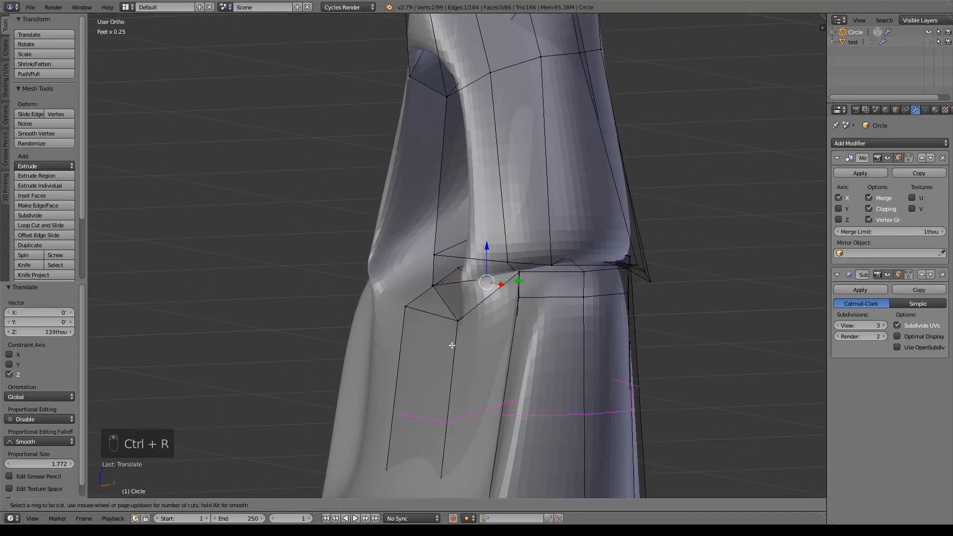
left_click(466, 355)
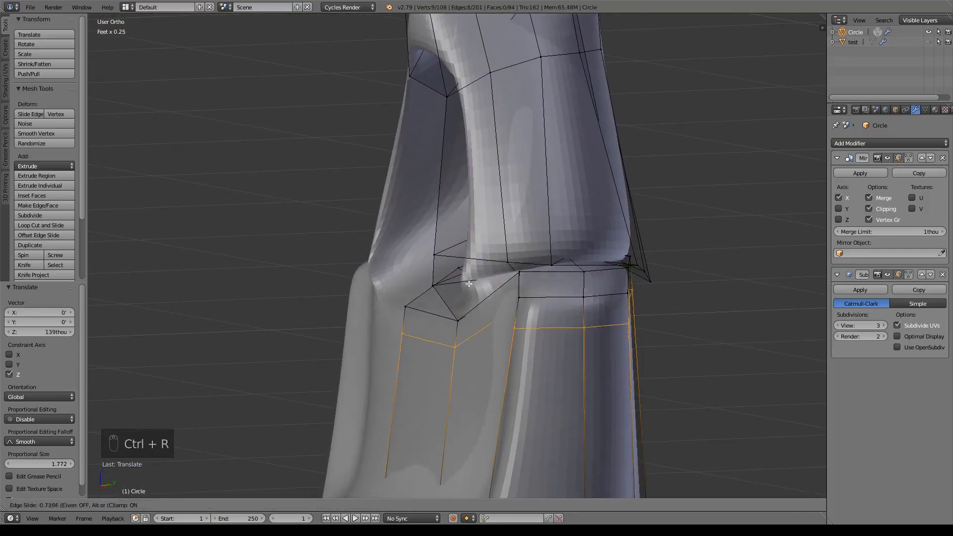
left_click(485, 311)
Move the new loop's front centre edge up along Z and forward along Y
right_click(452, 371)
right_click(400, 358, "shift")
left_click_drag(423, 326, 424, 277)
left_click_drag(455, 313, 427, 310)
Crease the new loop's front centre edge below the neckline with a factor of 1.000
right_click(455, 336)
right_click(401, 326, "shift")
key("shift+e")
left_click(617, 388)
Raise the new loop's next outer vertex 302 thou along Z and crease the edge joining it to the front edge at 1.000
right_click(452, 334)
key("shift+z")
key("z")
key("z")
middle_click_drag(501, 316, 552, 350)
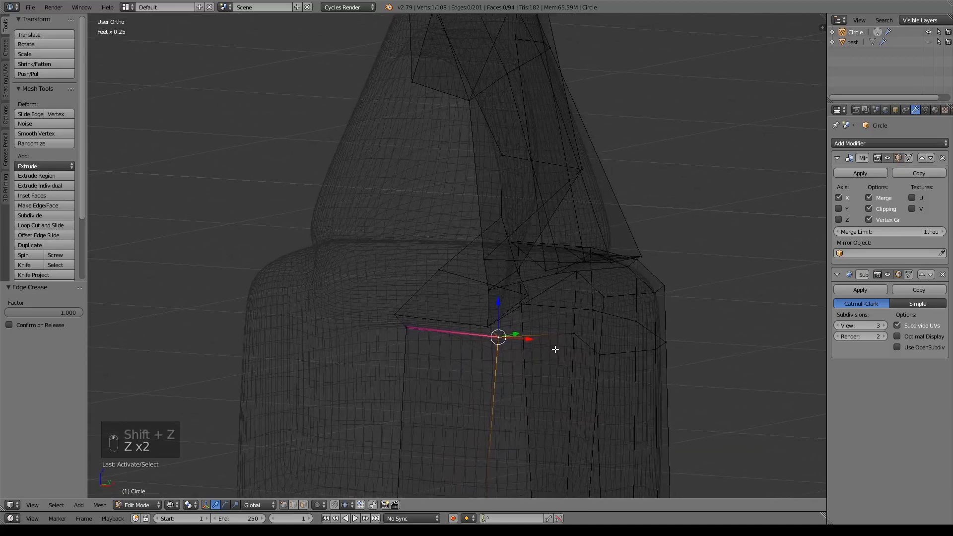
right_click(574, 334)
key("g")
key("z")
left_click(573, 268)
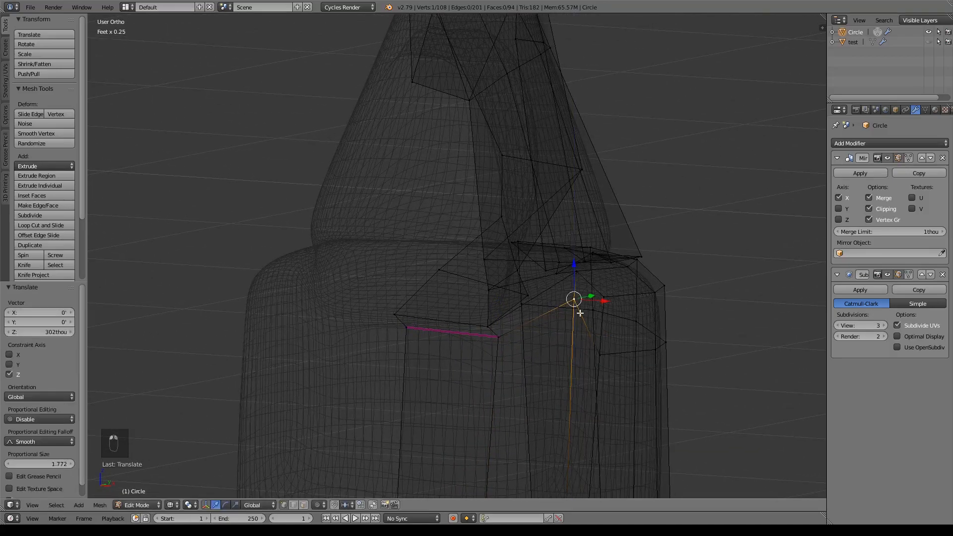
right_click(496, 338, "shift")
key("shift+e")
left_click(671, 383)
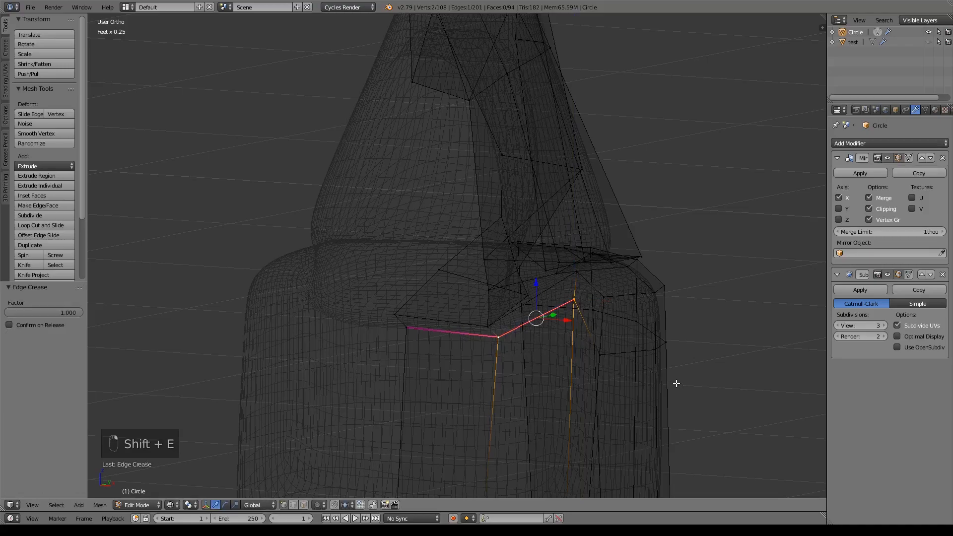
Crease the chest panel's vertical side edge and its two bottom edges with a factor of 1.000
key("z")
mouse_move(657, 380)
middle_mouse_down()
mouse_move(698, 382)
mouse_move(652, 235)
middle_mouse_up()
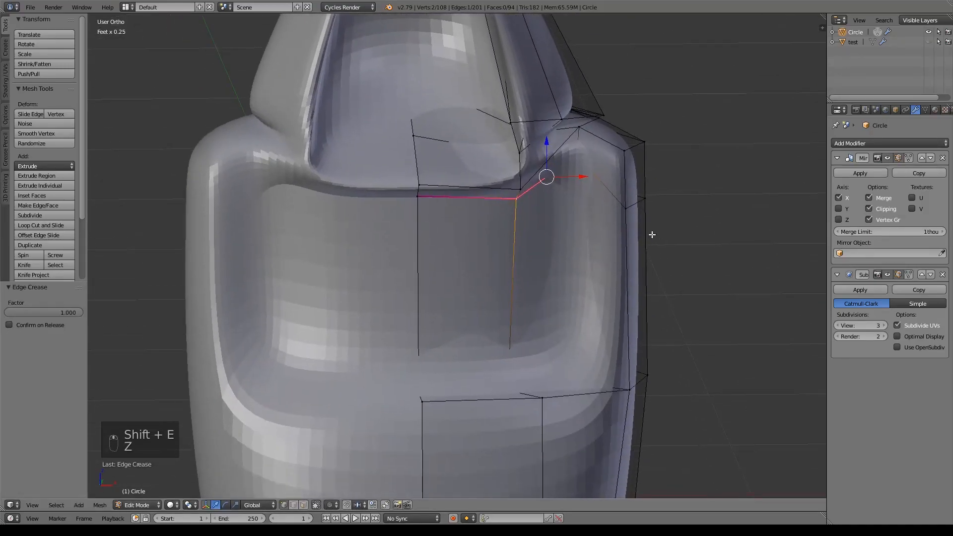
key("z")
right_click(570, 170)
right_click(582, 158)
right_click(577, 379, "shift")
right_click(505, 392, "shift")
right_click(421, 392, "shift")
key("shift+e")
left_click(630, 269)
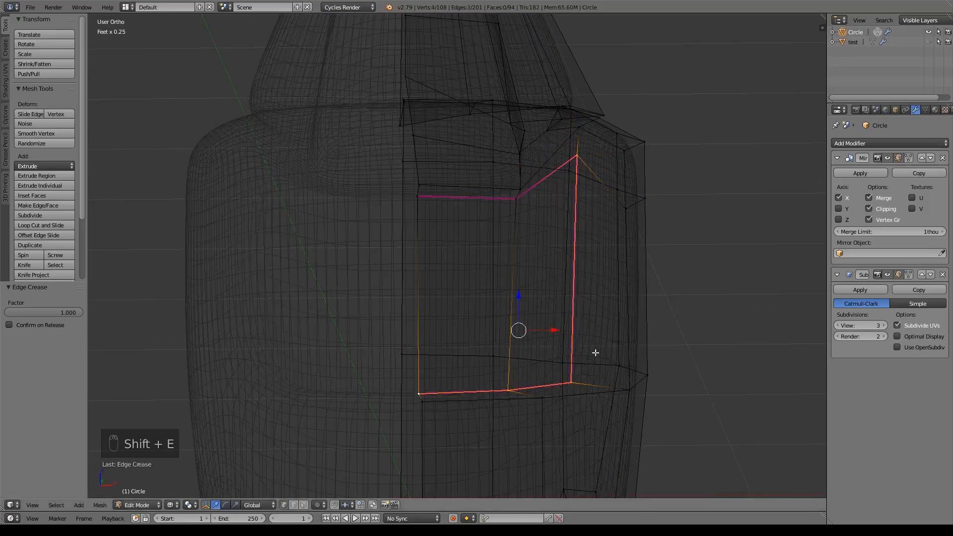
Crease the short edge running outward from the chest panel's lower corner with a factor of 0.403
middle_click_drag(594, 355, 538, 198, "shift")
right_click(519, 227)
right_click(575, 233, "shift")
key("shift+e")
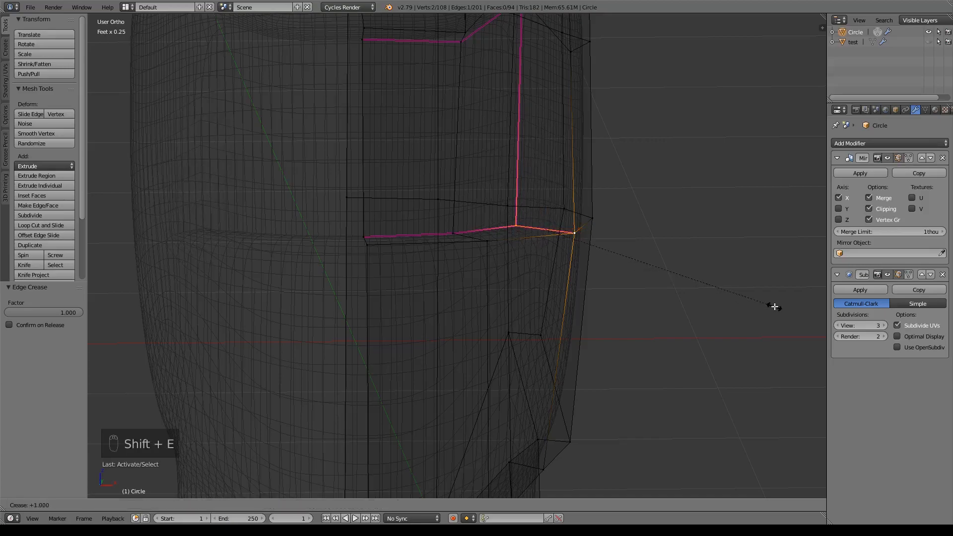
left_click(693, 280)
middle_click_drag(611, 407, 600, 174, "shift")
Select the edge loop lower down around the robe's front and side and crease it with a factor of 1.000
middle_click_drag(560, 336, 490, 261)
right_click(490, 259, "alt")
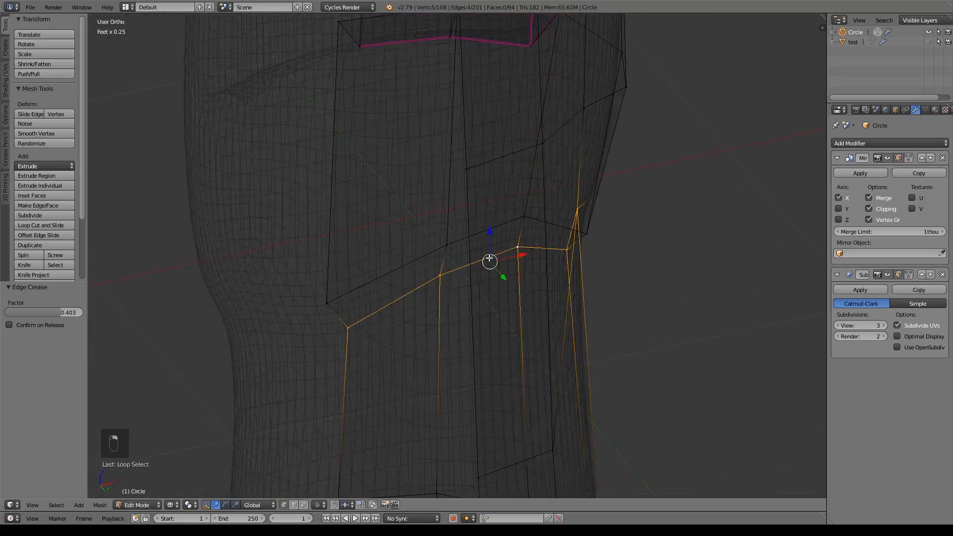
key("shift+e")
left_click(319, 315)
mouse_move(589, 315)
middle_mouse_down()
mouse_move(533, 303)
mouse_move(482, 327)
mouse_move(557, 273)
mouse_move(487, 318)
middle_mouse_up()
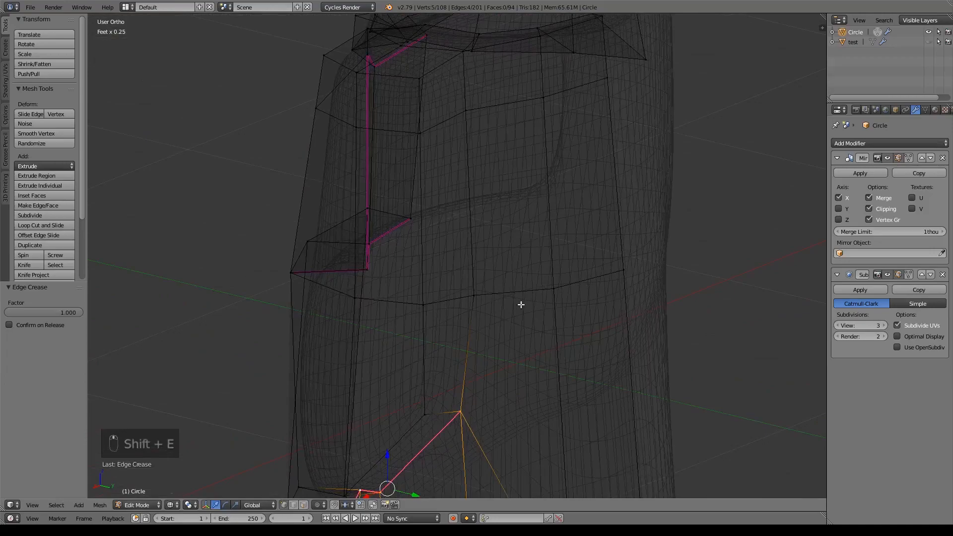
Crease the two stacked vertical edges on the robe's side, running up from the already creased lower loop, with a factor of 1.000
right_click(472, 397)
right_click(473, 310)
right_click(467, 119, "shift")
key("shift+e")
left_click(619, 198)
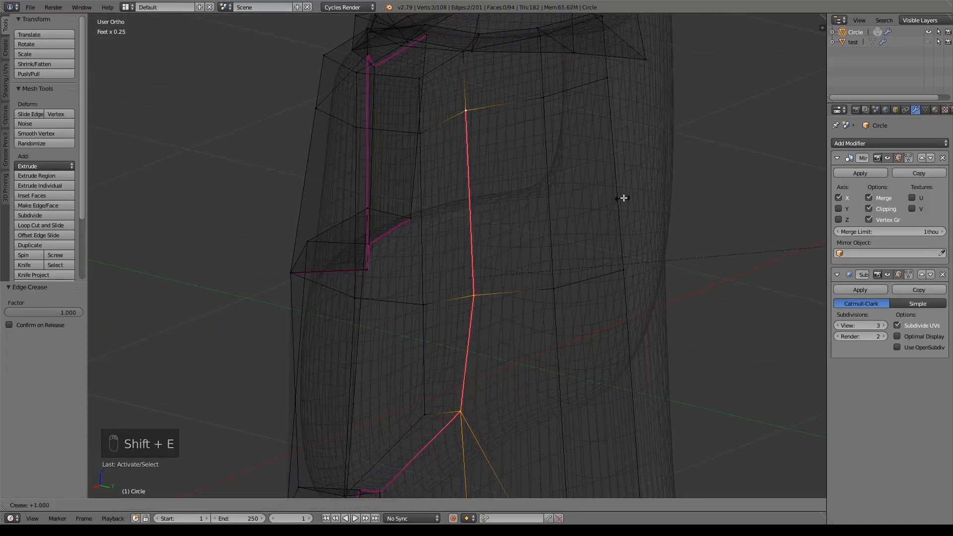
Remove the crease from the short edge running outward from the chest panel's upper corner with a factor of -0.964
key("z")
middle_click_drag(557, 223, 738, 230)
middle_click_drag(575, 129, 610, 282, "shift")
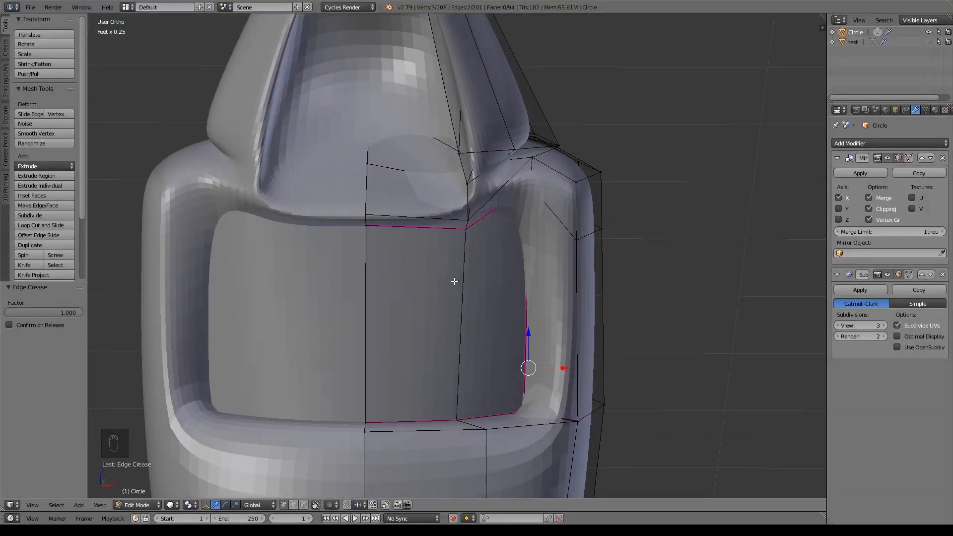
middle_click_drag(462, 244, 499, 247, "shift")
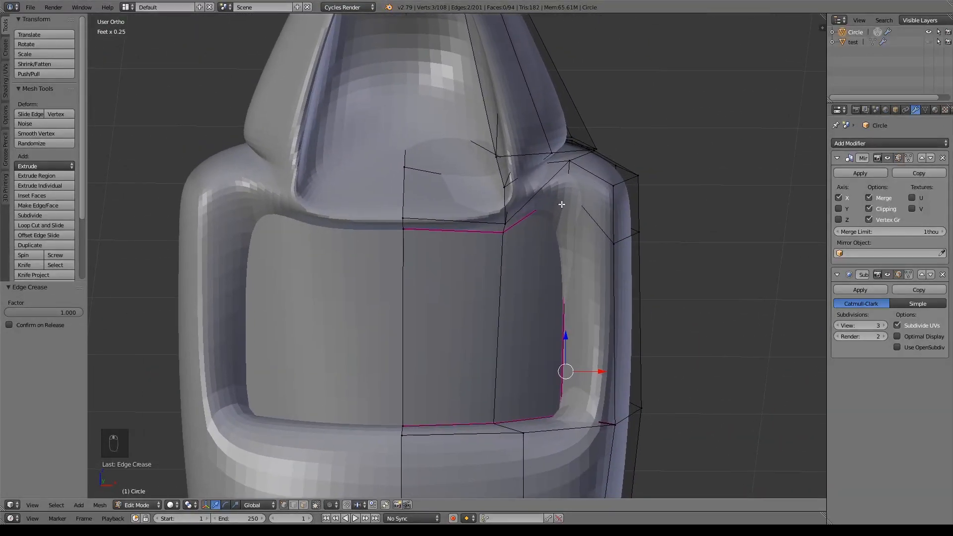
middle_click_drag(542, 199, 559, 202, "shift")
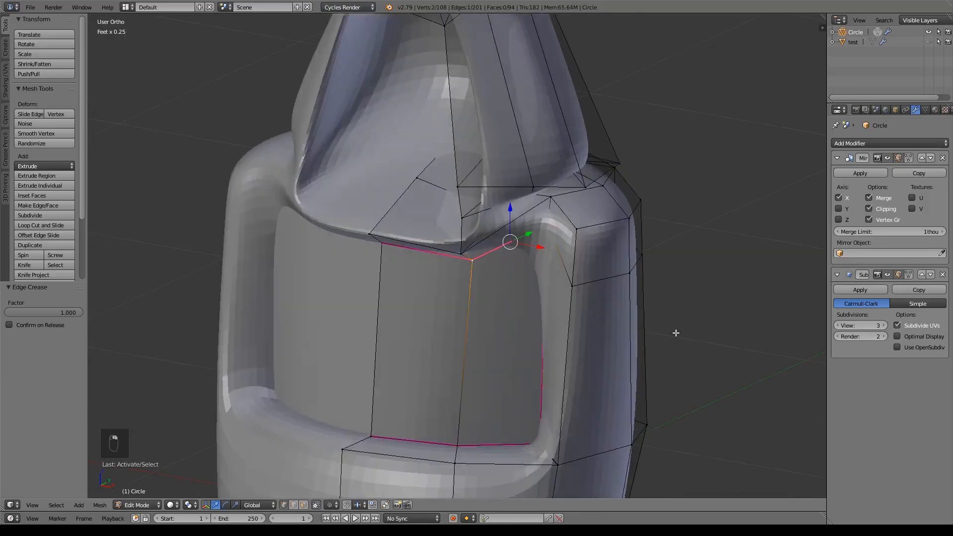
key("shift+e")
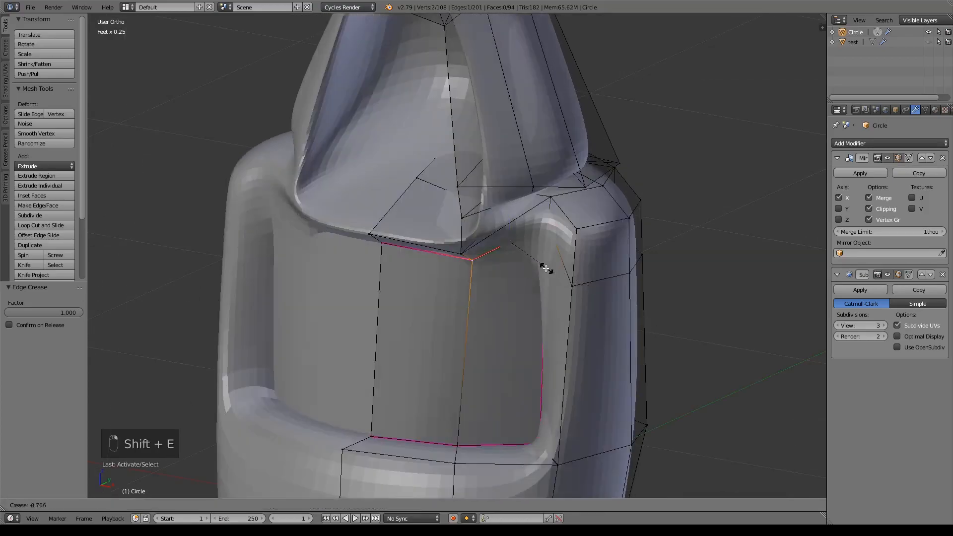
left_click(509, 250)
Remove the crease from the chest panel's top front edge with a factor of -0.974
right_click(545, 226)
right_click(386, 247, "shift")
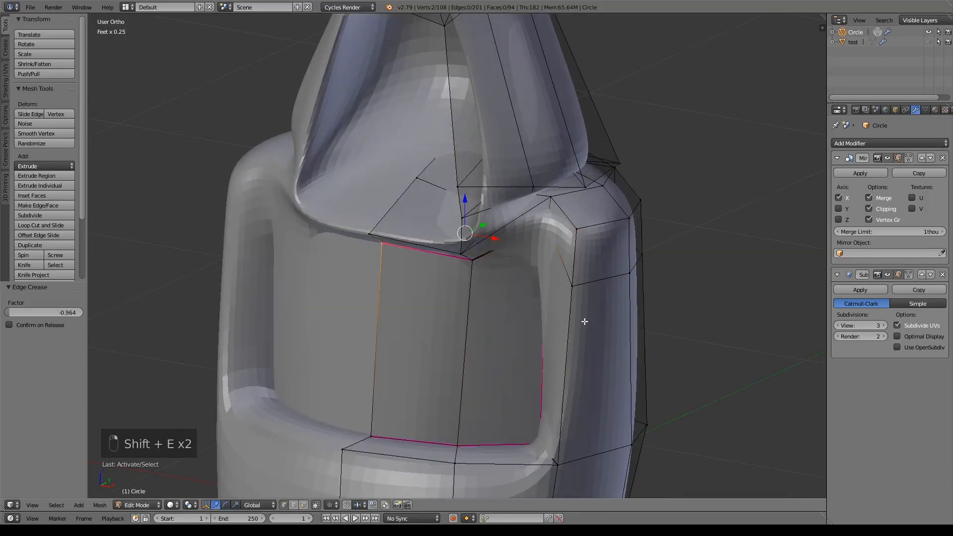
right_click(481, 261, "shift")
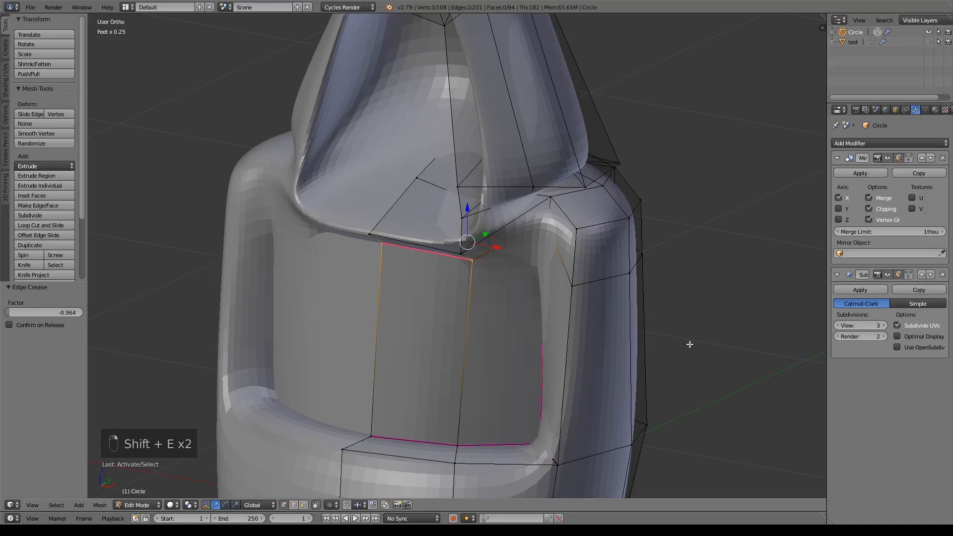
key("shift+e")
left_click(483, 248)
key("shift+e")
left_click(476, 245)
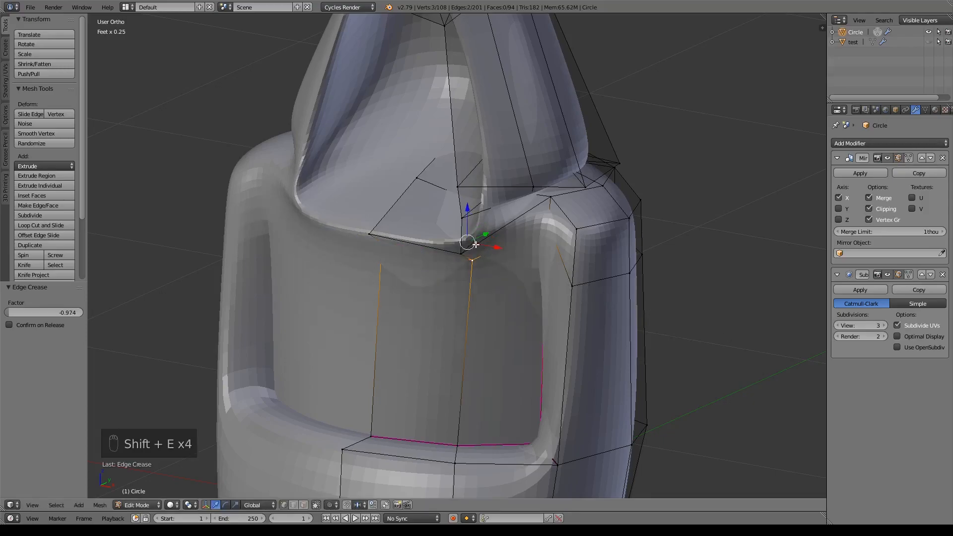
In front view, move the face opening's two lower inner side vertices inward along X, the second one by -183 thou
key("KP_1")
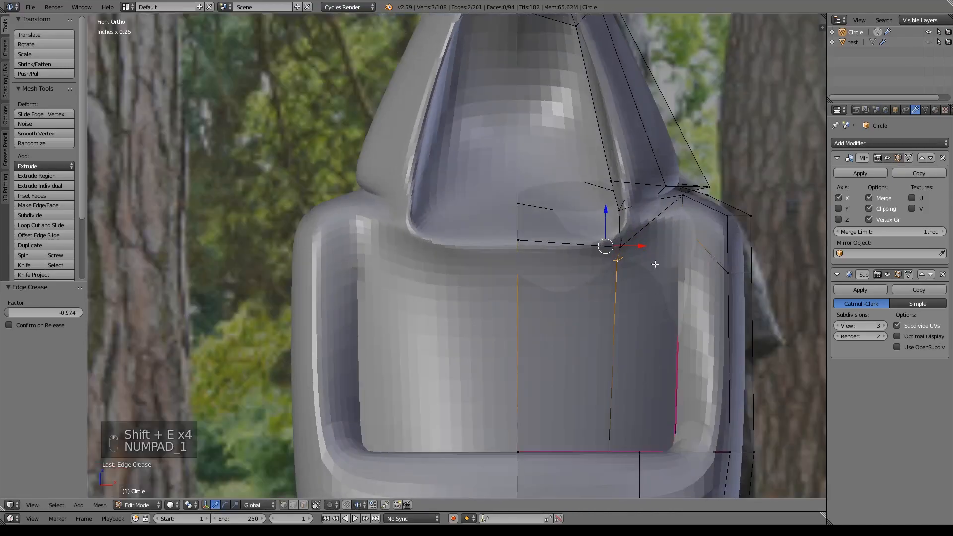
middle_click_drag(655, 264, 607, 322, "shift")
right_click(610, 258)
left_click_drag(631, 260, 651, 261)
middle_click_drag(604, 327, 574, 315, "shift")
right_click(560, 254)
left_click_drag(596, 251, 562, 216)
Move the face opening's upper side vertex 47.9 thou along X and -244 thou along Z, and its top centre vertex -644 thou along Z
middle_click_drag(531, 68, 529, 172, "shift")
right_click(526, 173)
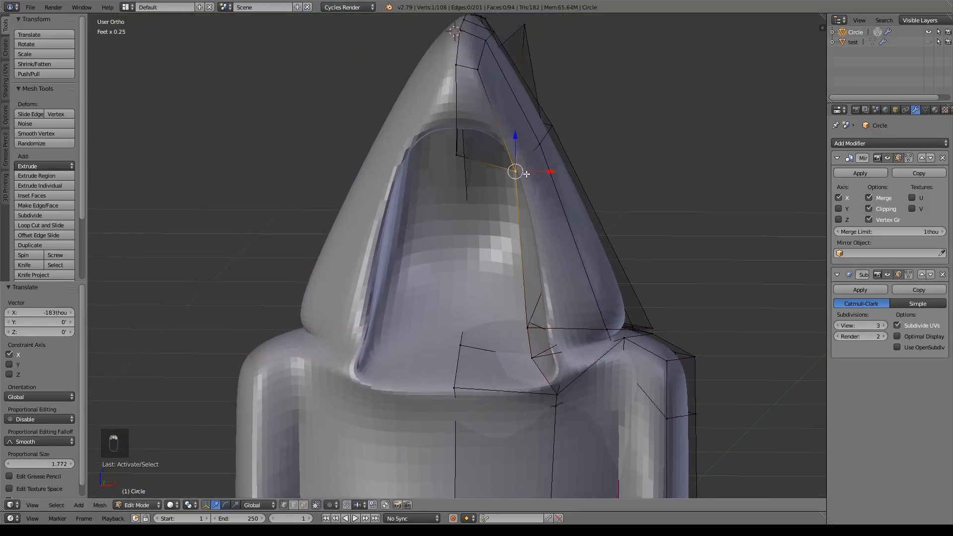
key("KP_1")
key("g")
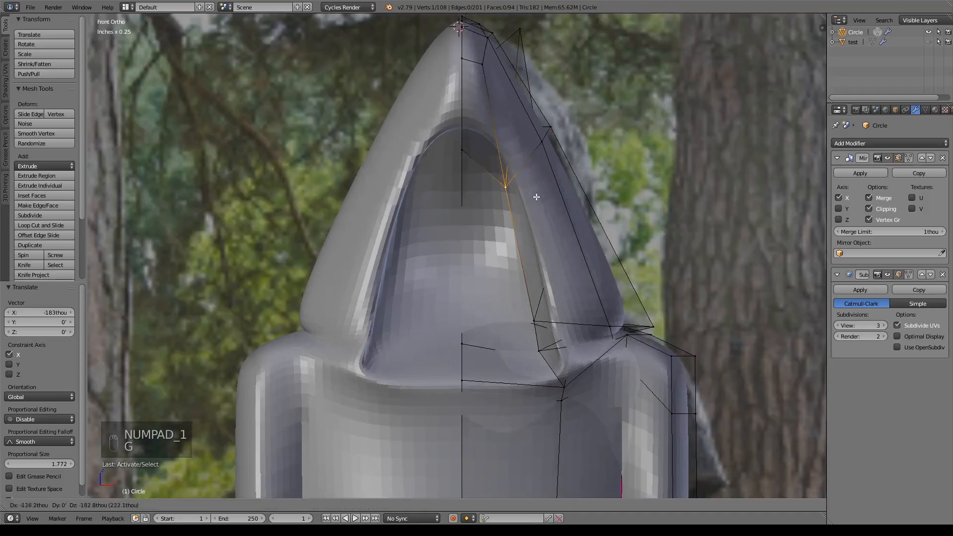
left_click(555, 203)
right_click(461, 148)
key("g")
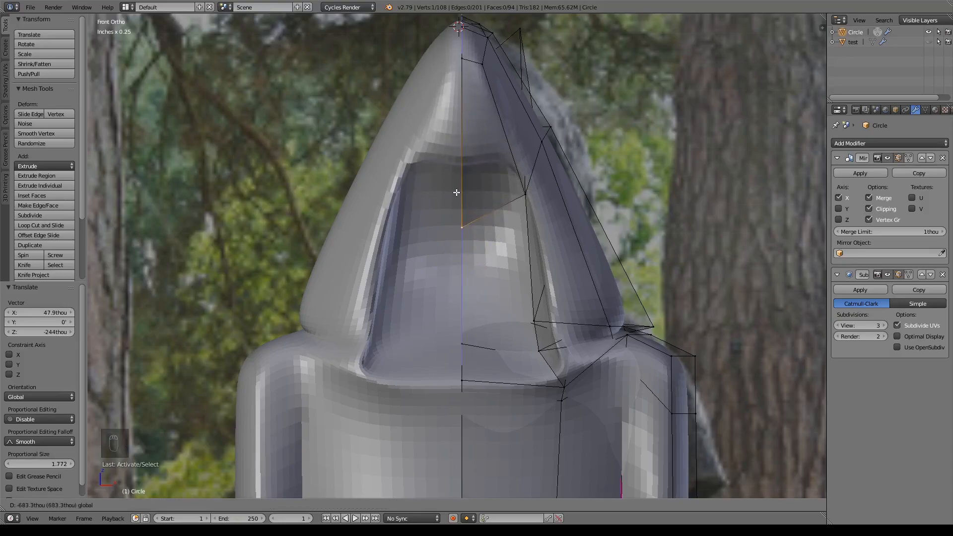
left_click(457, 194)
In side view, move the hood's front tip edge 139 thou in Y and -231 thou in Z, and the next edge back 144 and -161 thou
middle_click_drag(457, 193, 399, 263)
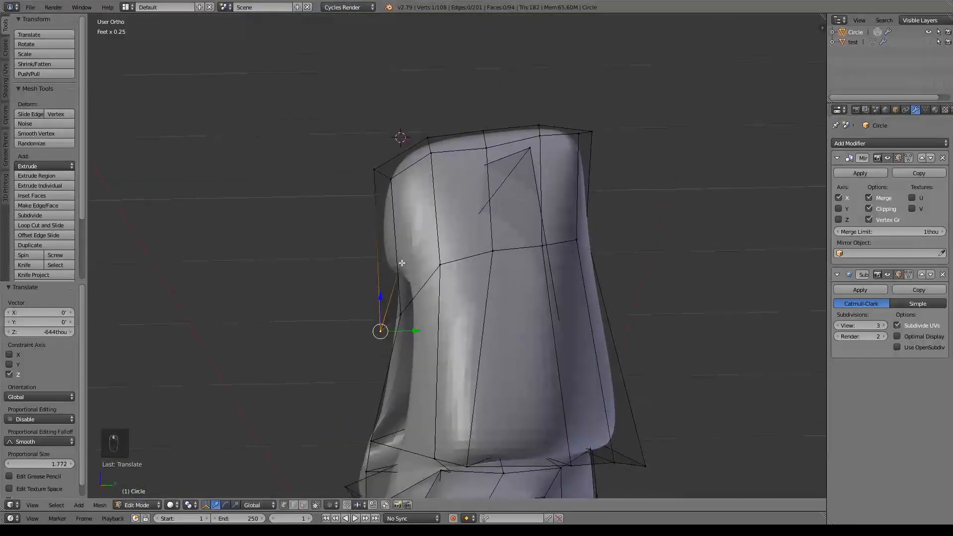
key("KP_3")
right_click(376, 170)
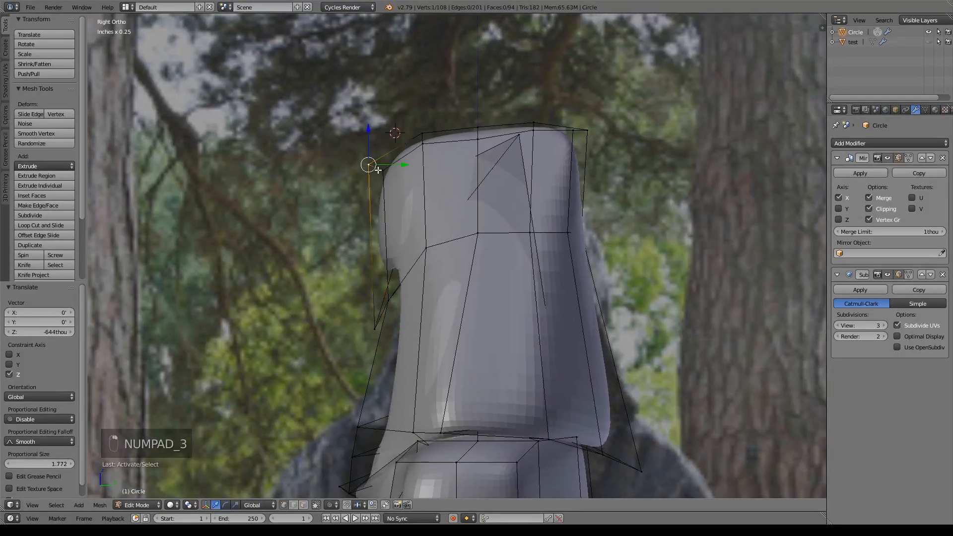
key("g")
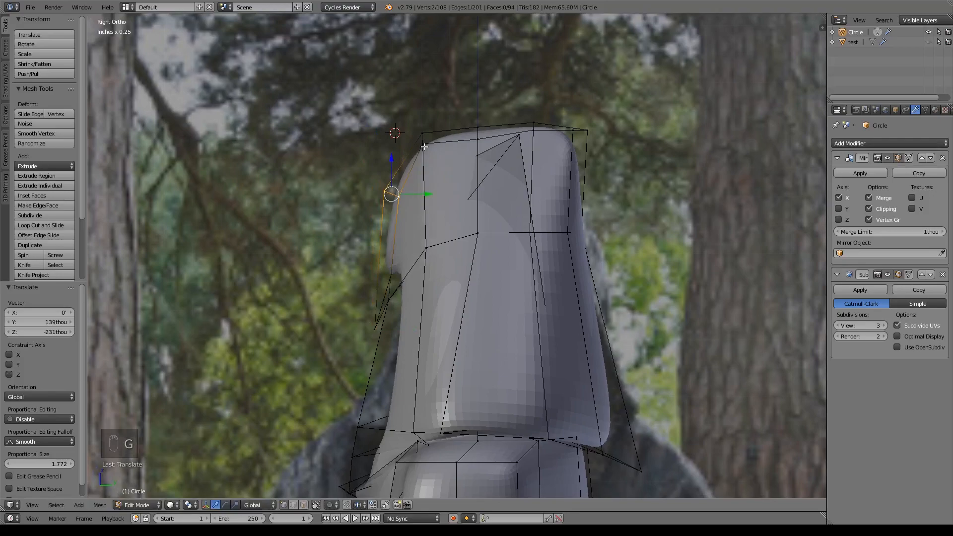
key("g")
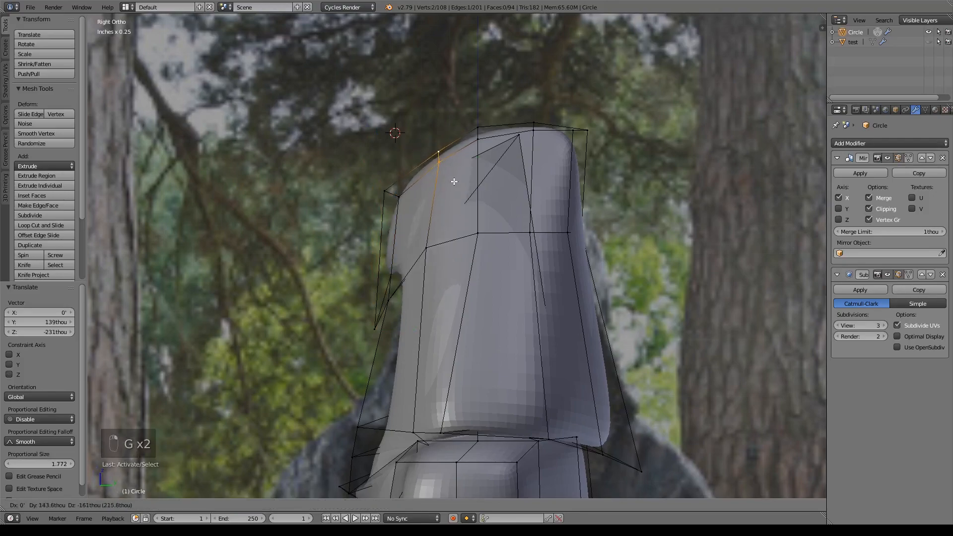
left_click(454, 182)
Move the inner vertex near the hood's peak 94 thou along Y
right_click(514, 137)
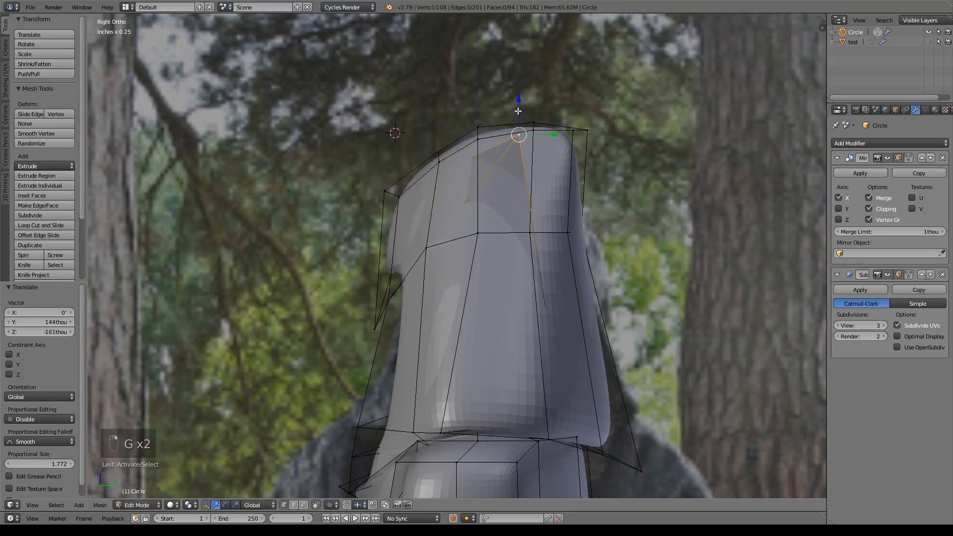
key("z")
middle_click_drag(531, 243, 540, 241)
key("z")
key("z")
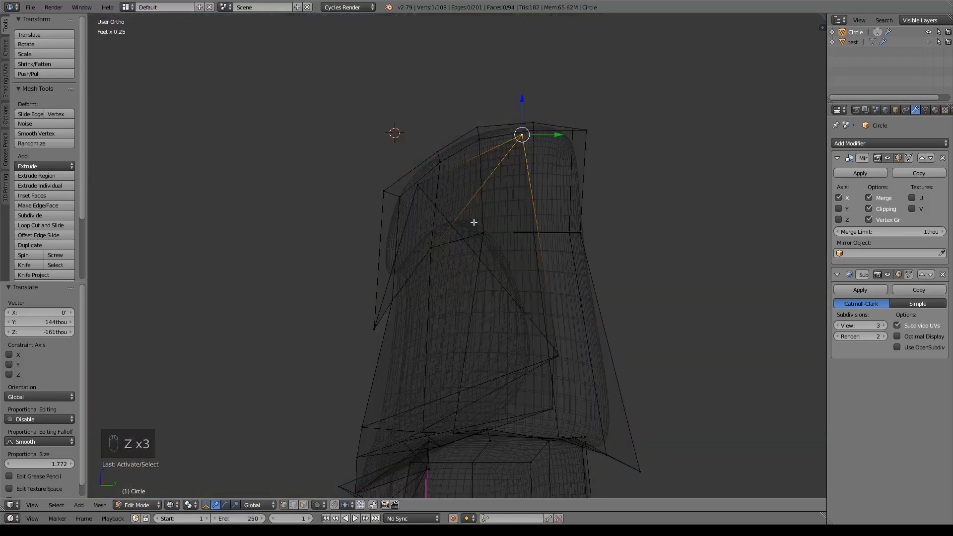
middle_click_drag(472, 317, 518, 285)
middle_click_drag(430, 199, 452, 203)
key("g")
key("y")
left_click(550, 189)
Crease the edge joining the hood's inner peak vertex to its outer neighbour with a factor of 0.270
middle_click_drag(550, 189, 621, 264)
left_click_drag(501, 141, 503, 130)
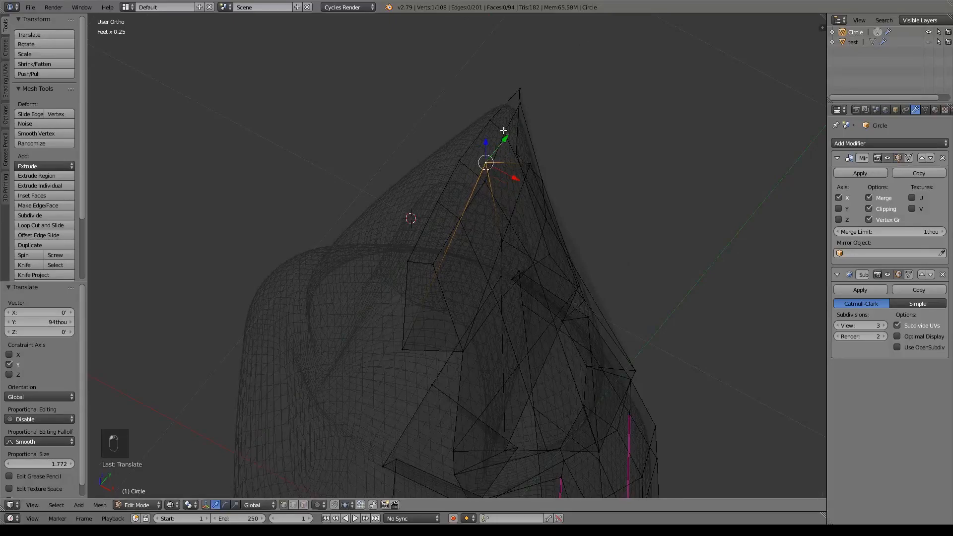
right_click(530, 169, "shift")
key("shift+e")
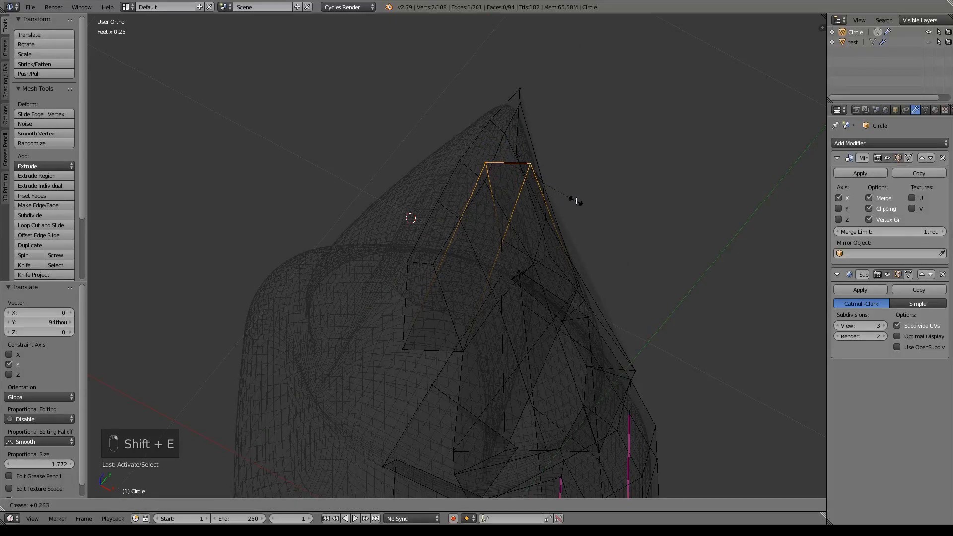
left_click(575, 201)
Add one horizontal loop cut around the statue's base and slide it close to the bottom edge with a factor of -0.897
middle_click_drag(574, 202, 472, 172)
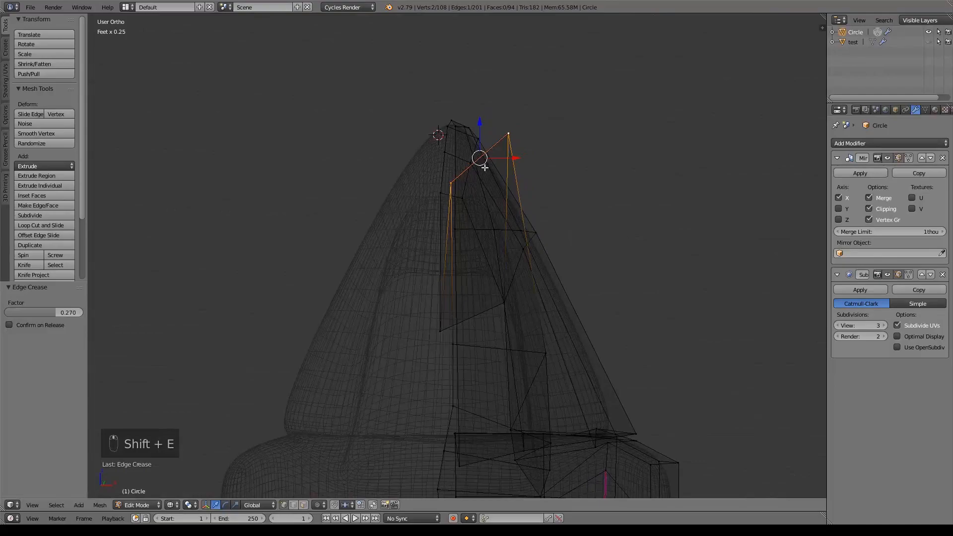
key("z")
mouse_move(578, 282)
middle_mouse_down()
mouse_move(589, 344)
mouse_move(494, 298)
mouse_move(581, 302)
middle_mouse_up()
mouse_move(486, 278)
middle_mouse_down()
mouse_move(568, 272)
mouse_move(504, 315)
mouse_move(562, 319)
middle_mouse_up()
middle_click_drag(593, 413, 597, 199, "shift")
middle_click_drag(610, 420, 590, 208, "shift")
middle_click_drag(609, 390, 553, 371, "shift")
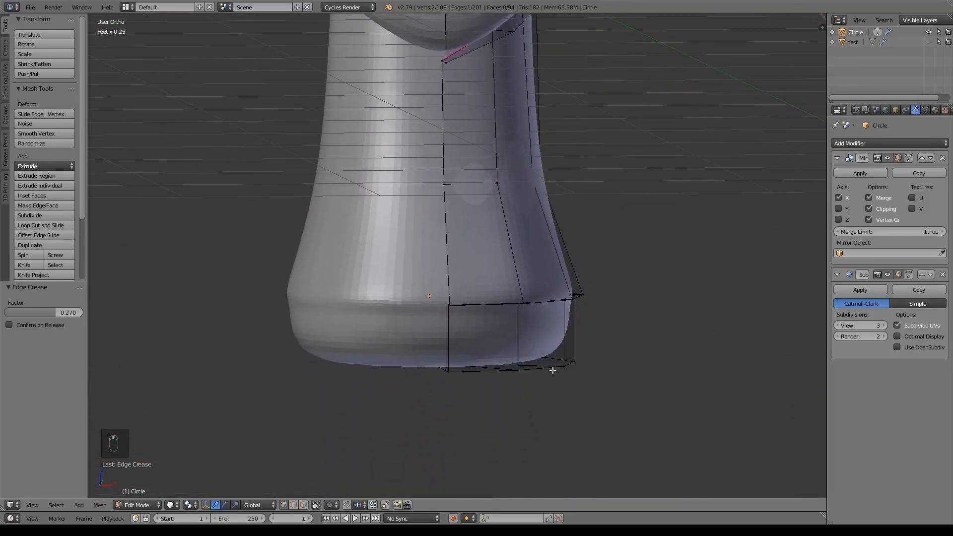
key("ctrl+r")
left_click(513, 343)
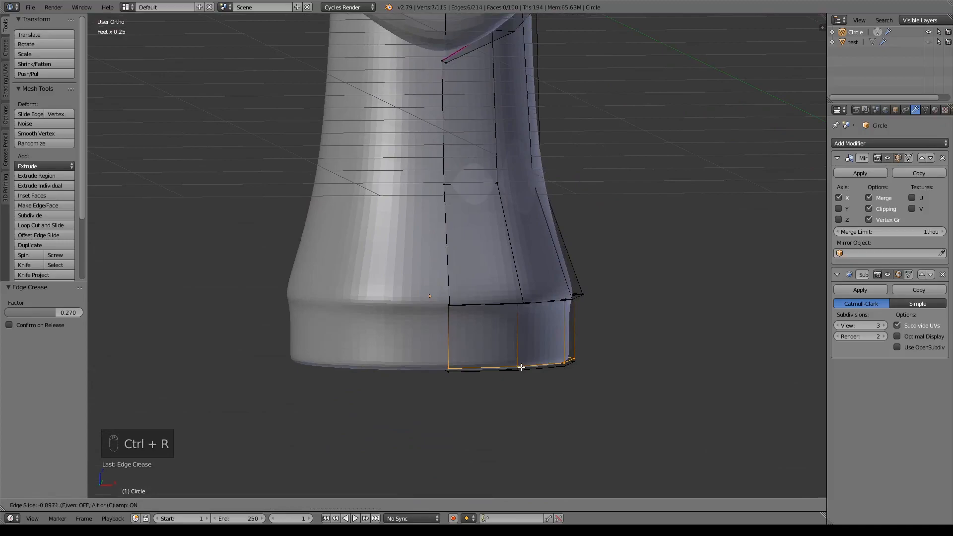
left_click(519, 366)
Crease the base's bottom edge loop, and crease the loop around the base's upper rim with a factor of 1.000
right_click(548, 371, "alt")
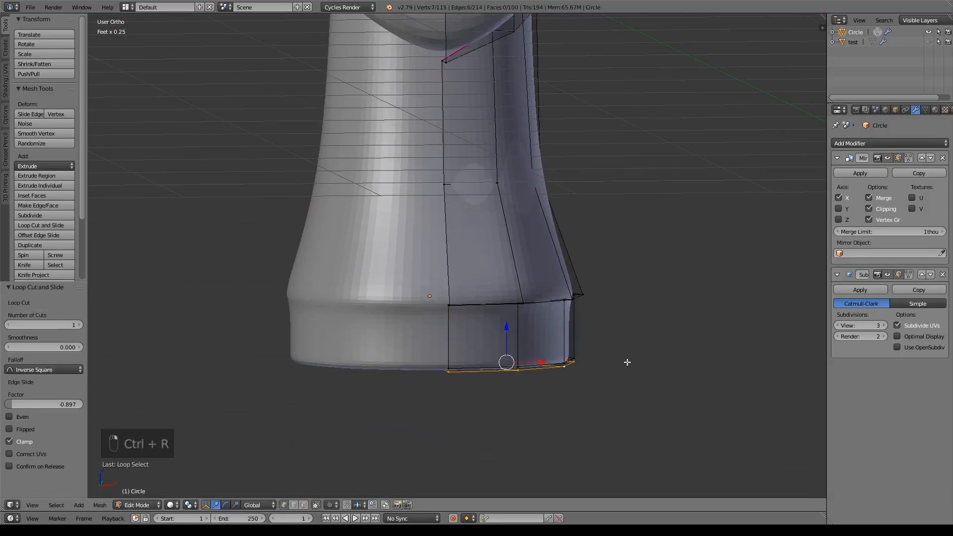
key("shift+e")
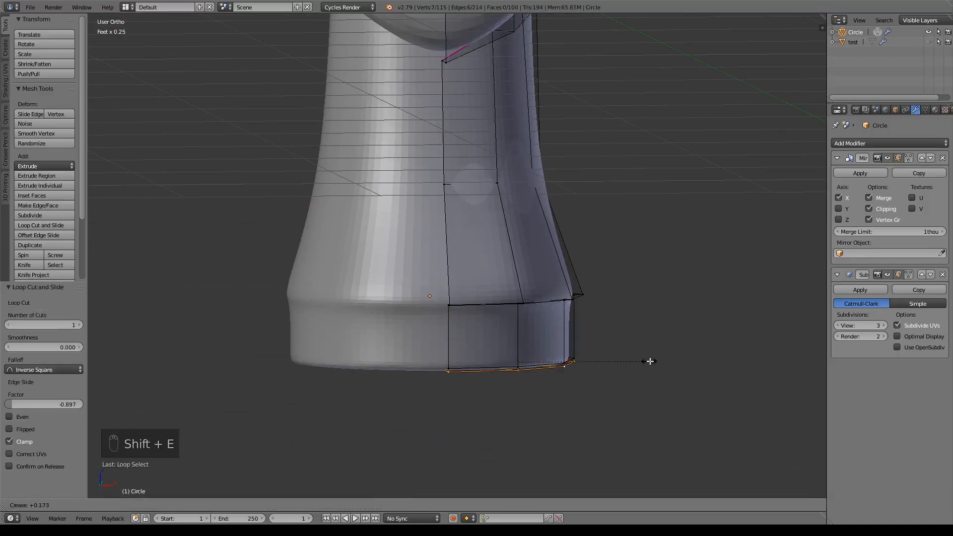
left_click(508, 329)
middle_click_drag(642, 329, 510, 312)
right_click(511, 251, "alt")
key("shift+e")
left_click(752, 297)
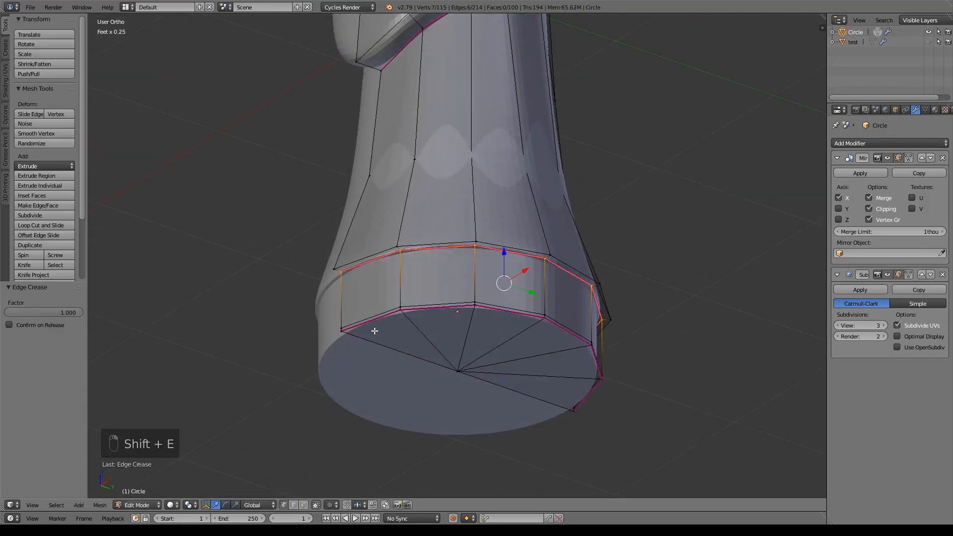
Try to crease the sleeves' three front centre-line edges below the chest panel with a factor of 1.000
middle_click_drag(531, 199, 593, 429)
middle_click_drag(519, 397, 553, 374)
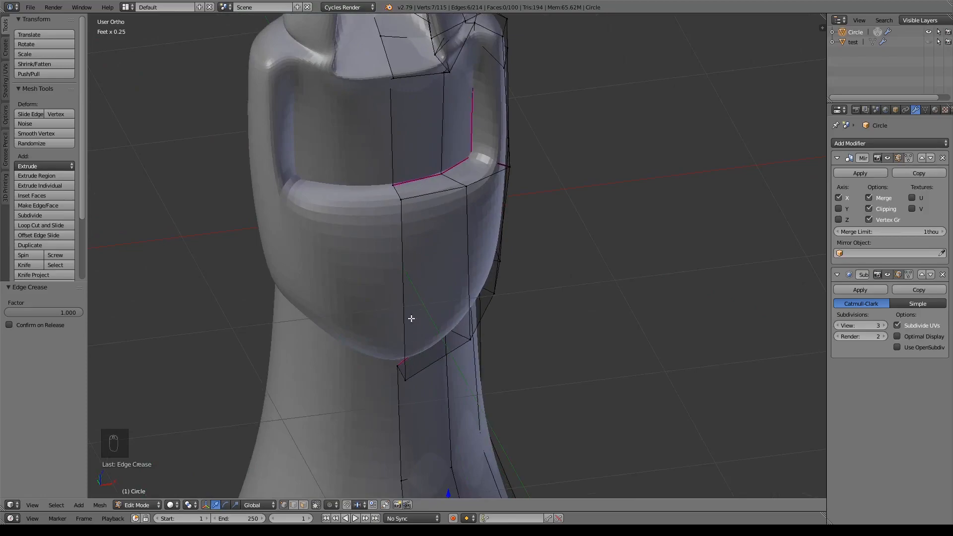
right_click(401, 205)
right_click(406, 382, "shift")
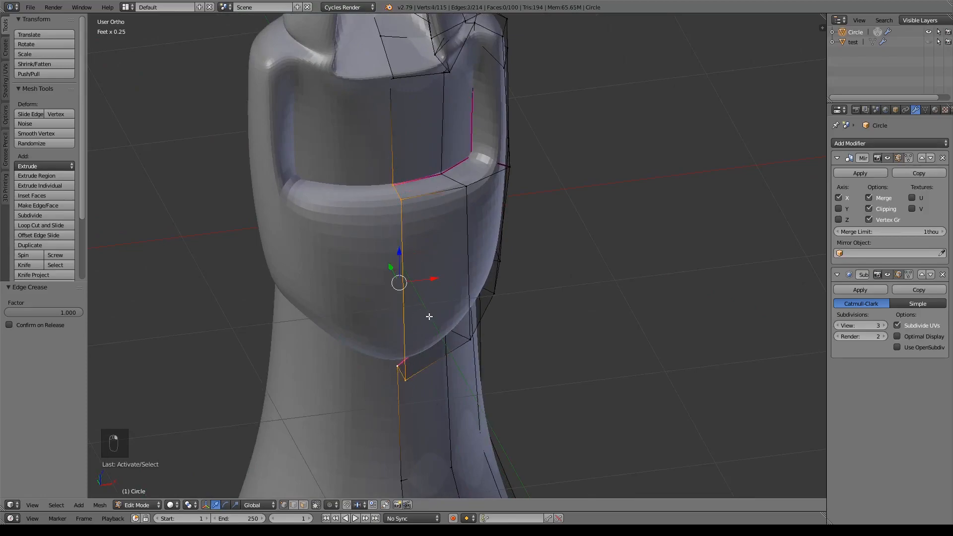
key("shift+e")
left_click(189, 312)
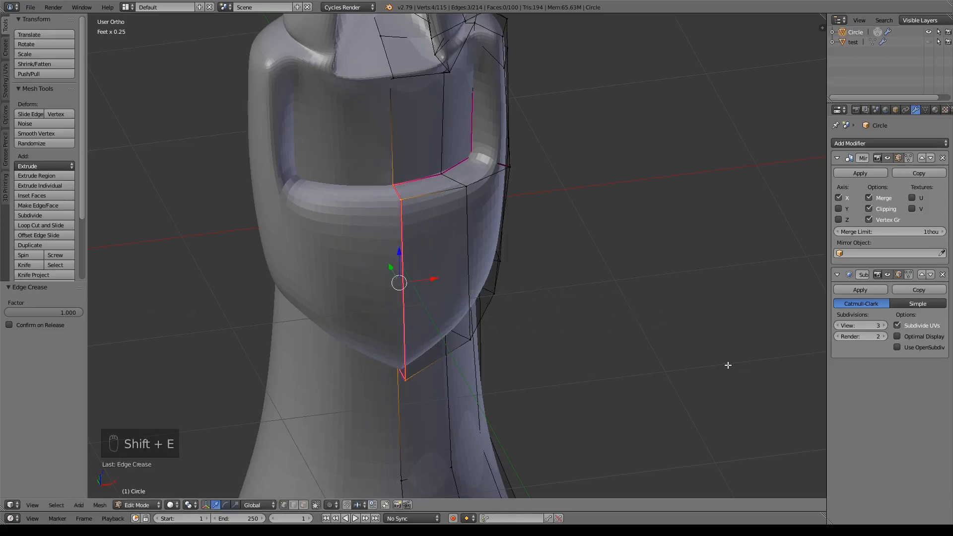
Undo the crease on the sleeves' front centre-line edges
middle_click_drag(728, 365, 96, 353)
middle_click_drag(578, 323, 498, 341, "shift")
scroll(491, 356, "up", 4)
middle_click_drag(492, 176, 478, 222, "shift")
key("ctrl+z")
Add one vertical loop cut beside the statue's front centre line and slide it toward the centre with a factor of -0.779
middle_click_drag(664, 313, 286, 78)
middle_click_drag(216, 428, 305, 378, "shift")
scroll(306, 377, "down", 5)
middle_click_drag(384, 264, 385, 295, "shift")
key("ctrl+r")
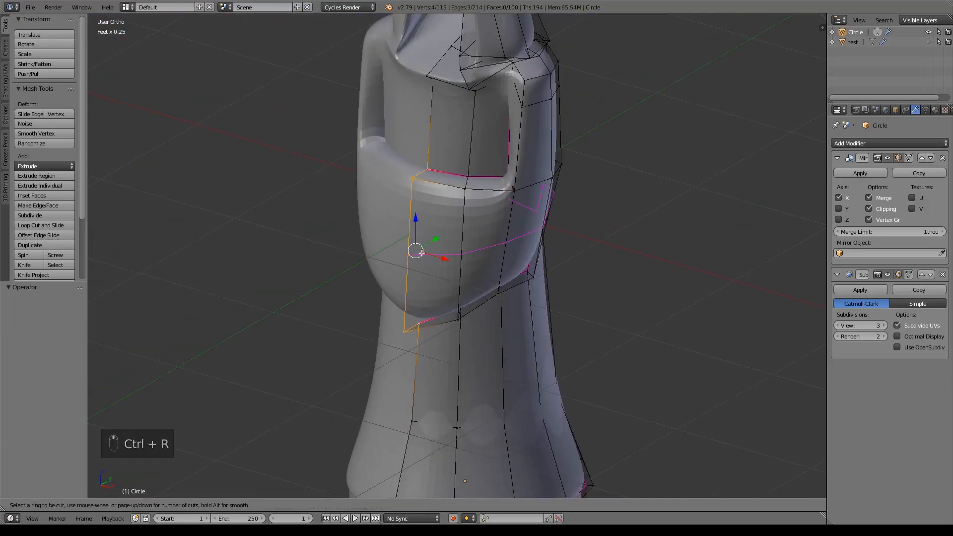
left_click(431, 179)
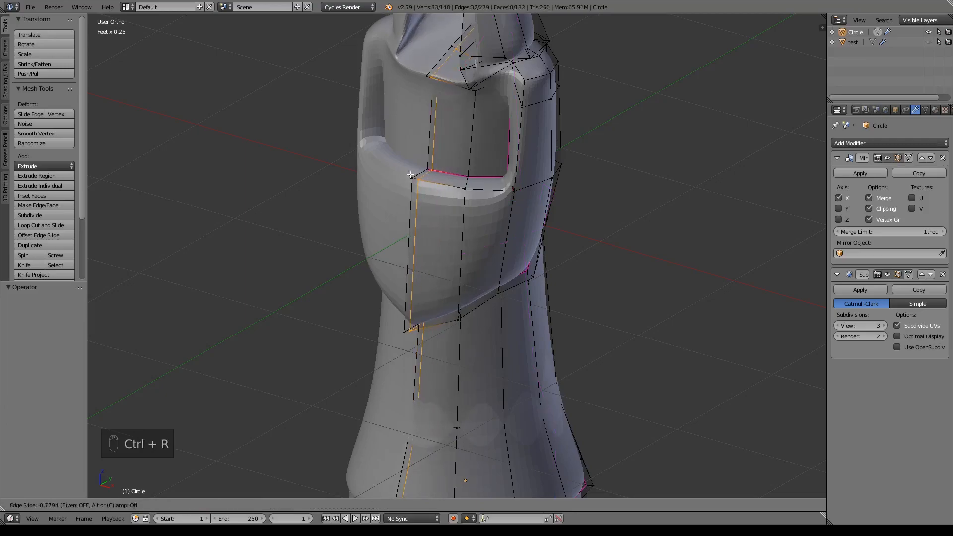
left_click(410, 174)
Select the four centre-line vertices at the sleeves' upper and lower front edges and scale them by 0.713
middle_click_drag(464, 272, 515, 278)
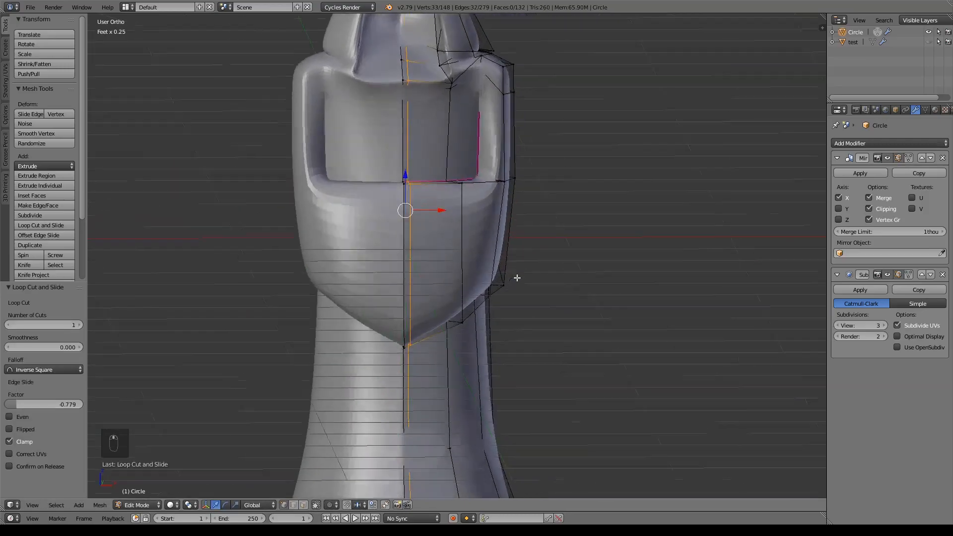
middle_click_drag(513, 330, 539, 368, "shift")
scroll(539, 367, "up", 5)
middle_click_drag(489, 338, 554, 362)
right_click(421, 190)
right_click(385, 172, "shift")
right_click(381, 171, "shift")
right_click(375, 177, "shift")
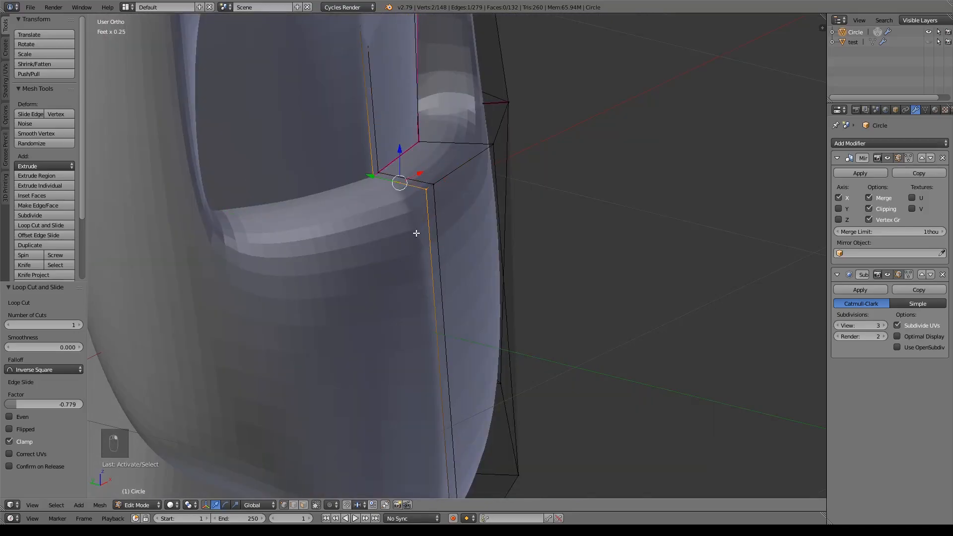
middle_click_drag(481, 346, 456, 110, "shift")
right_click(431, 343, "shift")
right_click(385, 337, "shift")
key("s")
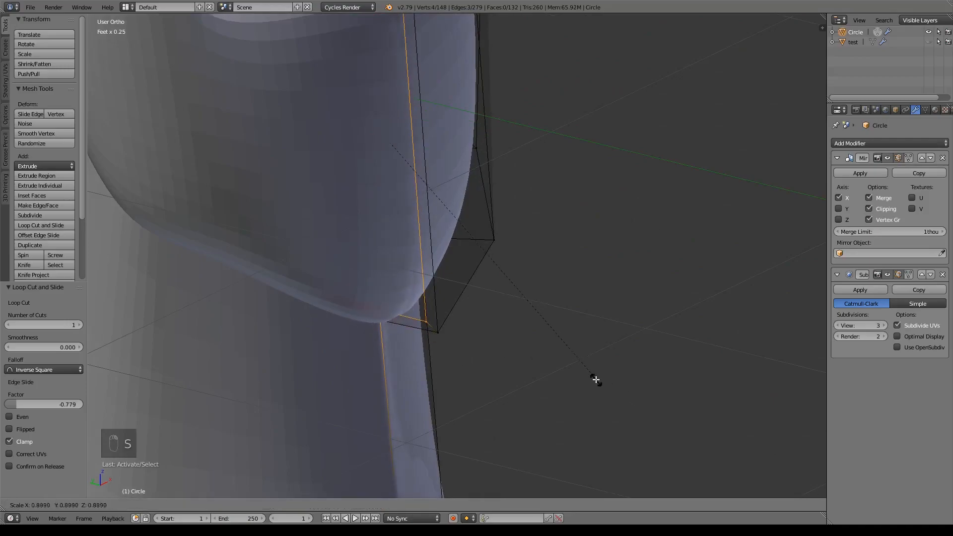
left_click(543, 344)
Scale the sleeves' four front centre-line vertices by 1.281 along Z and crease the edges between them
middle_click_drag(486, 206, 535, 365)
key("s")
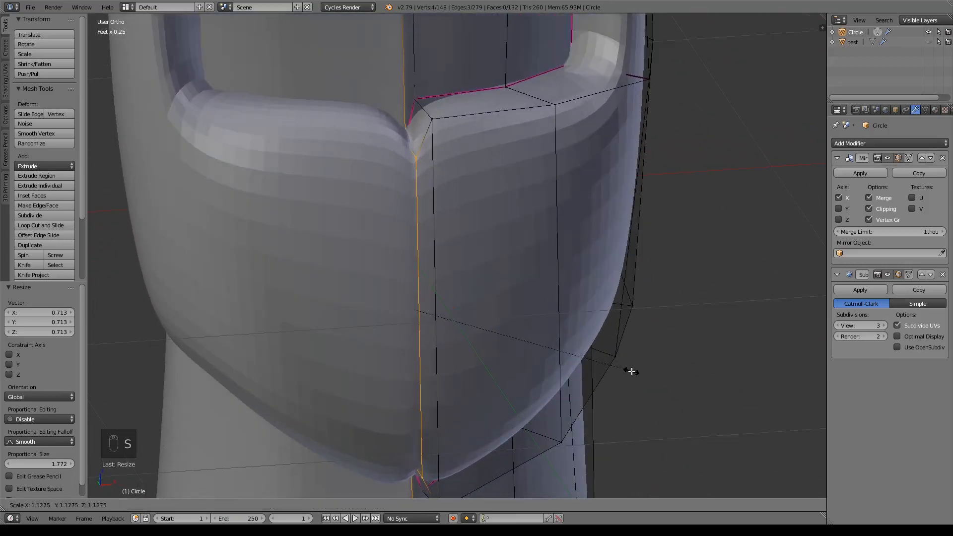
key("z")
left_click(661, 377)
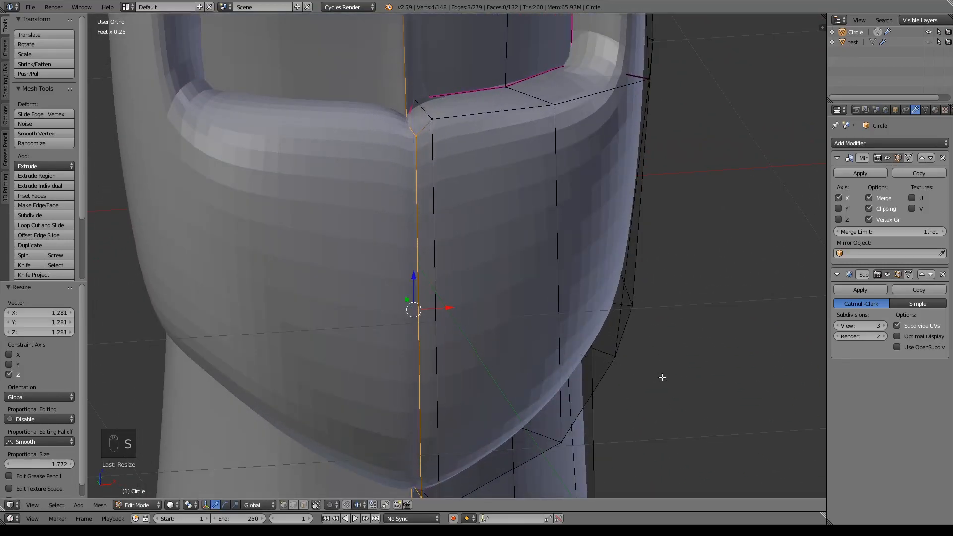
key("shift+e")
left_click(537, 250)
In front view, move the two vertices beside the centre line at the chest panel's upper end outward along X by 105 and 135 thou
middle_click_drag(517, 269, 508, 365)
key("Tab")
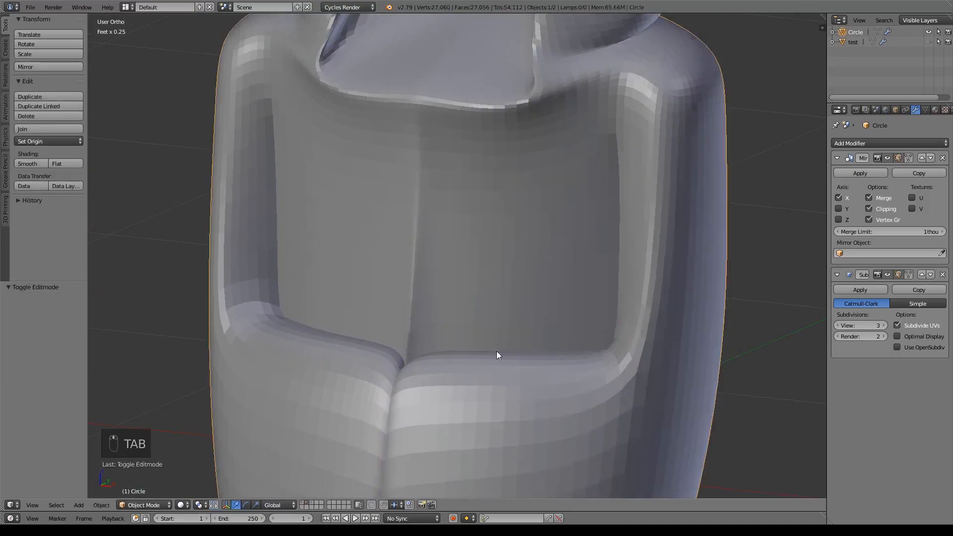
middle_click_drag(406, 251, 440, 31)
middle_click_drag(477, 159, 402, 400)
middle_click_drag(329, 235, 438, 351)
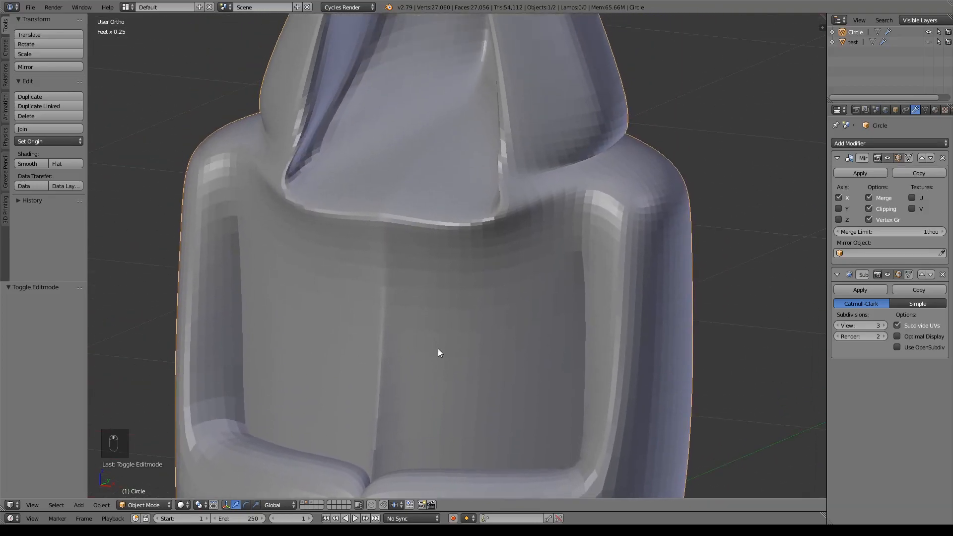
key("KP_1")
key("Tab")
scroll(453, 345, "down", 4)
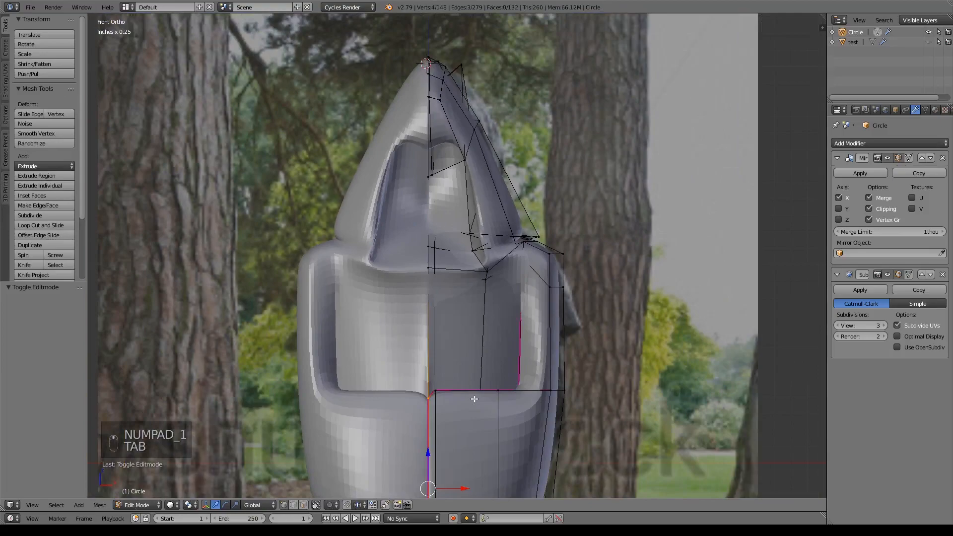
right_click(426, 189)
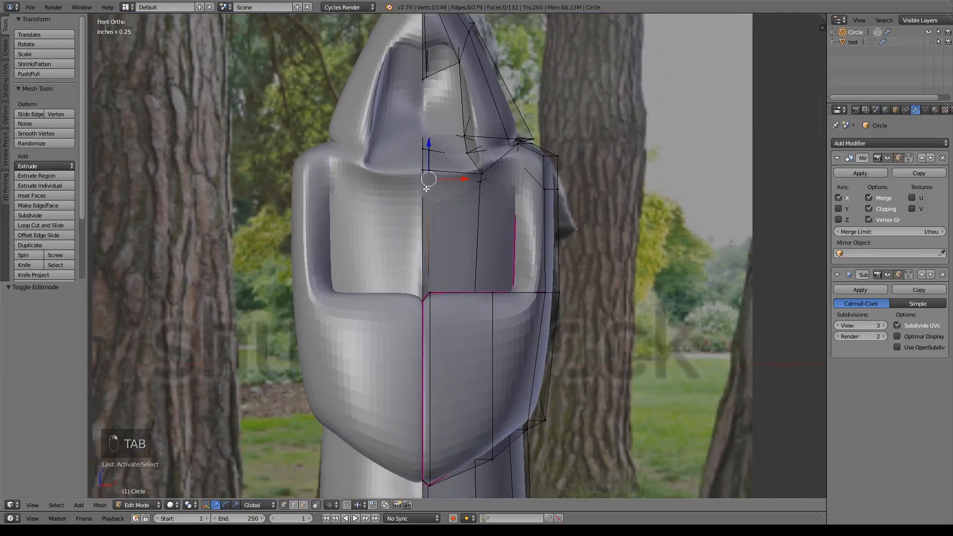
key("g")
key("x")
left_click(471, 181)
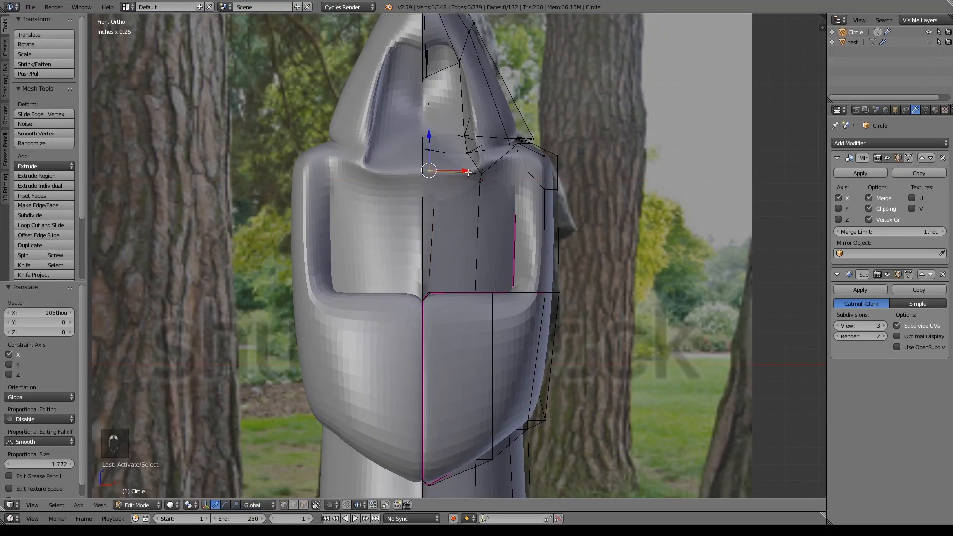
Move the lower robe's mid-height and hem vertices beside the centre line outward along X, the hem vertex by 128 thou
middle_click_drag(454, 149, 459, 307, "shift")
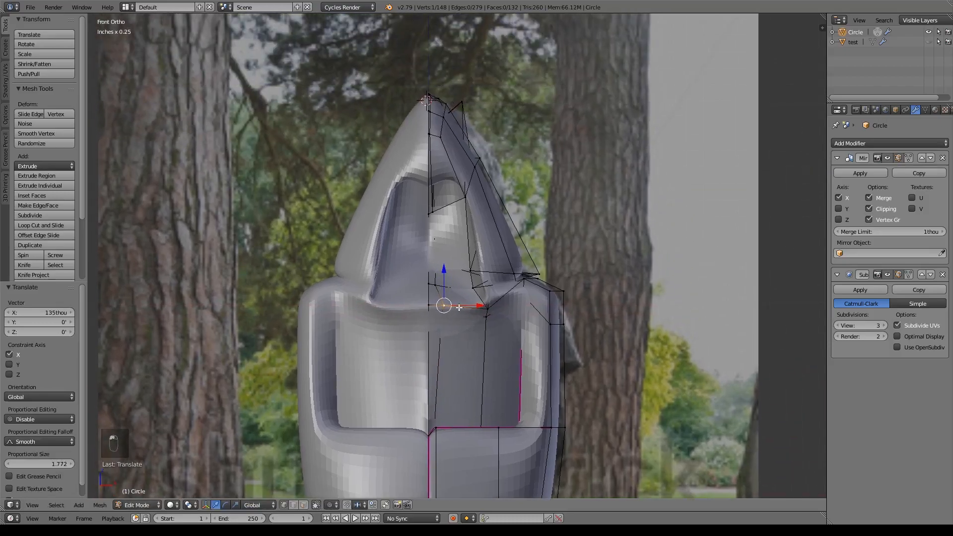
middle_click_drag(477, 406, 470, 274, "shift")
middle_click_drag(472, 213, 443, 55, "shift")
middle_click_drag(458, 276, 451, 99, "shift")
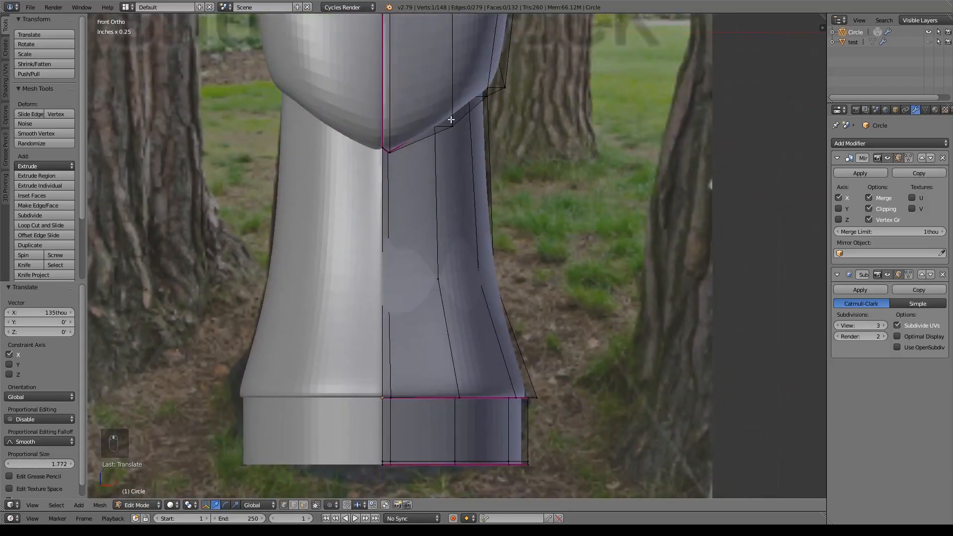
middle_click_drag(431, 327, 432, 228, "shift")
right_click(402, 185)
key("g")
key("x")
left_click(442, 179)
right_click(420, 293)
key("g")
key("x")
left_click(439, 296)
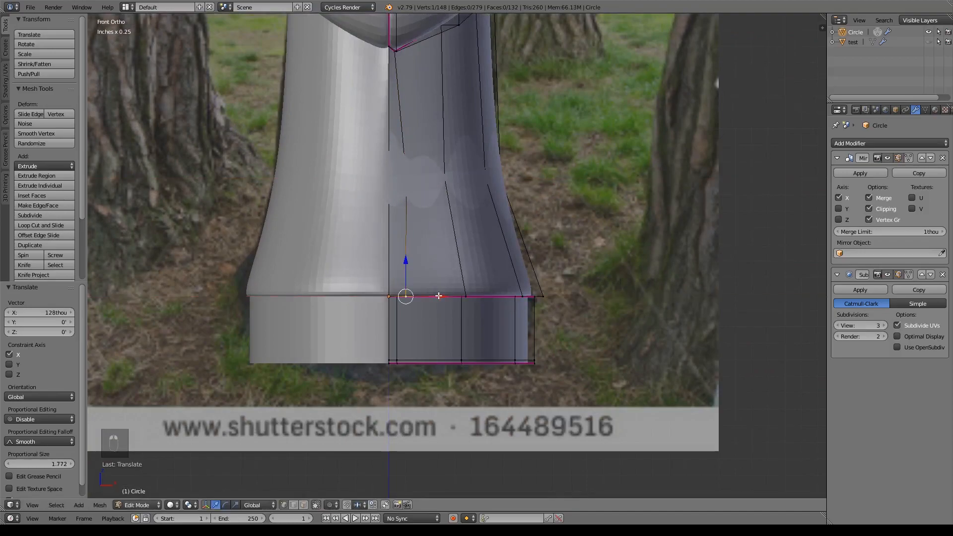
Add one vertical loop cut to the robe's front and slide it toward the neighbouring outer edge column
scroll(439, 296, "down", 5)
middle_click_drag(439, 296, 478, 276)
key("Tab")
scroll(476, 272, "up", 5)
key("Tab")
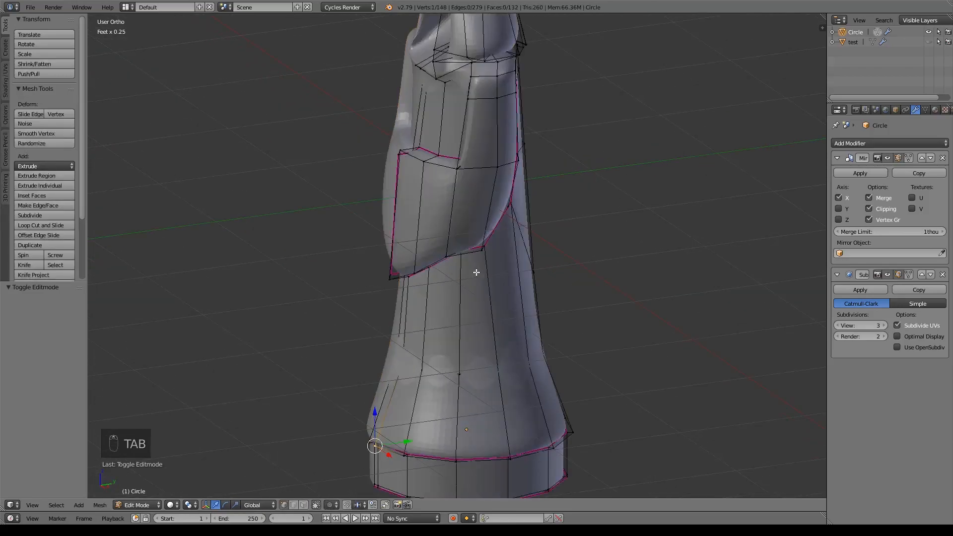
middle_click_drag(507, 368, 648, 253, "shift")
scroll(610, 297, "up", 5)
middle_click_drag(608, 300, 502, 329)
key("ctrl+r")
left_click(477, 189)
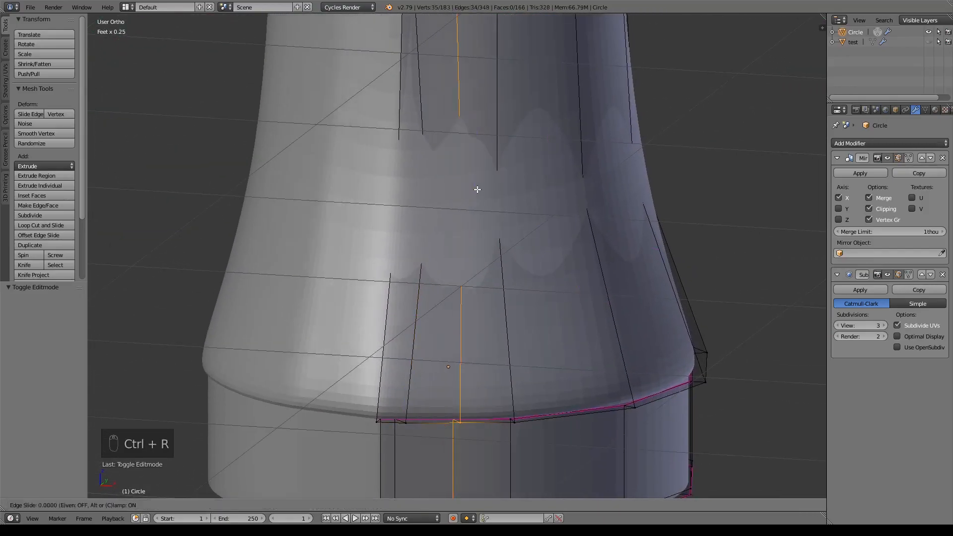
left_click(483, 99)
left_click(502, 203)
Select the lower robe's mid-height and hem vertices just outside the new loop and move them -281 thou along Y
middle_click_drag(536, 232, 399, 356)
right_click(399, 354, "shift")
left_click_drag(477, 250, 447, 249)
Crease the new loop's edge between the lower robe's mid-height and hem vertices with a factor of 0.701
middle_click_drag(447, 248, 551, 331)
right_click(469, 361)
right_click(451, 159, "shift")
right_click(458, 162, "shift")
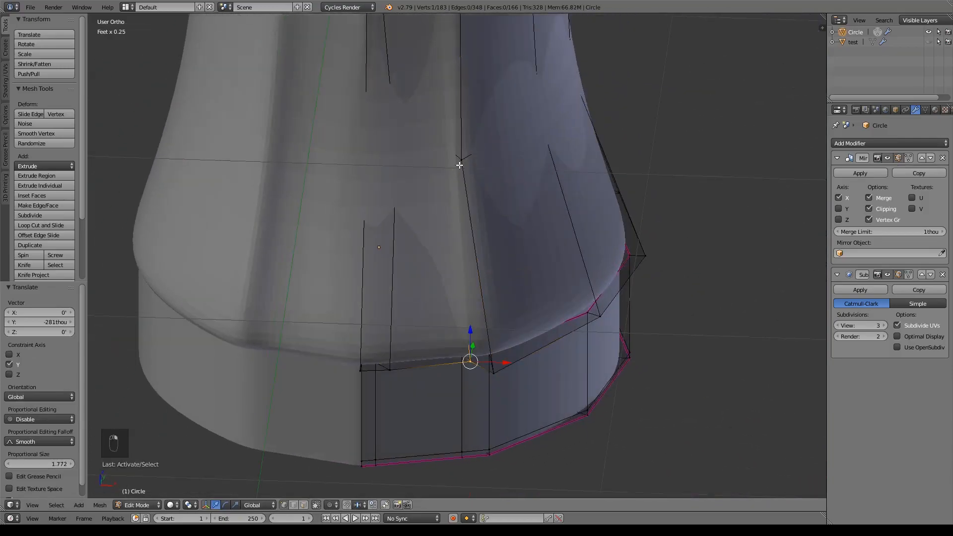
key("z")
right_click(448, 153, "shift")
key("z")
key("shift+e")
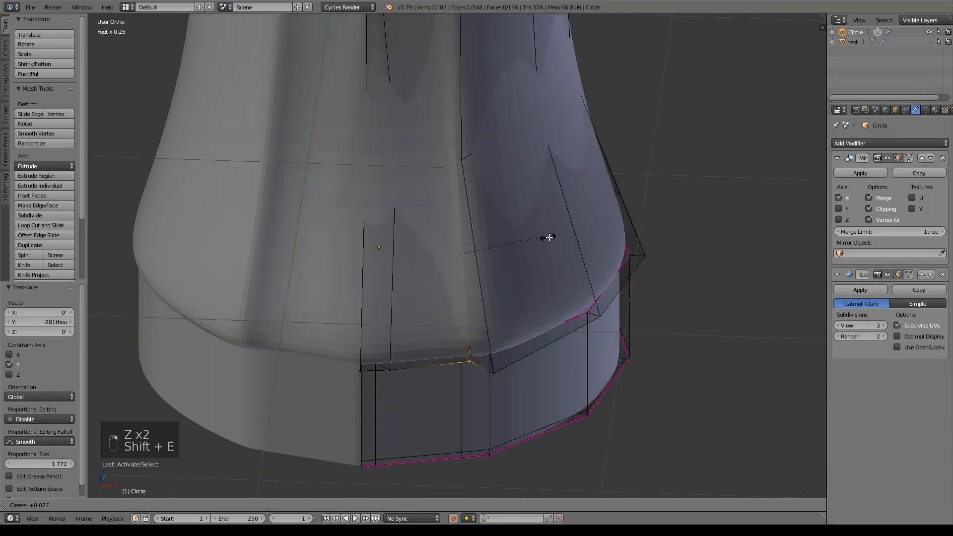
left_click(603, 241)
Move the front fold's mid-height vertex 213 thou outward along X
middle_click_drag(526, 55, 523, 264, "shift")
middle_click_drag(502, 385, 453, 331)
right_click(438, 364)
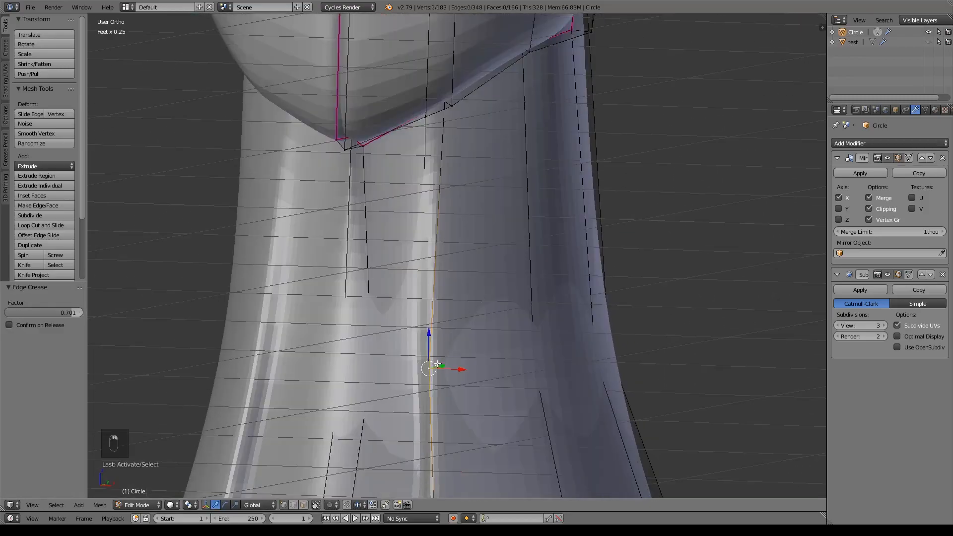
key("g")
key("x")
left_click(480, 371)
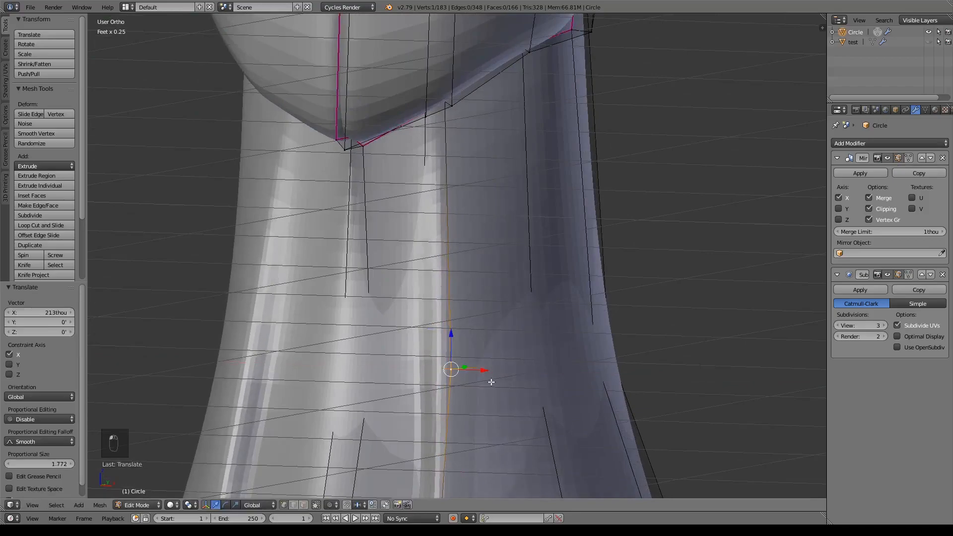
Add the front fold's hem vertex to the selection and raise both vertices 409 thou along Z
middle_click_drag(480, 371, 493, 226, "shift")
right_click(438, 412, "shift")
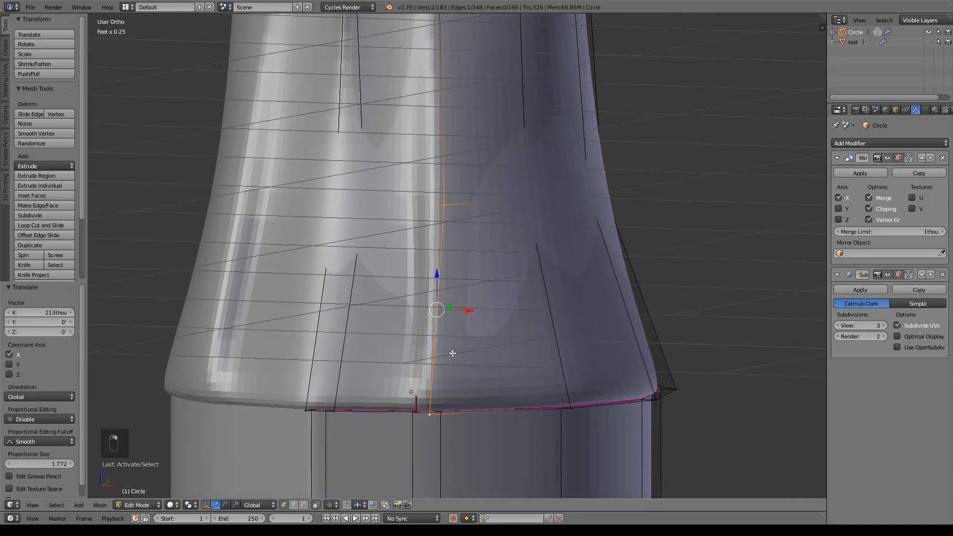
middle_click_drag(468, 385, 629, 368)
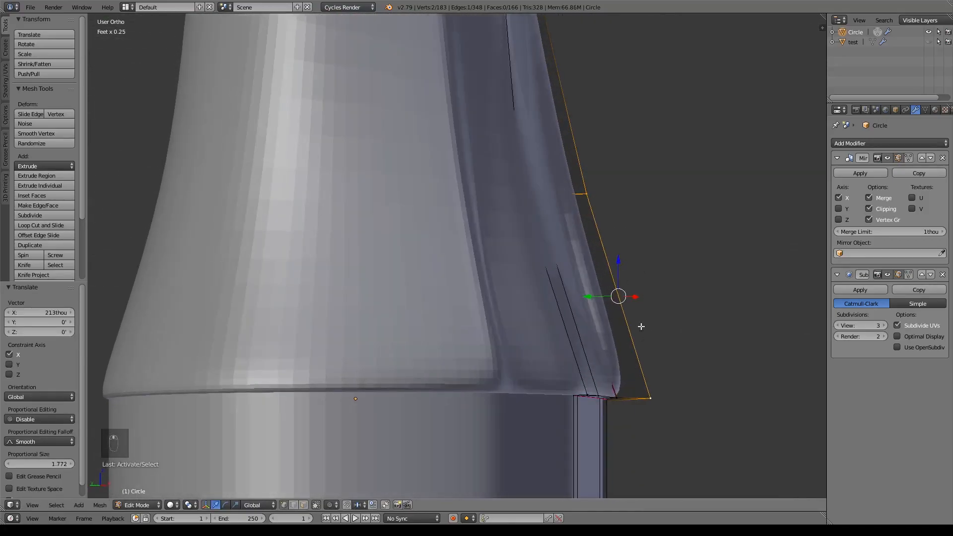
left_click_drag(621, 260, 633, 216)
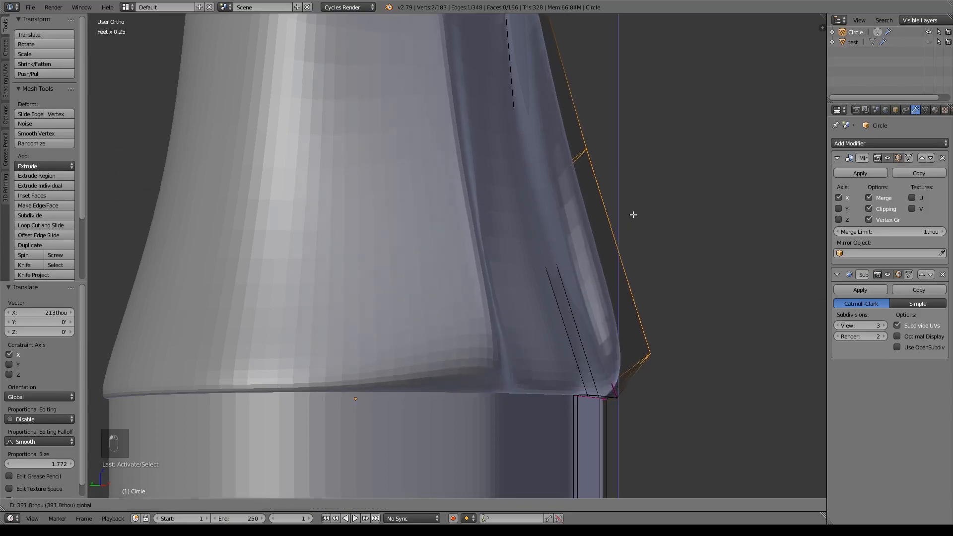
left_click(633, 213)
Select the mid-height robe vertex in the next column beside the front fold and shift it along X
middle_click_drag(634, 213, 477, 286)
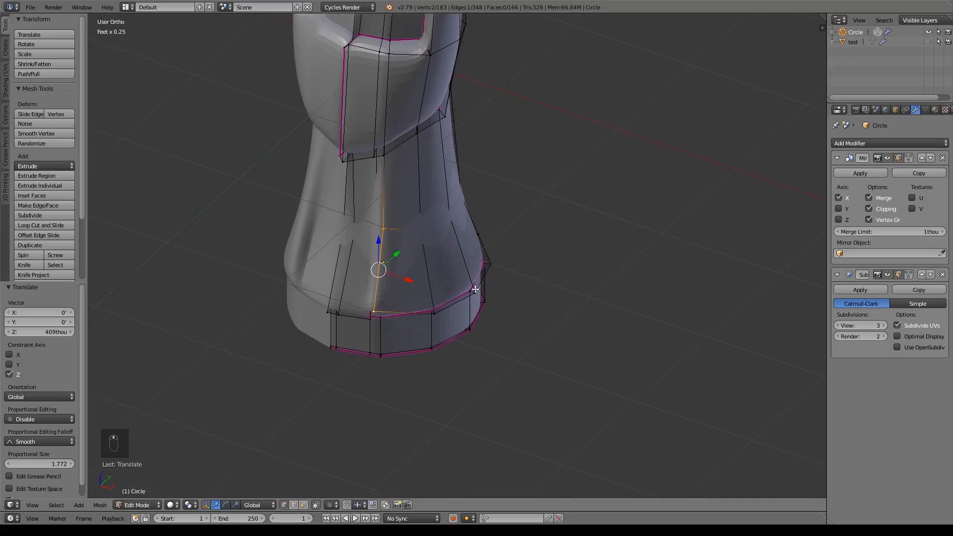
middle_click_drag(447, 233, 427, 278, "shift")
right_click(389, 257)
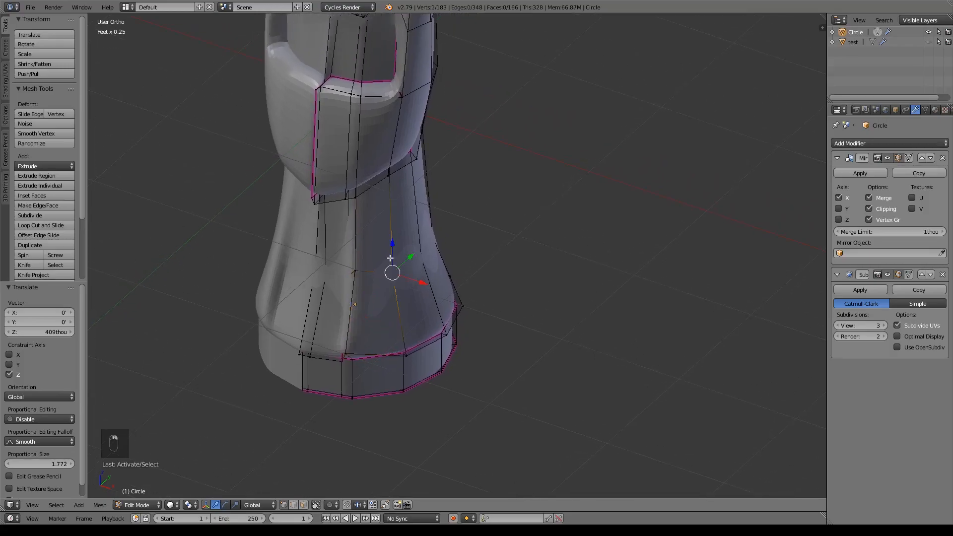
left_click_drag(415, 283, 422, 286)
Add a vertical loop cut to the robe's front side and move a mid-height vertex there 351 thou along X
middle_click_drag(479, 294, 439, 273)
key("ctrl+r")
left_click(398, 245)
left_click(411, 248)
right_click(417, 249)
left_click_drag(416, 251, 422, 254)
middle_click_drag(360, 324, 433, 315)
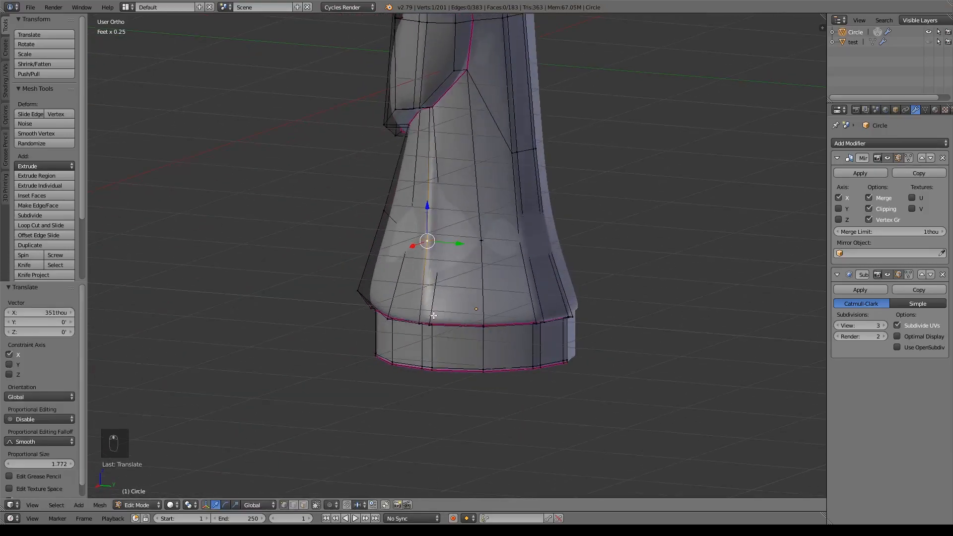
Move the side fold's hem vertex 384 thou down along Z and 398 thou outward along X
right_click(421, 322)
key("g")
key("z")
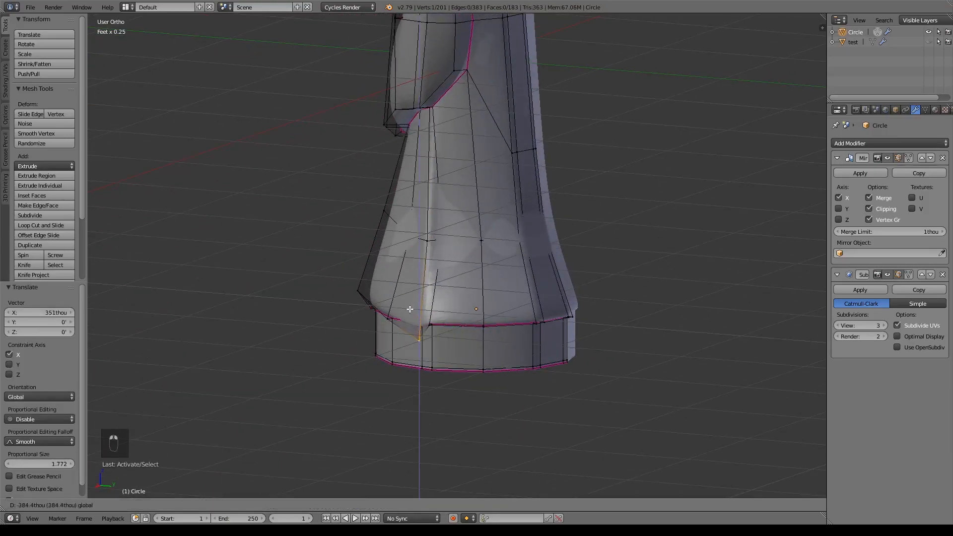
left_click(409, 309)
key("g")
key("x")
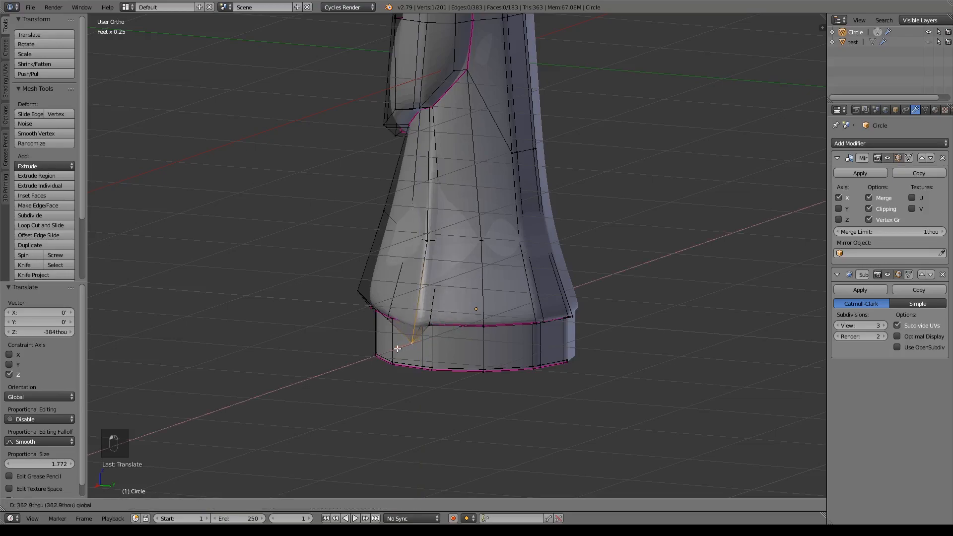
left_click(397, 349)
left_click_drag(394, 349, 382, 349)
Move the single vertex below the shoulder on the upper sleeve by -43.2, 75.1 and -10.6 thou in X, Y and Z
middle_click_drag(407, 330, 505, 228)
right_click(414, 108)
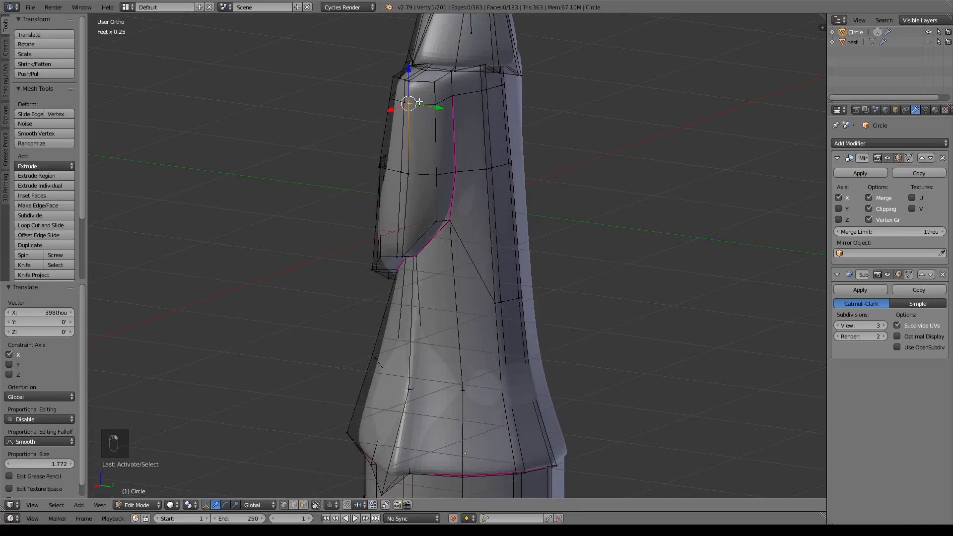
key("g")
left_click(422, 59)
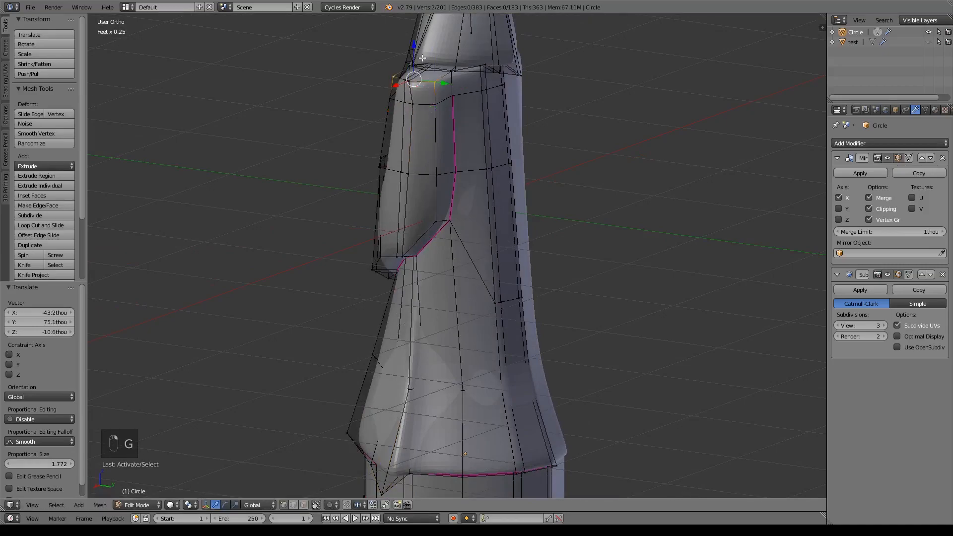
Lower the two selected front and side shoulder vertices 211 thou along Z and scale them by 0.885
key("g")
left_click_drag(418, 55, 418, 56)
middle_click_drag(446, 116, 517, 124)
middle_click_drag(439, 119, 459, 204, "shift")
scroll(460, 204, "up", 6)
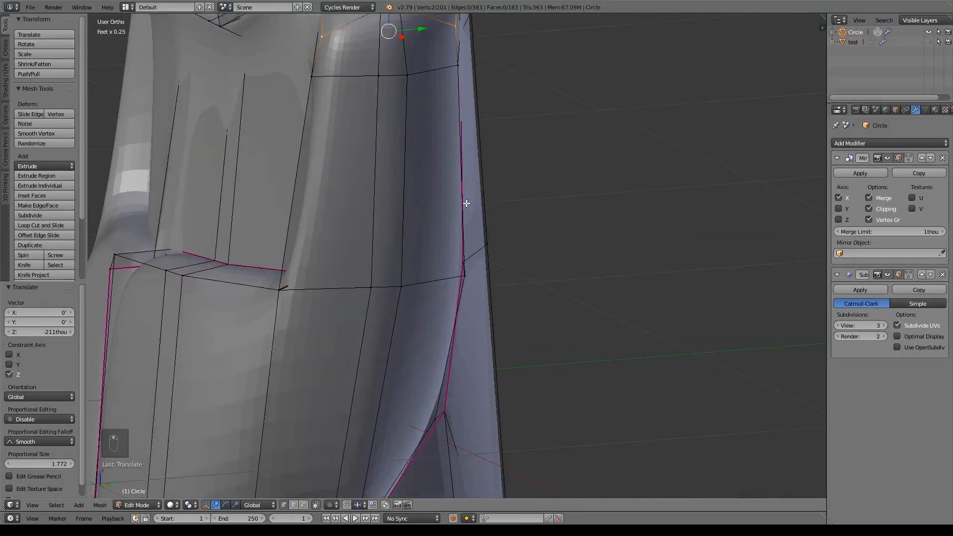
middle_click_drag(465, 106, 502, 249, "shift")
key("s")
left_click(557, 208)
Select the upper sleeve's front and rear edge vertices below the shoulder and shift them along Y
right_click(349, 218)
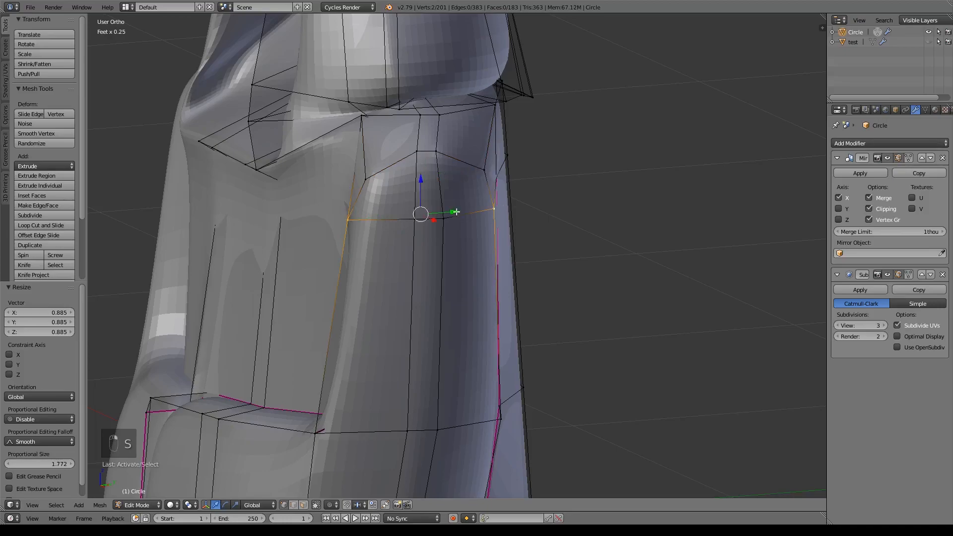
left_click_drag(377, 218, 394, 213)
middle_click_drag(393, 212, 438, 146)
Reposition a neighbouring sleeve vertex, add another vertex to the selection and raise them along Z
right_click(450, 315)
left_click_drag(459, 303, 476, 295)
middle_click_drag(484, 303, 324, 253)
right_click(317, 237, "shift")
left_click_drag(316, 209, 315, 192)
middle_click_drag(316, 191, 391, 219)
Move the back hem vertex by 467, -57.2 and 320 thou in X, Y and Z, and shift the robe vertex above it outward
middle_click_drag(422, 313, 423, 277, "shift")
scroll(427, 277, "down", 5)
middle_click_drag(551, 306, 422, 297)
right_click(531, 372)
key("g")
left_click(506, 350)
right_click(545, 273)
key("g")
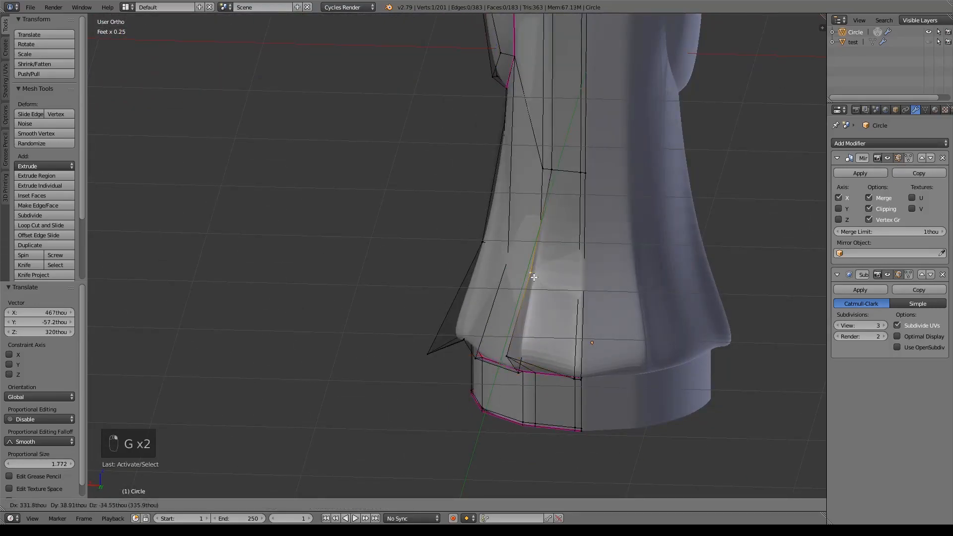
left_click(532, 275)
Reposition one lower-back robe vertex and another vertex higher on the robe's back to shape the rear fold
middle_click_drag(532, 276, 589, 302)
right_click(557, 271)
left_click_drag(581, 272, 582, 273)
middle_click_drag(582, 274, 551, 252)
right_click(585, 142)
key("g")
left_click(575, 132)
Try to move a single upper-back vertex behind the sleeve by -668 thou along Y
middle_click_drag(576, 132, 535, 362, "shift")
right_click(528, 242)
right_click(541, 240)
left_click_drag(540, 241, 541, 248)
middle_click_drag(541, 239, 632, 232)
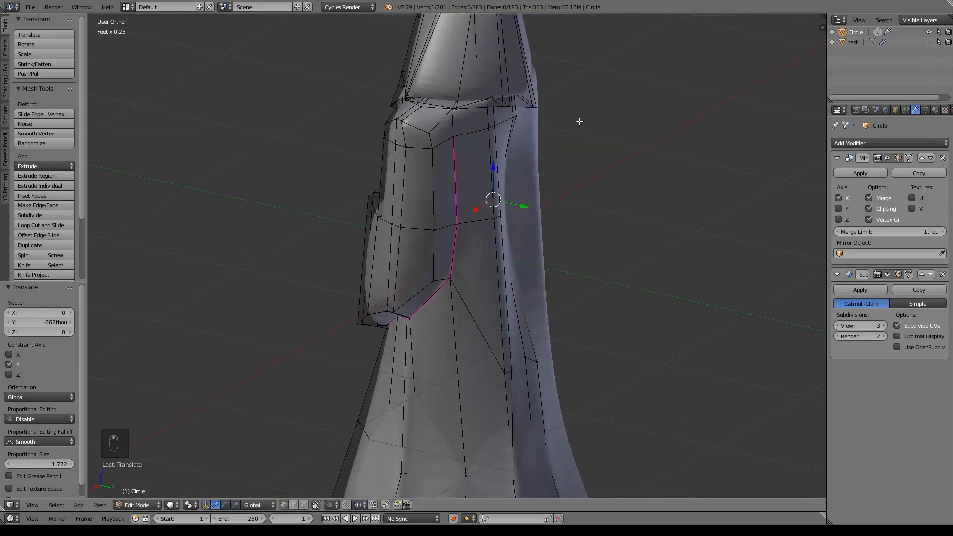
Undo the latest vertex moves on the upper back
key("ctrl+z")
key("ctrl+z")
key("ctrl+z")
key("ctrl+z")
Add the neighbouring back vertex behind the sleeve to the selection and shift the selection along Y
scroll(525, 210, "up", 5)
right_click(530, 194, "shift")
left_click_drag(559, 197, 543, 194)
Select the four adjoining vertices across the upper sleeve's rear side below the shoulder and move them 63.7 thou along Y
middle_click_drag(574, 343, 553, 268, "shift")
right_click(451, 137)
right_click(437, 143, "shift")
right_click(348, 165, "shift")
right_click(297, 194, "shift")
left_click_drag(412, 166, 425, 169)
scroll(428, 167, "down", 3)
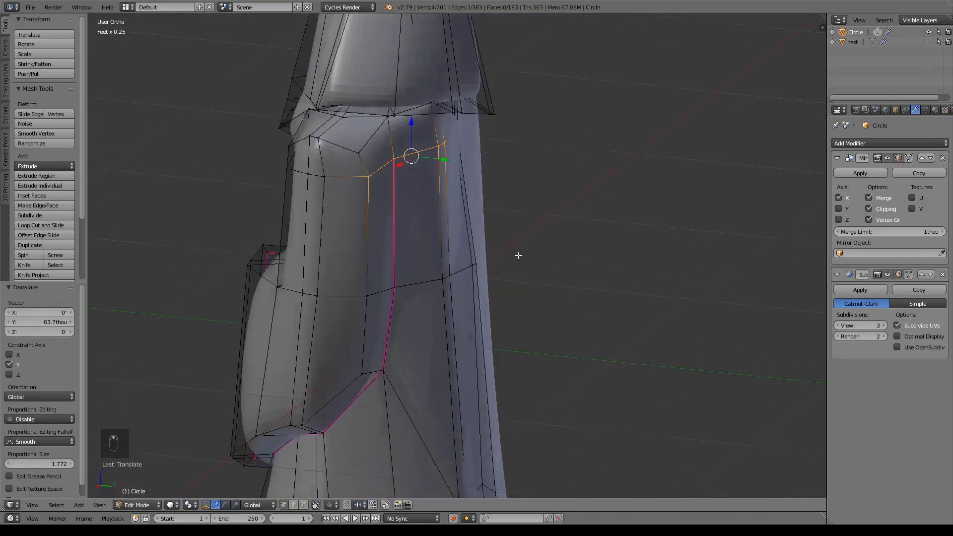
Select a single vertex behind the upper sleeve and shift it slightly to adjust the robe's contour
middle_click_drag(504, 262, 329, 202)
right_click(451, 218)
middle_click_drag(564, 241, 562, 172, "shift")
right_click(460, 172)
left_click_drag(432, 160, 438, 163)
Move a robe vertex -319 thou along X and shift a vertex on the front hem along Z
middle_click_drag(442, 209, 538, 54)
key("Tab")
scroll(527, 215, "down", 3)
middle_click_drag(527, 215, 619, 67)
key("Tab")
scroll(585, 214, "up", 3)
left_click_drag(500, 267, 506, 267)
right_click(511, 388)
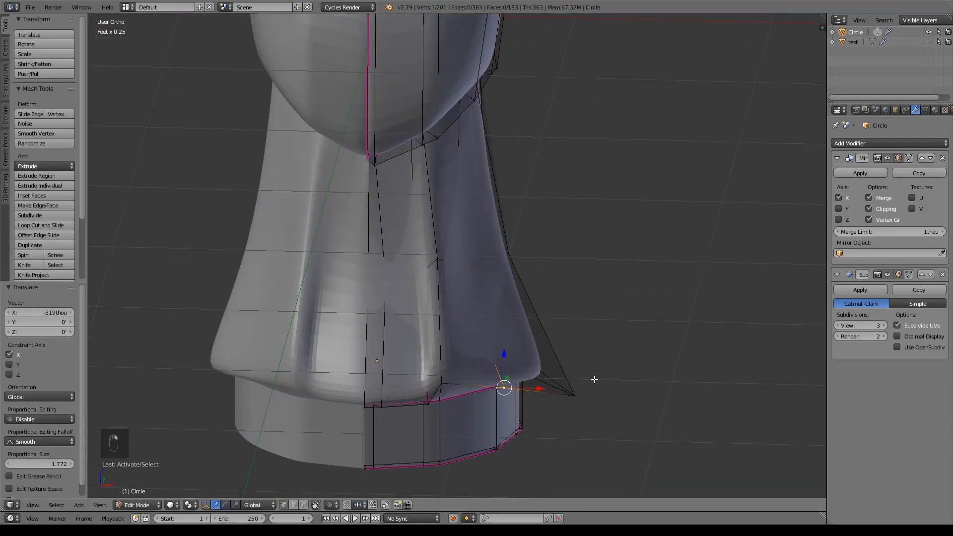
middle_click_drag(511, 389, 467, 403)
left_click_drag(439, 404, 439, 382)
Crease the edges running down the robe's folds between the sleeves and the hem
middle_click_drag(501, 422, 477, 397)
right_click(509, 432)
right_click(477, 268, "shift")
key("shift+e")
middle_click_drag(466, 347, 508, 372)
right_click(381, 380)
middle_click_drag(447, 311, 397, 278)
key("shift+e")
left_click(501, 119)
Crease a further edge on the side of the lower robe and preview the smoothed statue
middle_click_drag(501, 119, 485, 147)
right_click(437, 203)
key("shift+e")
left_click(600, 297)
key("Tab")
key("Tab")
Nudge the selected lower-robe vertex along Z and reposition a neighbouring vertex near the hem freely
middle_click_drag(596, 302, 511, 303)
left_click_drag(448, 239, 449, 236)
middle_click_drag(501, 327, 437, 313)
right_click(474, 364)
key("g")
left_click(488, 338)
Move a vertex on the robe's side near the hem 199 thou along X, adjust it freely and shift it -43.9 thou along Z
right_click(568, 290)
middle_click_drag(560, 298, 646, 347)
left_click_drag(658, 268, 671, 274)
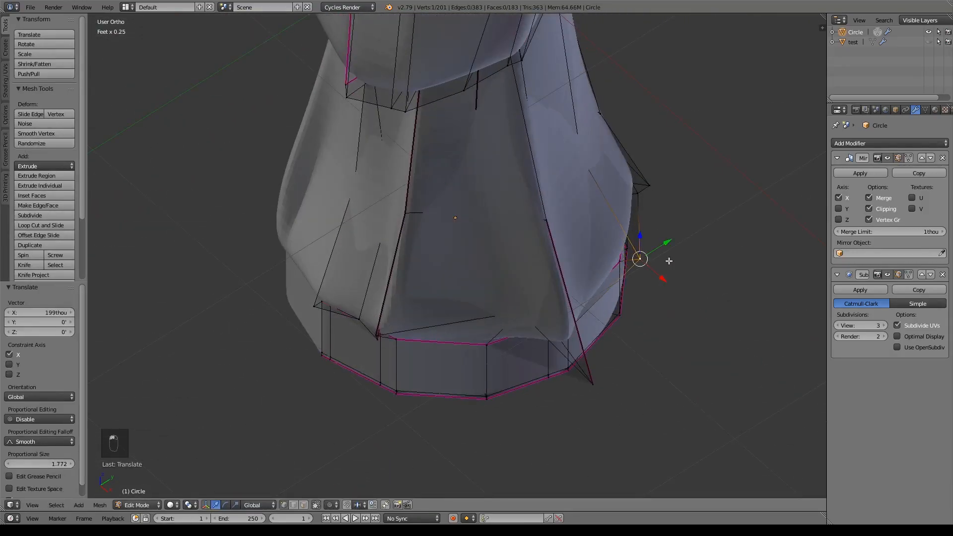
middle_click_drag(665, 318, 416, 298)
key("g")
left_click(306, 323)
middle_click_drag(306, 323, 556, 317)
left_click_drag(568, 300, 572, 308)
middle_click_drag(474, 167, 515, 309, "shift")
scroll(477, 340, "down", 3)
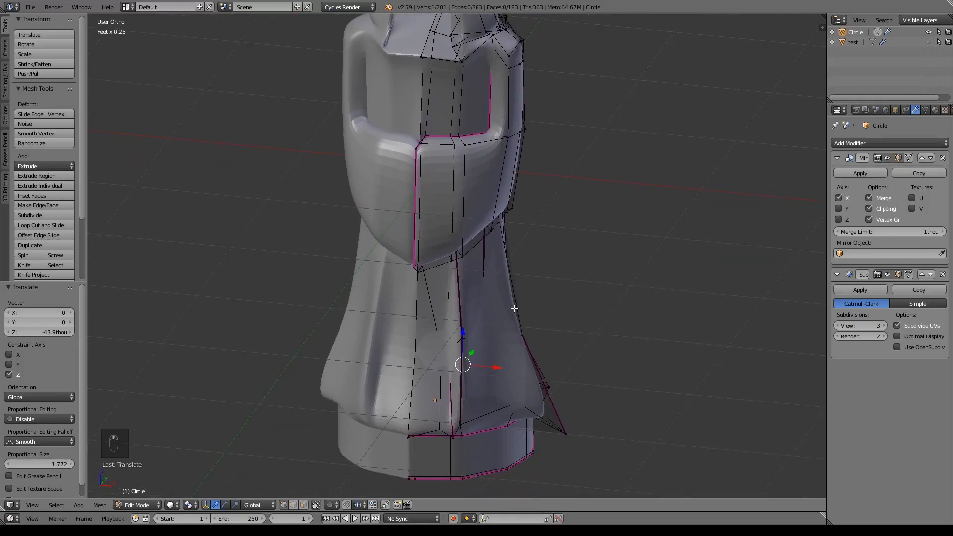
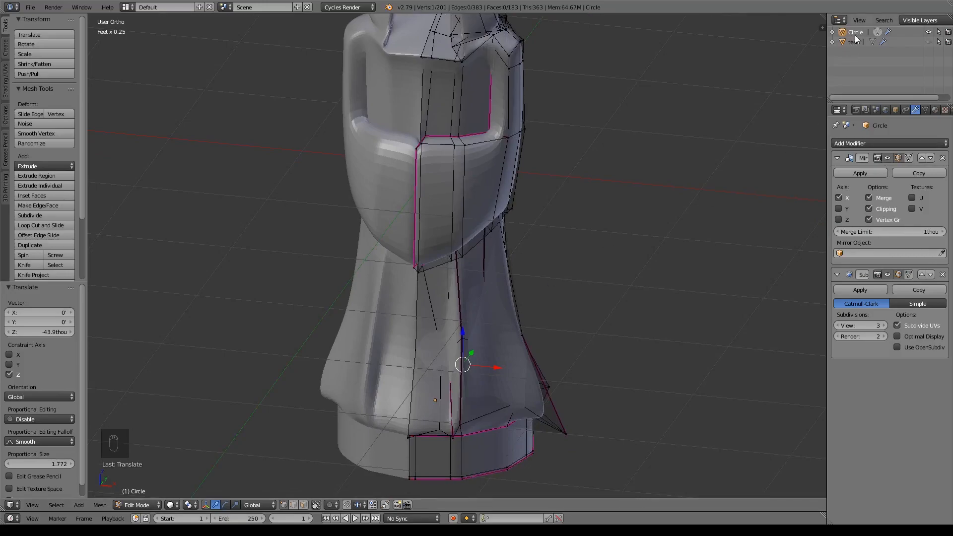
Rename the Circle object as Statue and leave Edit Mode
middle_click_drag(638, 273, 642, 264, "shift")
key("Tab")
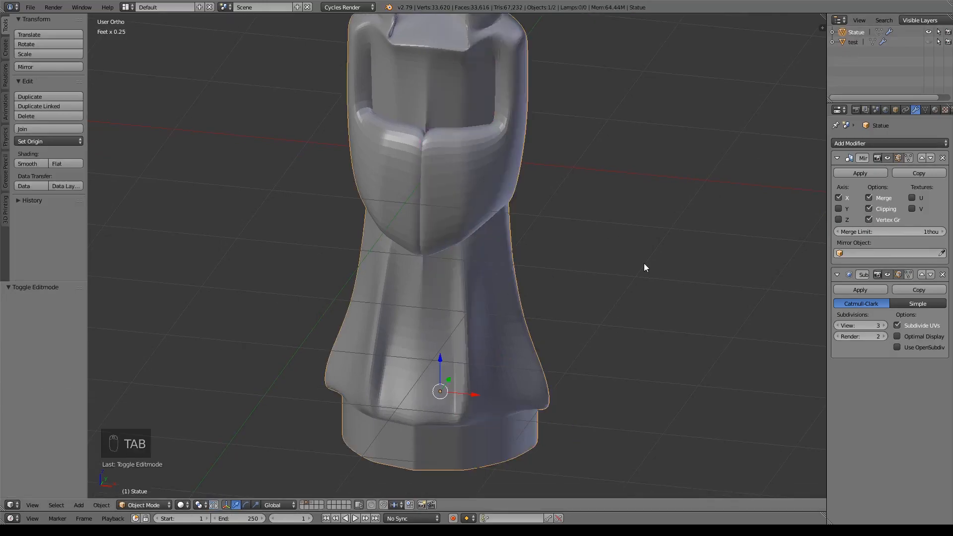
Duplicate the statue in place and hide the original
key("shift+d")
right_click(895, 117)
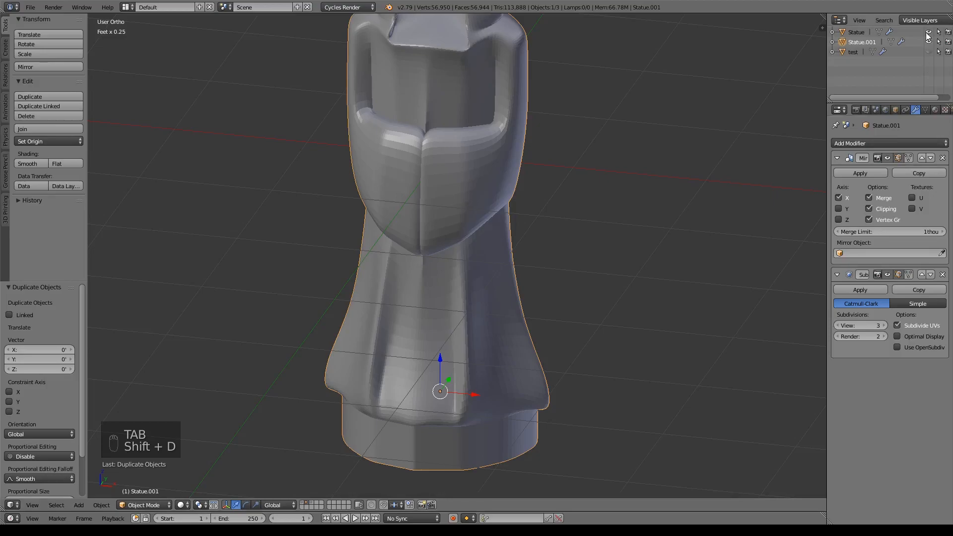
left_click(928, 32)
middle_click_drag(513, 178, 575, 234, "shift")
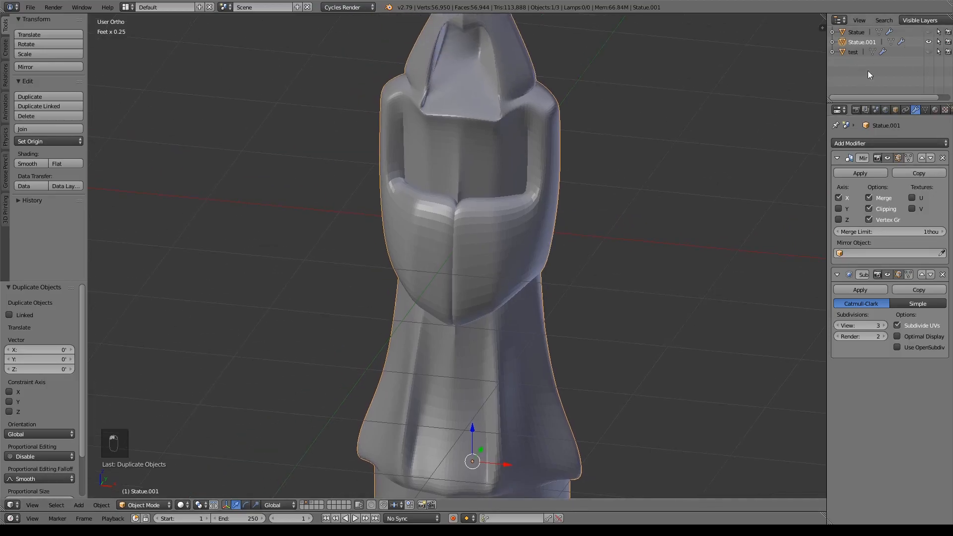
Apply the Mirror modifier to the statue copy and enter Edit Mode on it
left_click(871, 174)
middle_click_drag(694, 340, 770, 266, "shift")
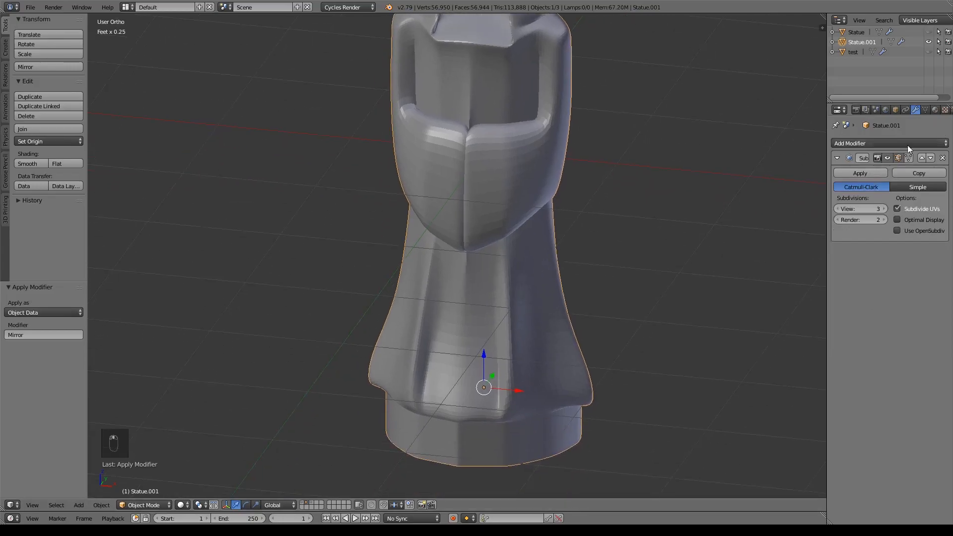
key("Tab")
middle_click_drag(487, 400, 449, 314, "shift")
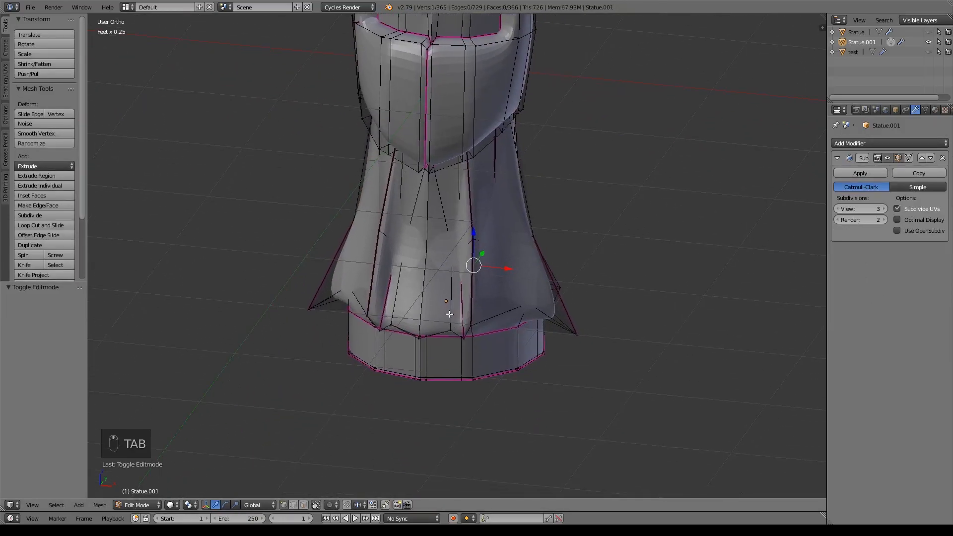
key("ctrl+r")
scroll(468, 367, "up", 2)
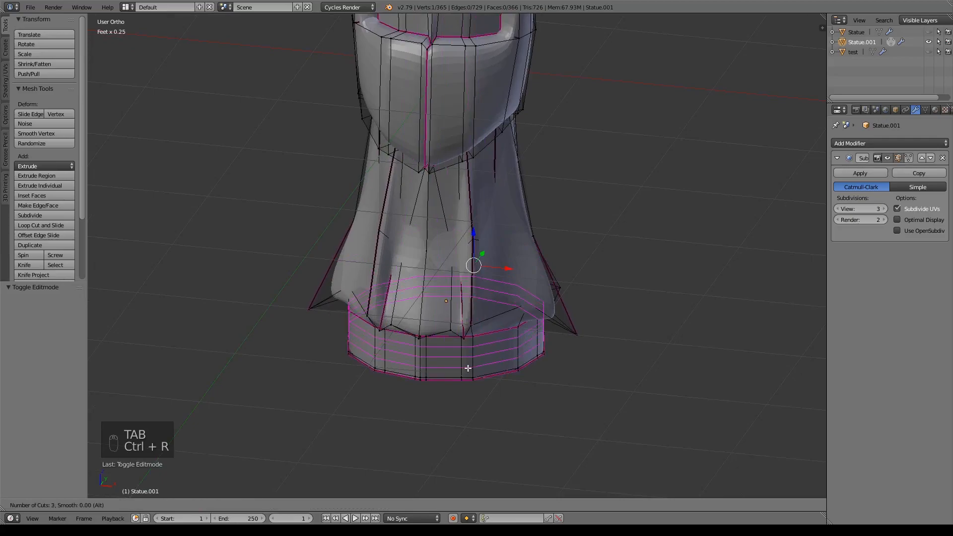
scroll(468, 367, "up", 2)
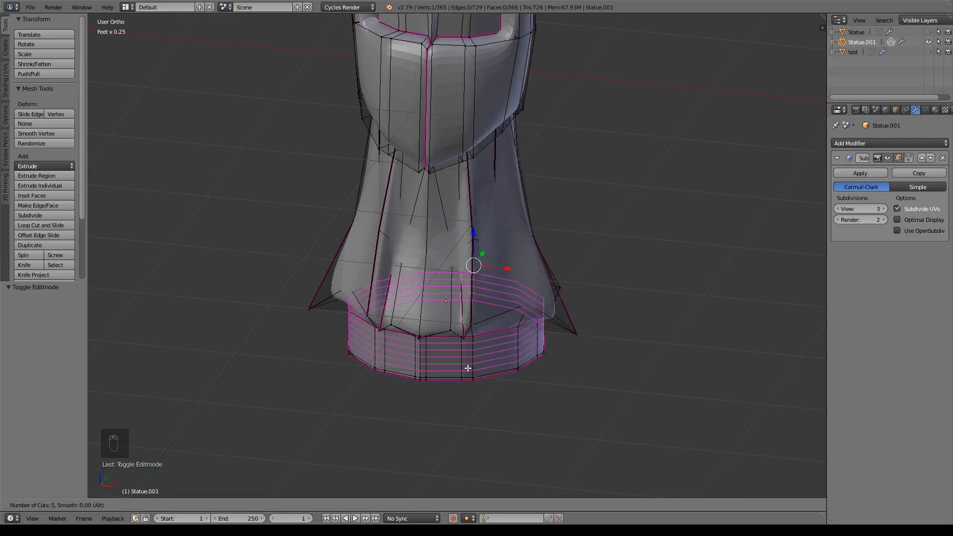
right_click(468, 368)
Add two horizontal loop cuts to the lower base in front view, the first slid by a factor of -0.667
key("KP_1")
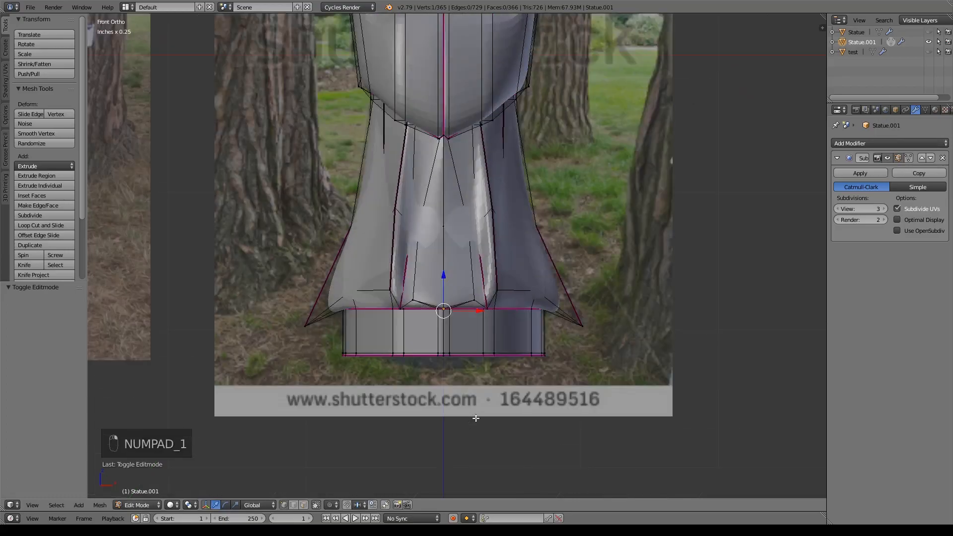
scroll(502, 349, "up", 3)
middle_click_drag(502, 349, 502, 279, "shift")
key("ctrl+r")
left_click(441, 324)
left_click(450, 359)
key("ctrl+r")
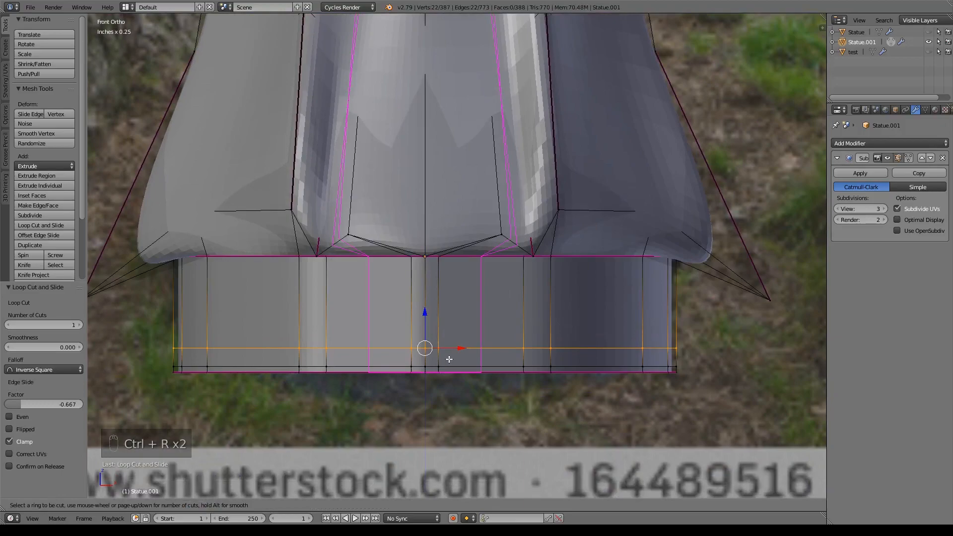
left_click(433, 361)
right_click(434, 361)
Add three closely spaced horizontal loop cuts just below the base's upper rim, the first slid by a factor of 0.828
key("ctrl+r")
left_click(434, 308)
left_click(435, 285)
key("ctrl+r")
left_click(431, 274)
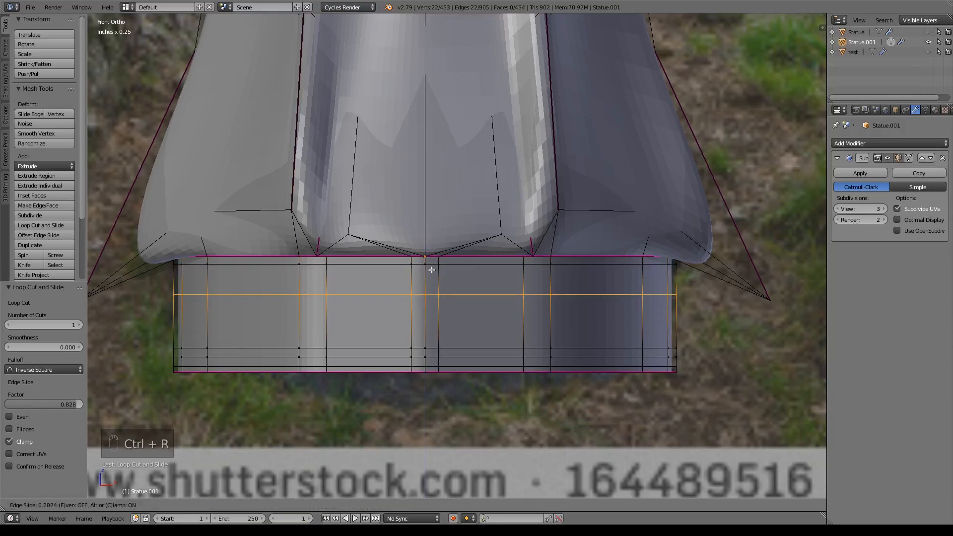
left_click(434, 281)
key("ctrl+r")
double_click(439, 269)
Add three evenly spaced horizontal loop cuts across the middle of the base
key("ctrl+r")
scroll(450, 322, "up", 2)
double_click(450, 321)
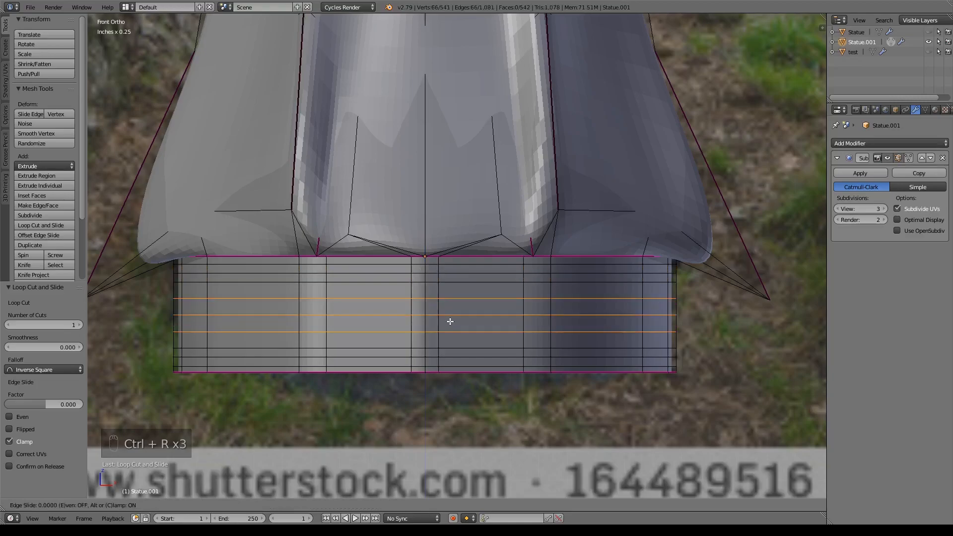
Select the base's middle loop and the centre loops of its upper and lower bands, and scale them outward by about 1.06
left_click(479, 315, "alt")
left_click(491, 273, "alt+shift")
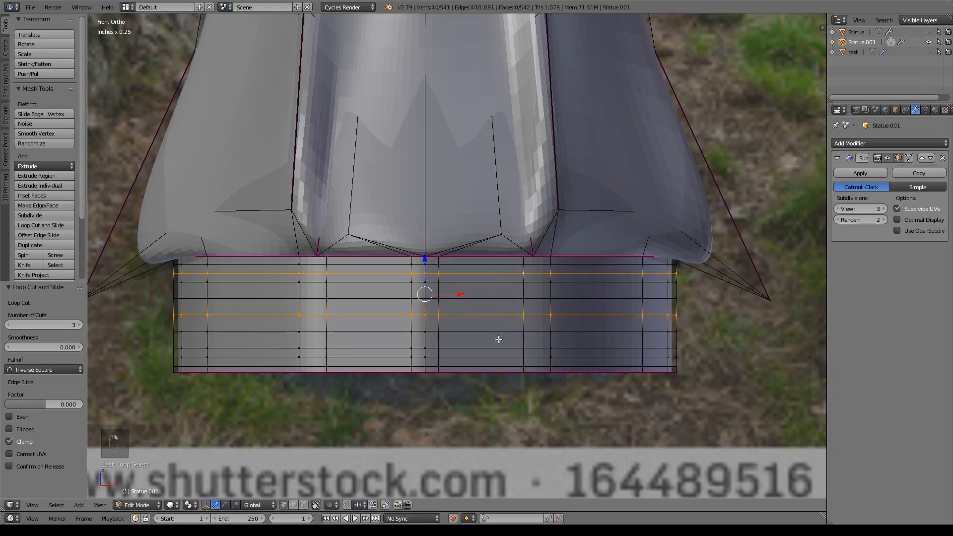
left_click(504, 355, "alt+shift")
key("s")
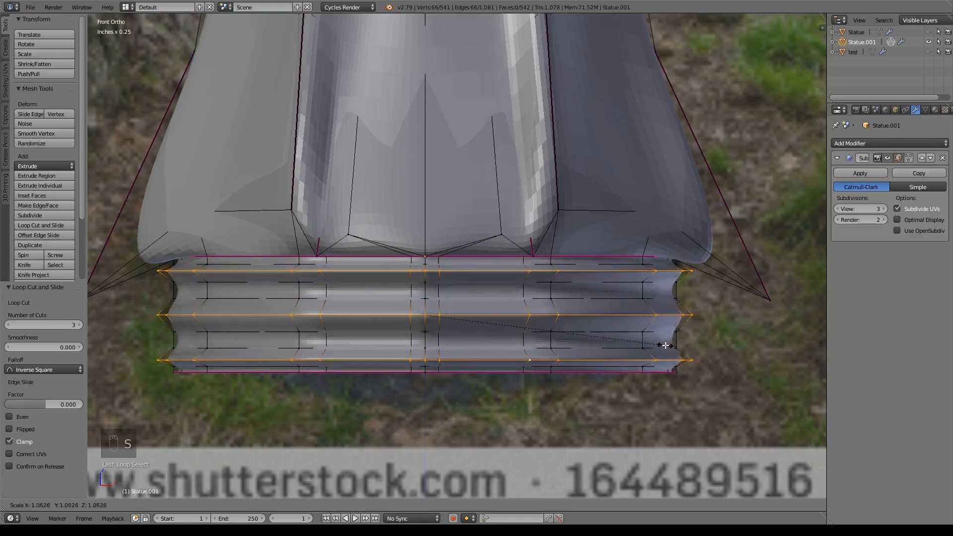
left_click(664, 345)
Scale the base's middle loop outward by a further 1.030
left_click(511, 315, "alt")
key("s")
left_click(631, 336)
Crease the four edge loops bordering the base's upper and lower ridges with a factor of 1.000
left_click(384, 282, "alt")
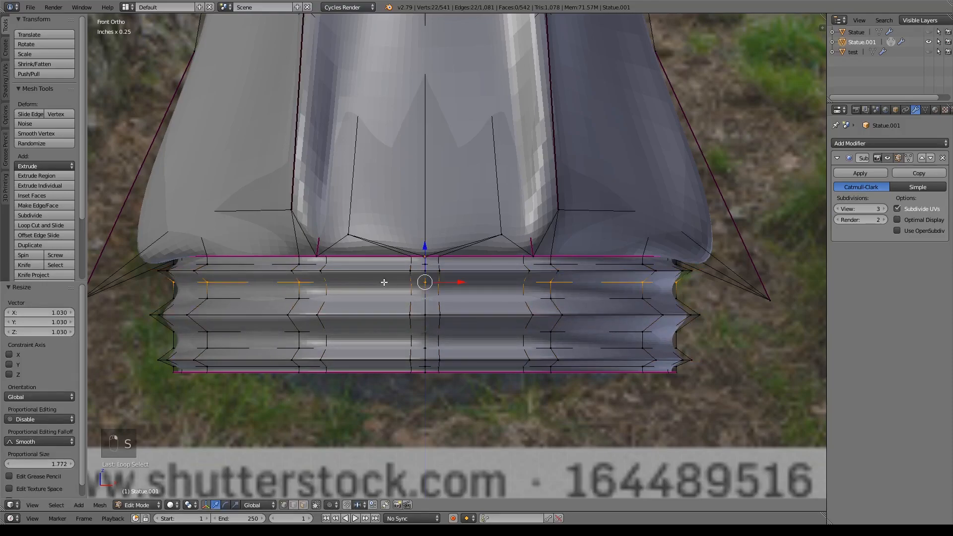
left_click(374, 263, "alt+shift")
left_click(362, 349, "alt+shift")
left_click(356, 367, "alt+shift")
key("shift+e")
left_click(499, 341)
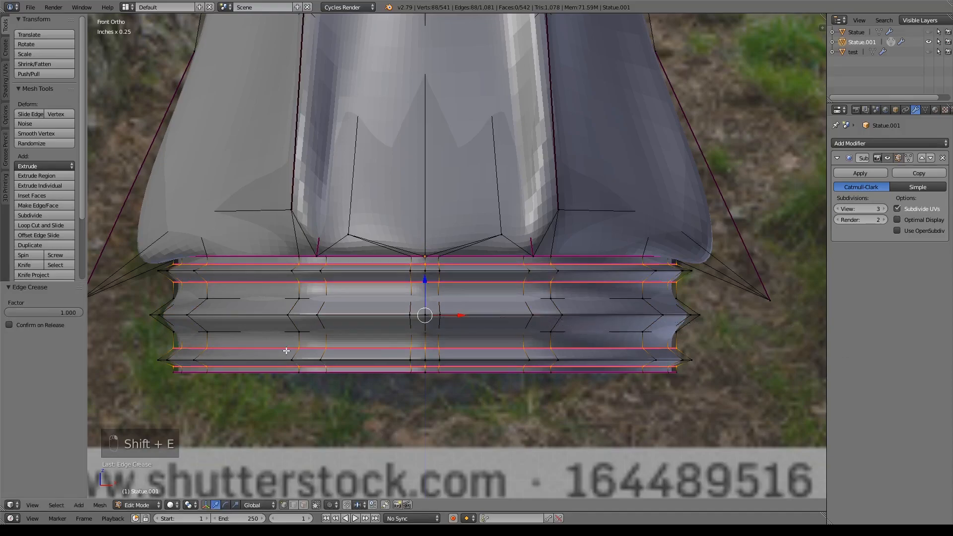
Crease the two edge loops bordering the base's middle ridge and return to Object Mode
left_click(366, 292, "alt")
left_click(350, 332, "alt+shift")
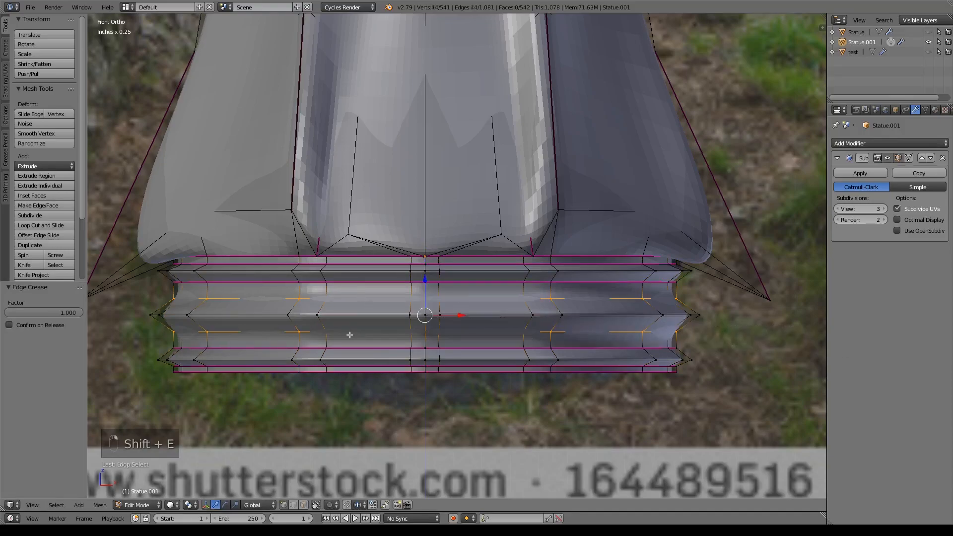
key("shift+e")
left_click(481, 374)
key("Tab")
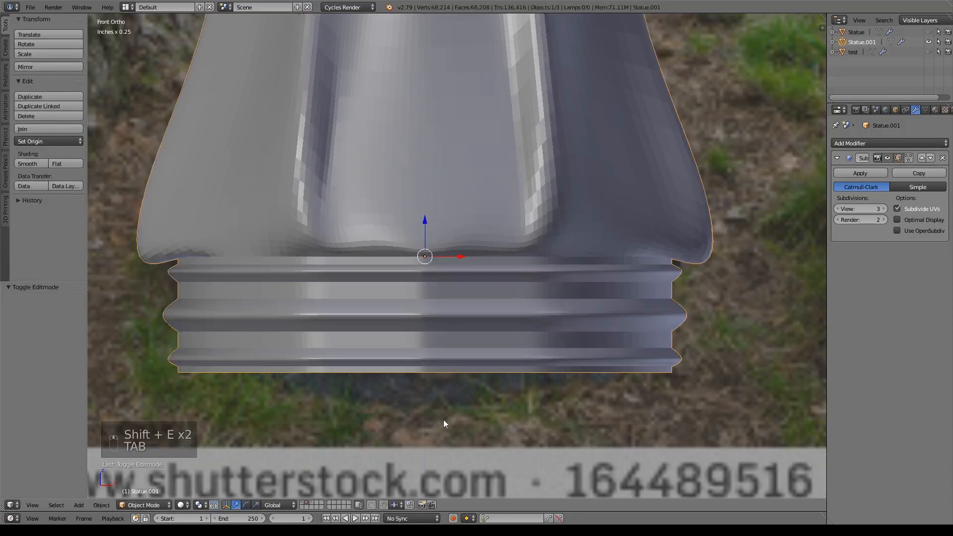
Apply the Subsurf modifier to the statue copy
middle_click_drag(443, 419, 502, 411)
scroll(440, 421, "down", 7)
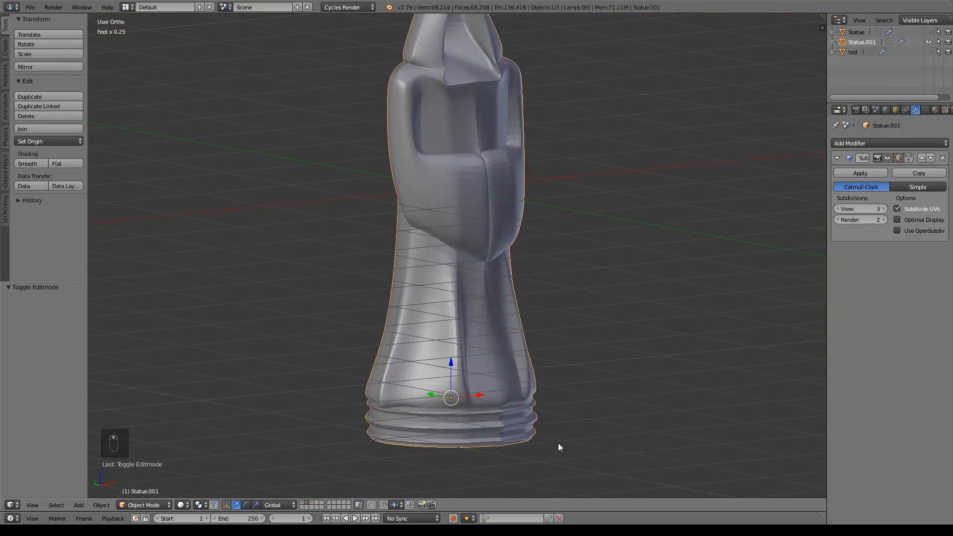
scroll(520, 372, "down", 2)
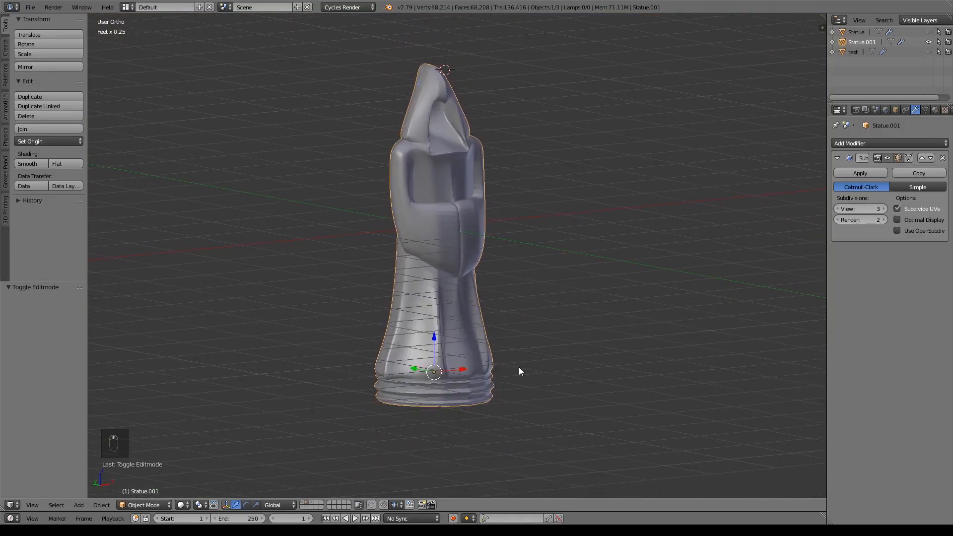
left_click(861, 171)
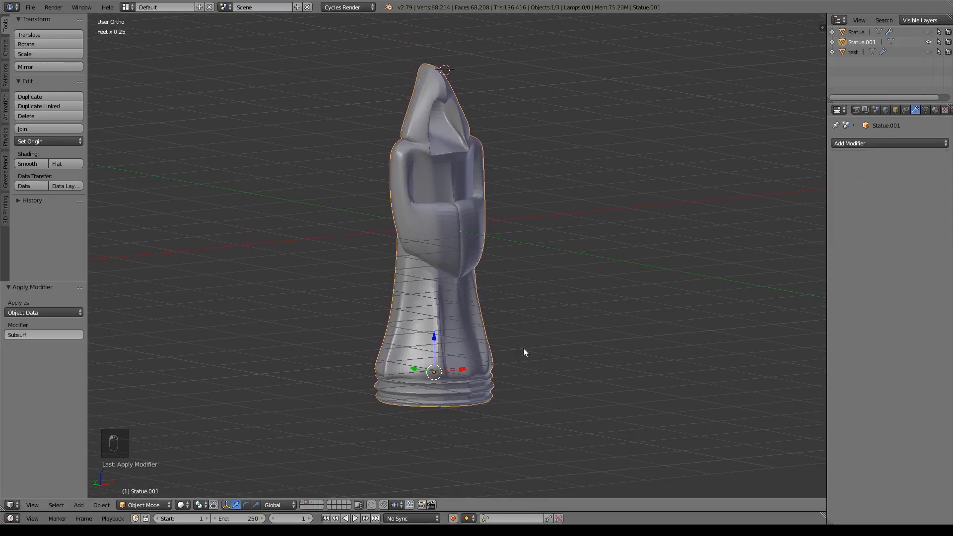
Move the statue copy to the first layer and display that layer with the castle tiles
key("m")
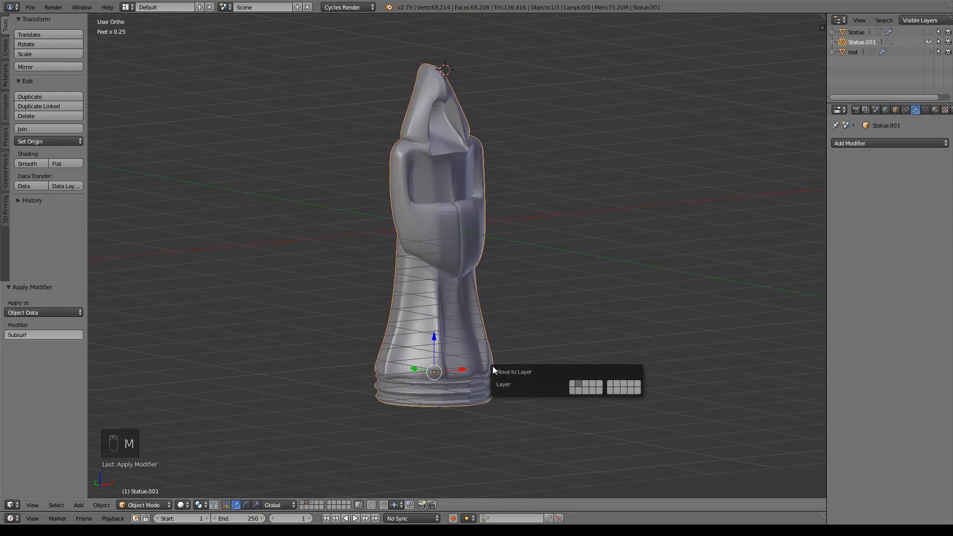
left_click(573, 386)
left_click(302, 503)
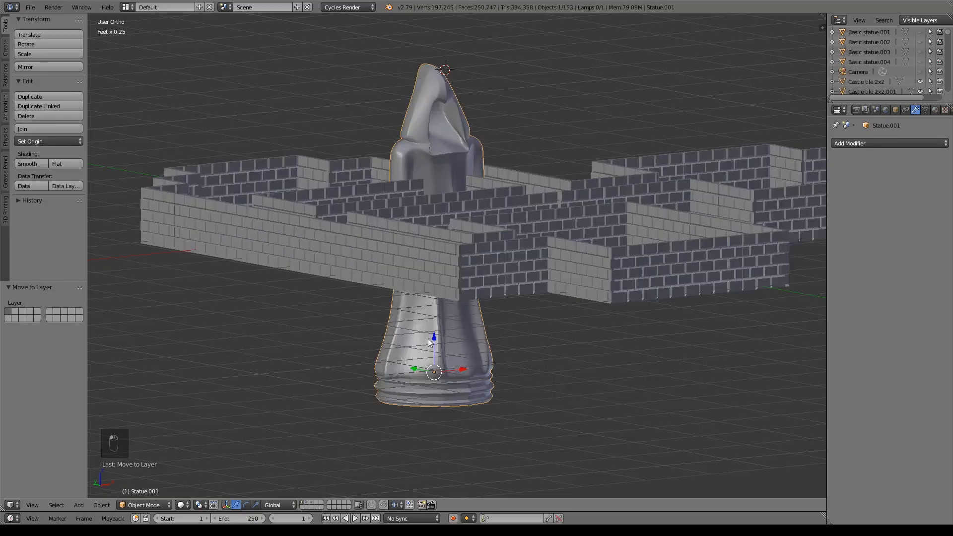
In top view, move the statue 1.31' along X and -1.75' along Y into the large lower room
middle_click_drag(409, 317, 511, 228)
key("KP_7")
scroll(511, 228, "down", 5)
middle_click_drag(535, 327, 436, 219, "shift")
key("g")
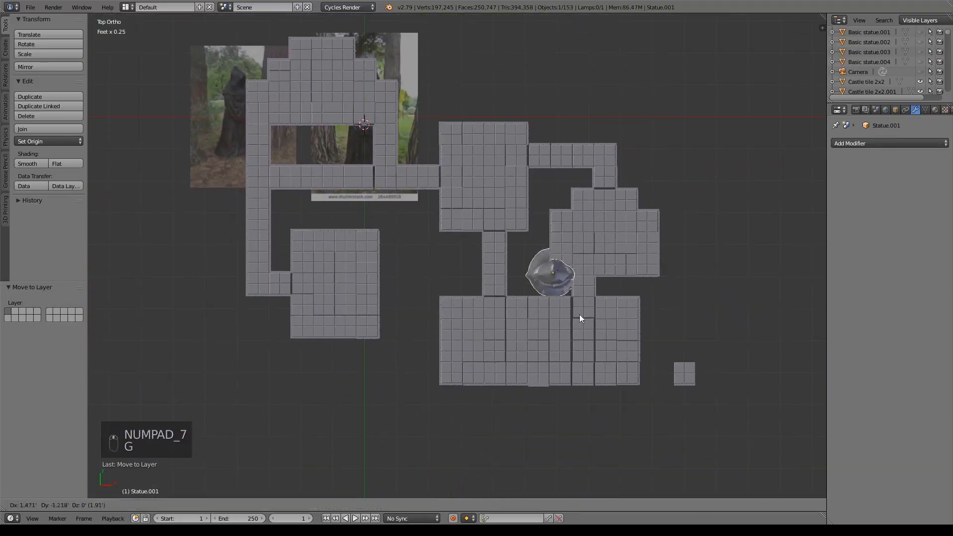
left_click(561, 373)
Turn off the background images in the viewport
key("n")
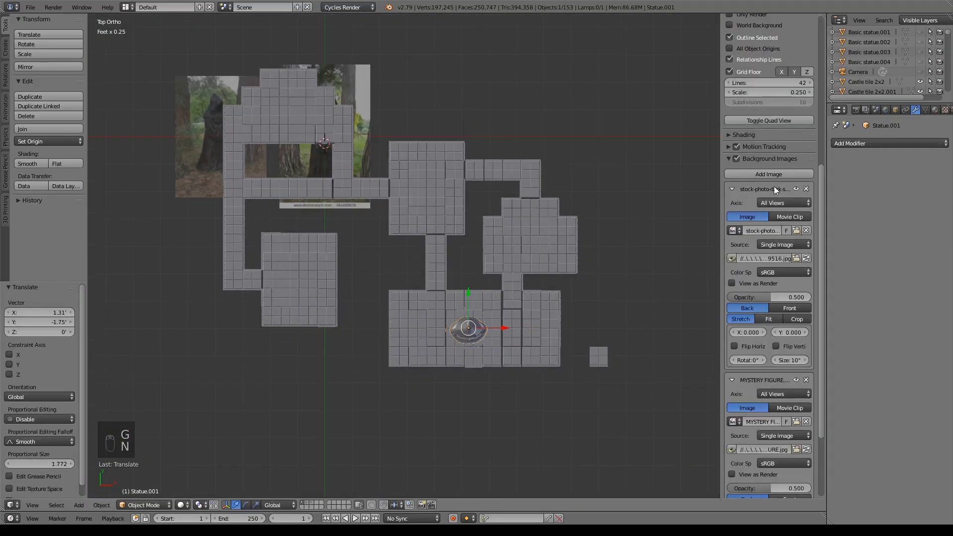
left_click(736, 159)
key("n")
Scale the statue to 0.108 in front view and raise it 5.85" along Z to the castle level
middle_click_drag(663, 353, 600, 337, "shift")
key("KP_1")
scroll(601, 313, "up", 5)
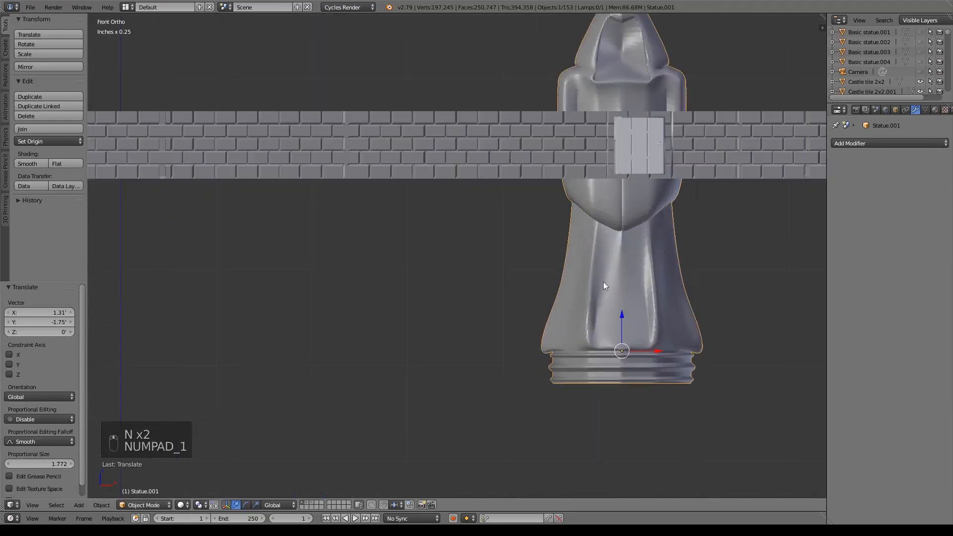
middle_click_drag(601, 293, 483, 300, "shift")
key("s")
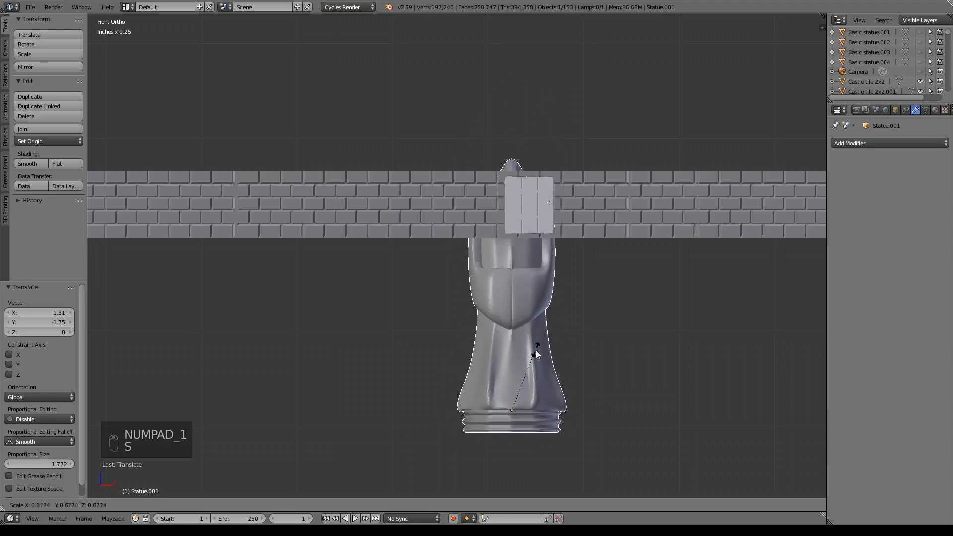
left_click(517, 405)
left_click_drag(512, 378, 529, 137)
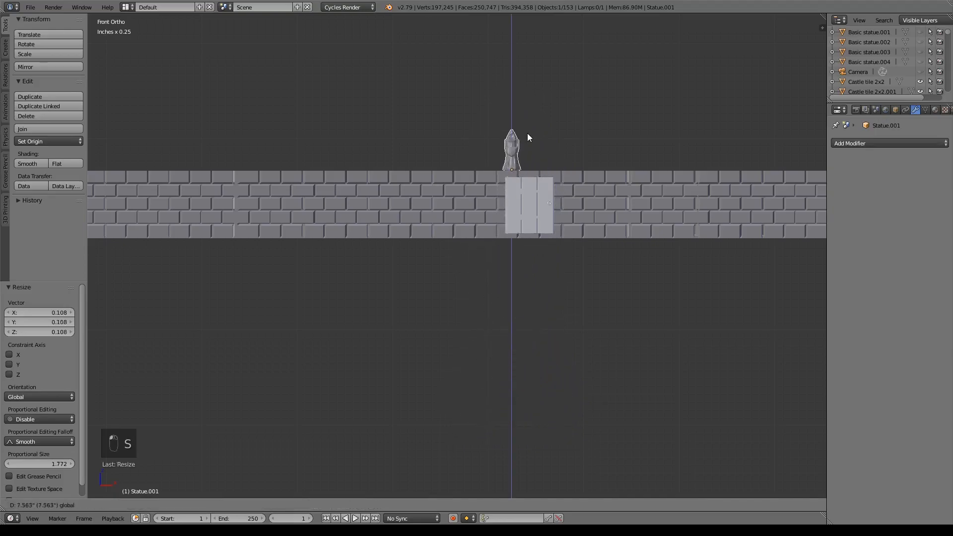
left_click(530, 188)
In top view, move the statue 3.13" along X and 3.46" along Y onto the corner tile beside the corridor opening
key("KP_7")
middle_click_drag(592, 349, 450, 268, "shift")
key("g")
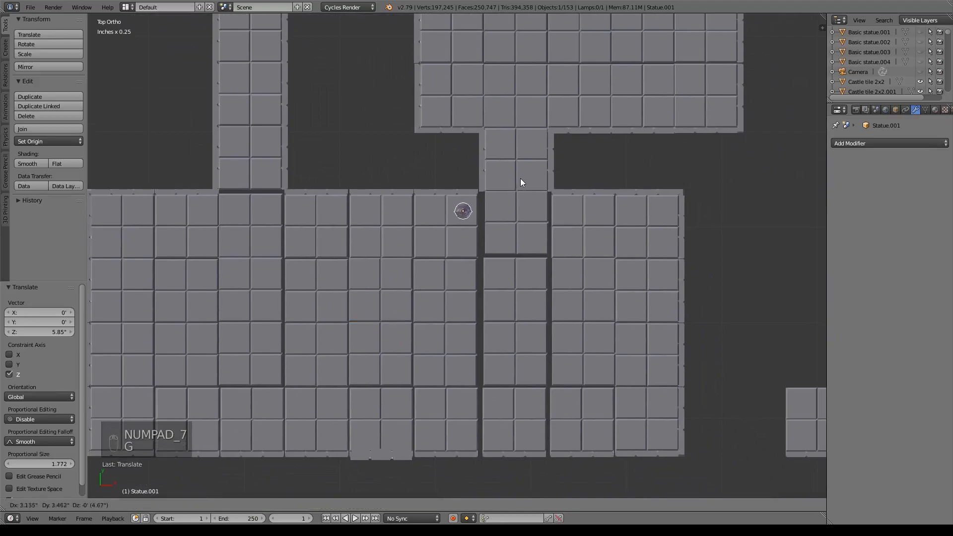
left_click(521, 177)
Enlarge the statue to fit its floor tile and move it -18 thou along X
scroll(559, 255, "up", 3)
key("s")
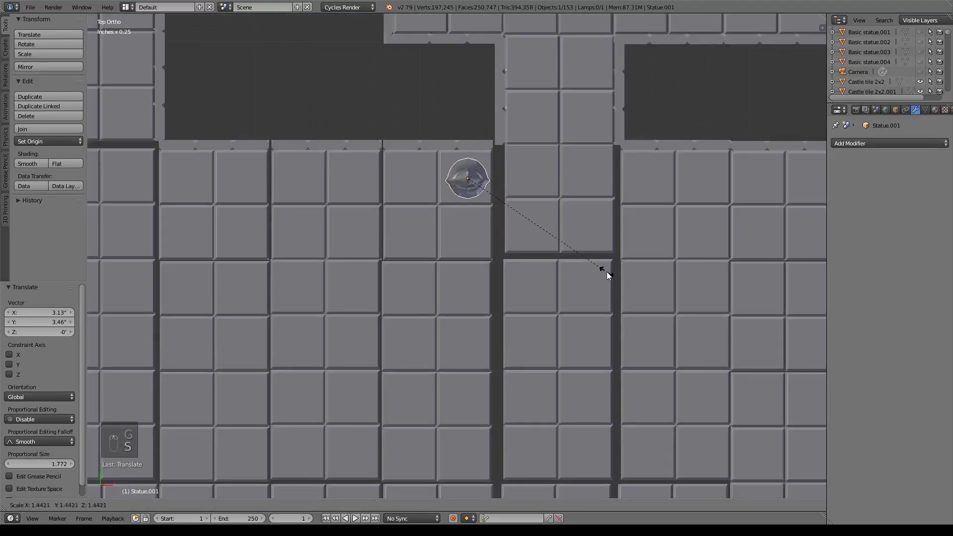
left_click(622, 287)
key("g")
key("x")
left_click(504, 177)
Using wireframe display in front view, lower the statue by 126 thou along Z onto the floor and restore solid shading
key("KP_1")
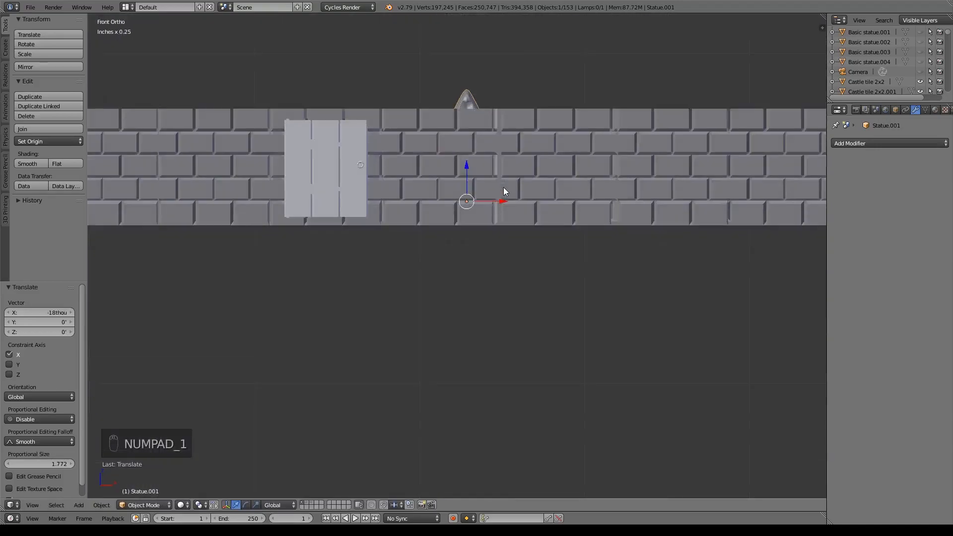
key("z")
key("g")
key("z")
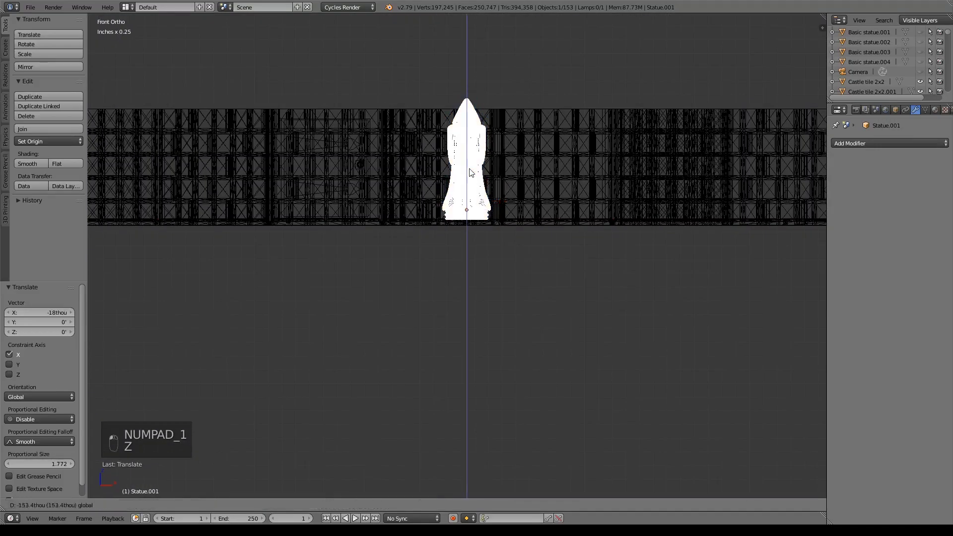
left_click(466, 167)
key("z")
Scale the placed statue down to 0.865
middle_click_drag(548, 149, 505, 202)
key("s")
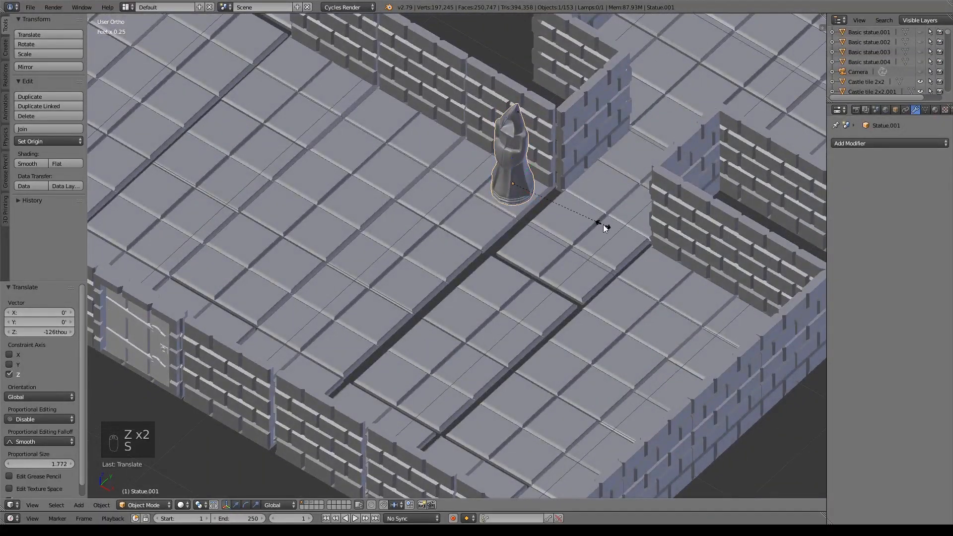
left_click(586, 226)
Duplicate the statue and move the copy along X to the other end of the wall between the corridor openings
middle_click_drag(564, 243, 599, 252)
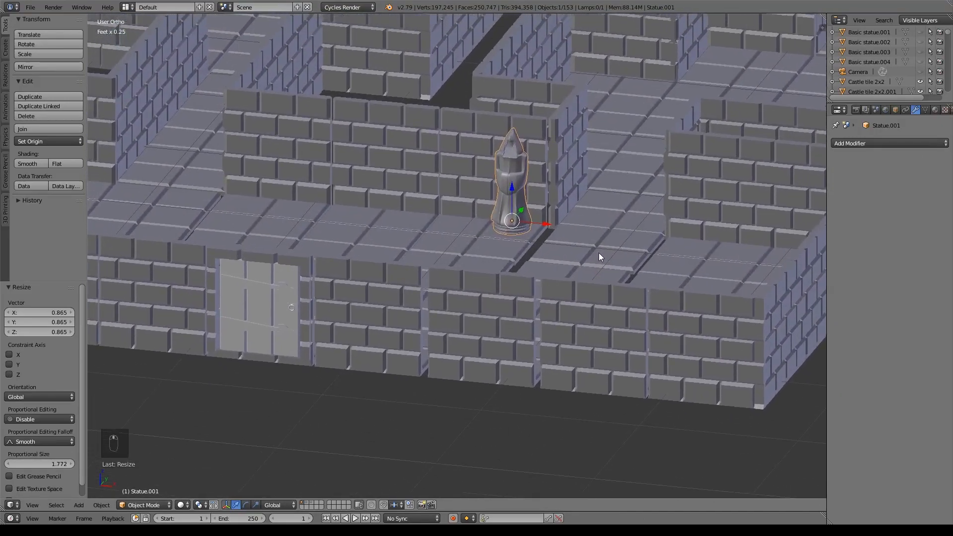
key("shift+d")
right_click(568, 230)
key("g")
key("x")
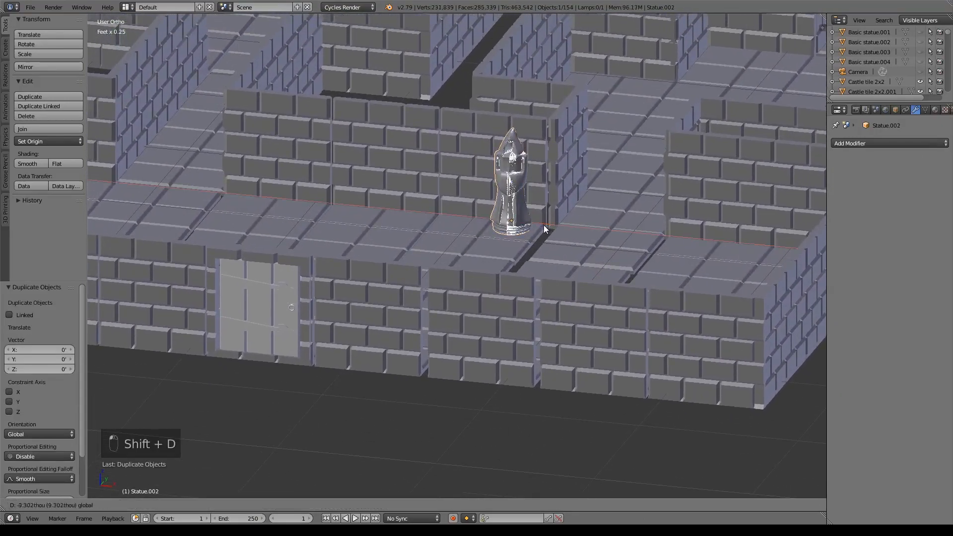
left_click_drag(281, 201, 686, 239)
Make two more statue copies along X, one beyond each corridor opening, moving the last one 11.5"
key("shift+d")
right_click(282, 201)
scroll(281, 201, "down", 1)
key("shift+d")
right_click(176, 189)
middle_click_drag(602, 281, 666, 262, "shift")
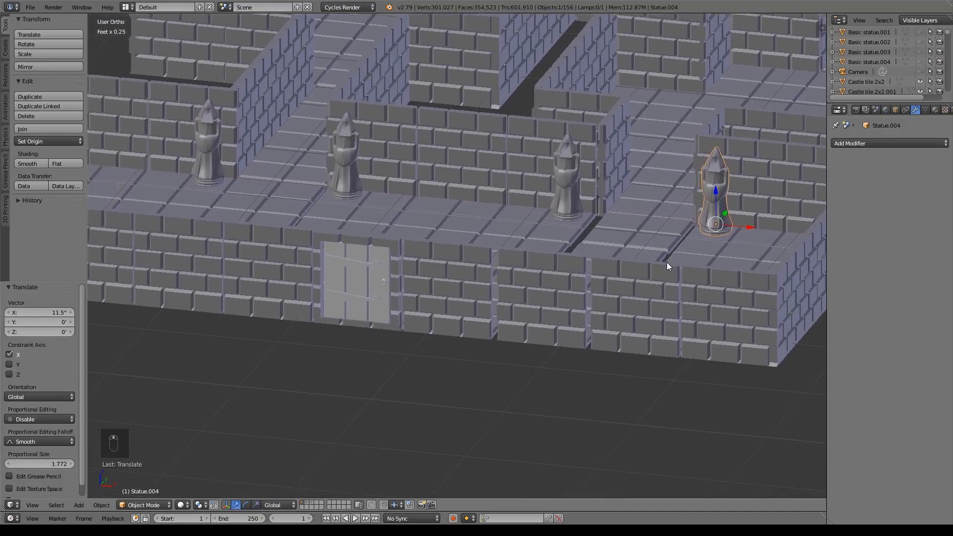